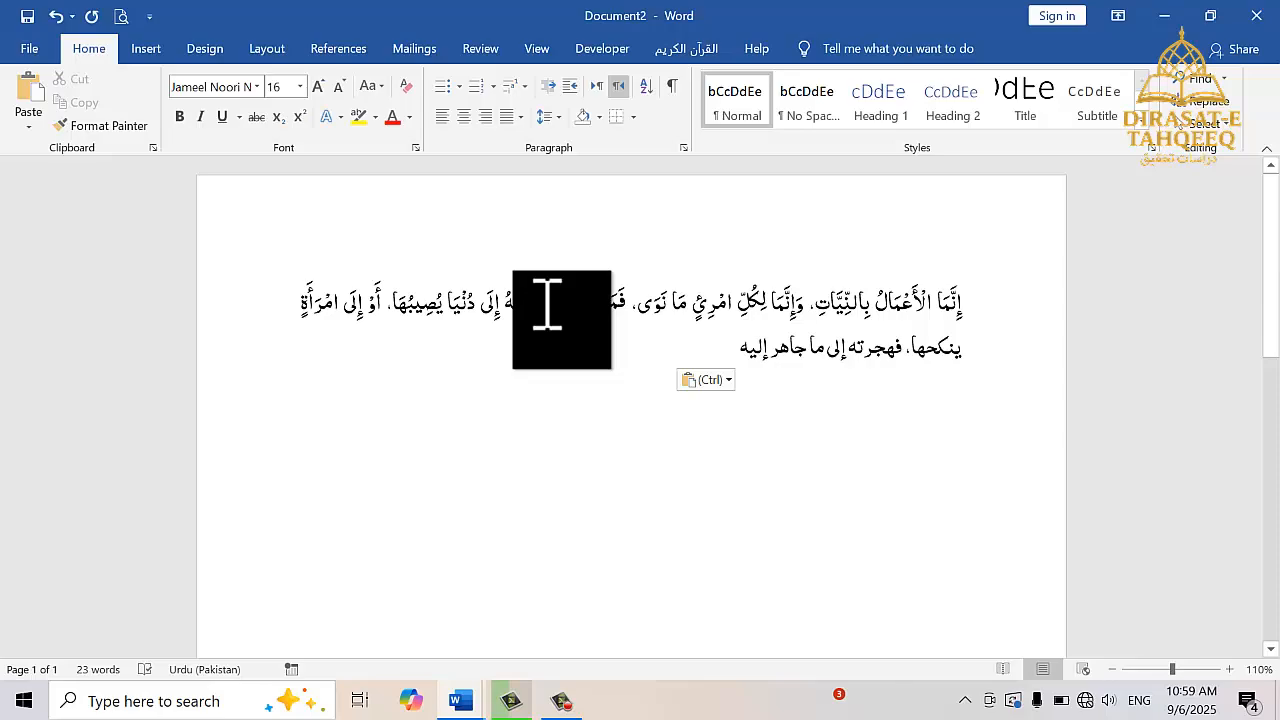
{"action": "key", "text": "ctrl+d"}
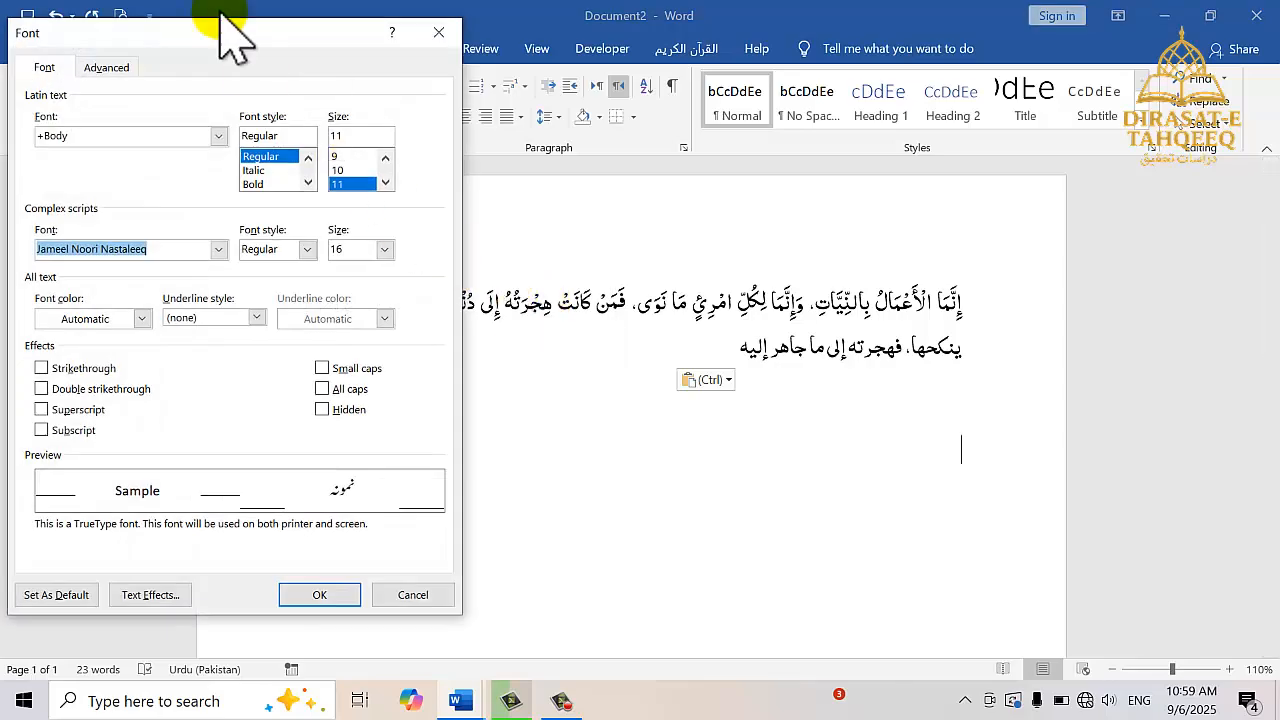
{"action": "left_click", "coordinate": [426, 38]}
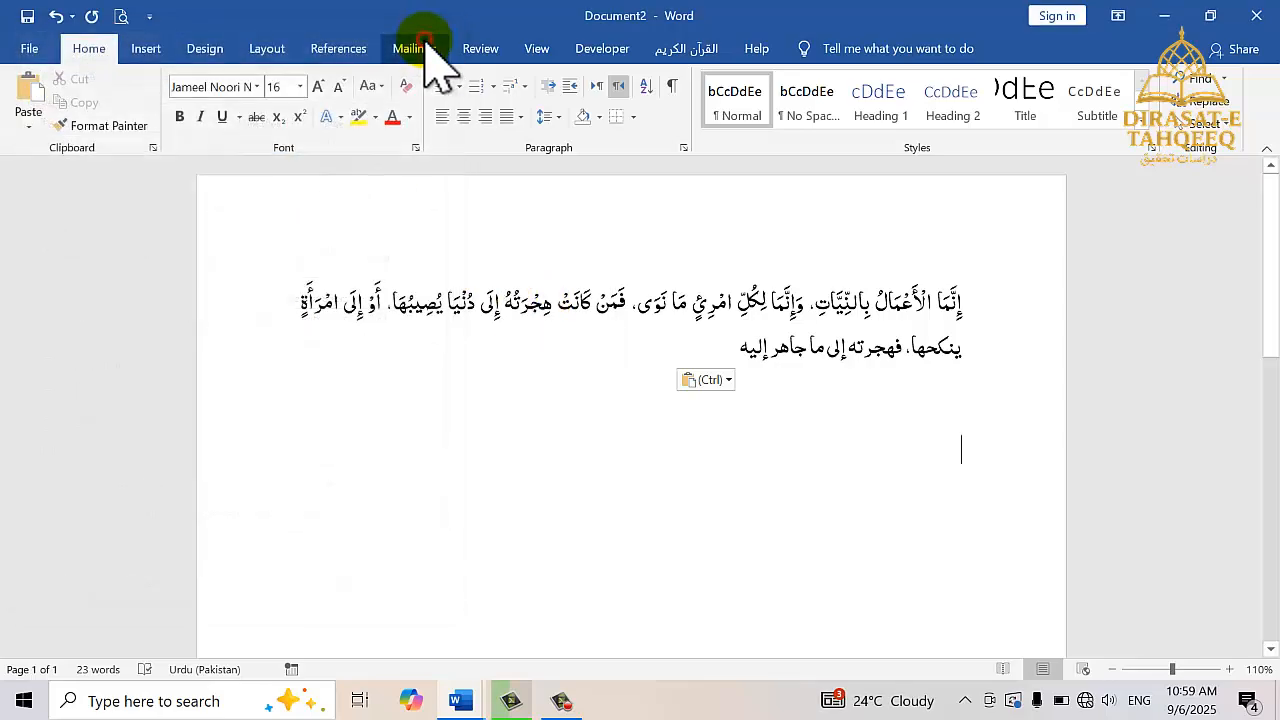
{"action": "left_click", "coordinate": [415, 148]}
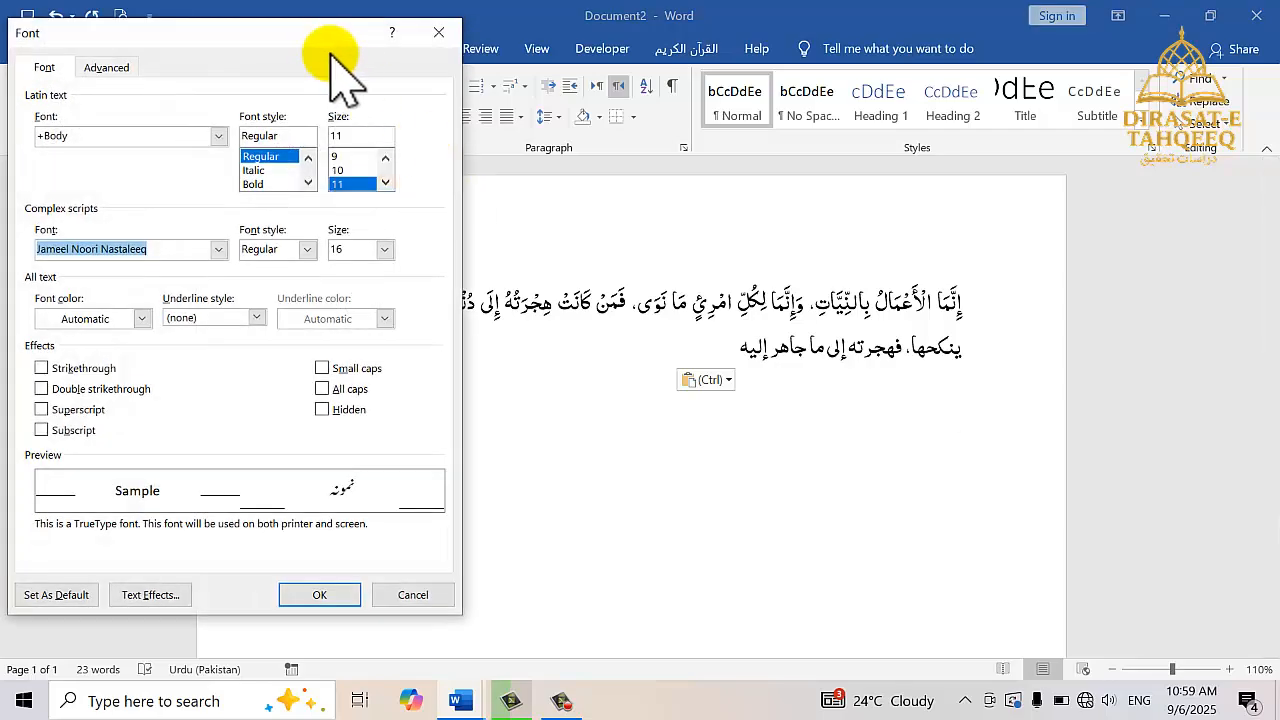
{"action": "left_click_drag", "start_coordinate": [314, 32], "coordinate": [360, 94]}
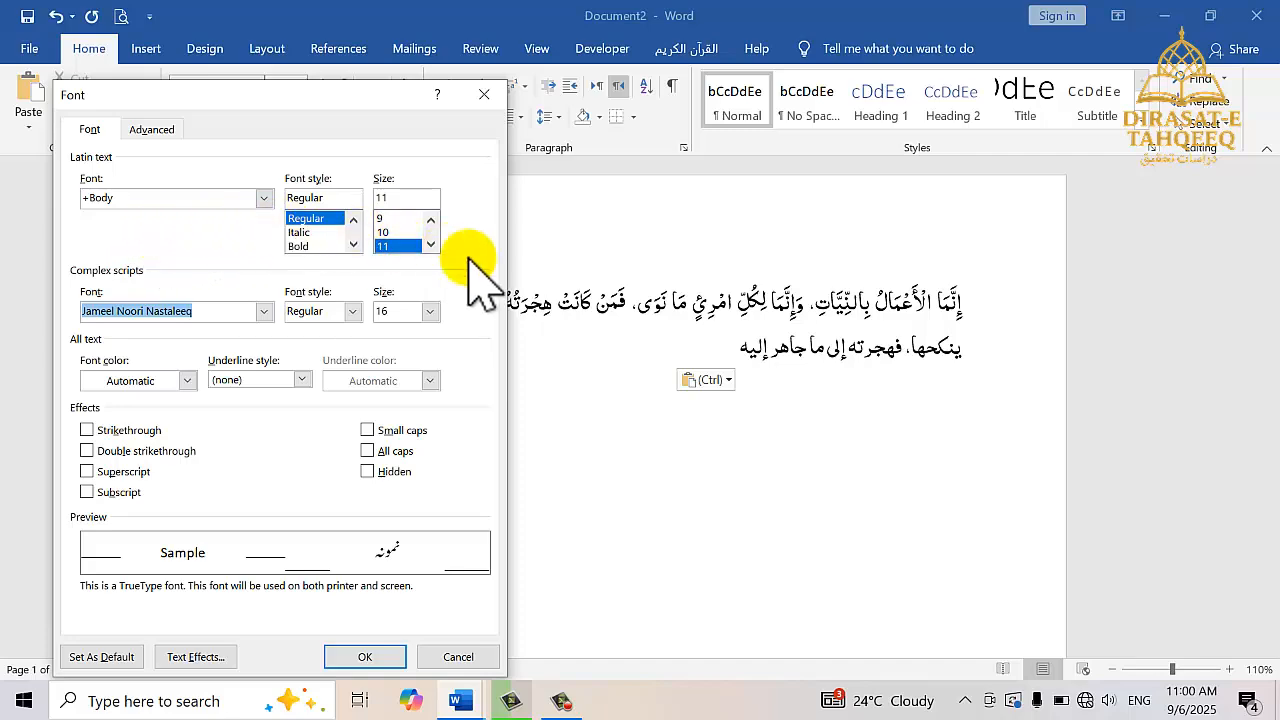
{"action": "left_click", "coordinate": [948, 313]}
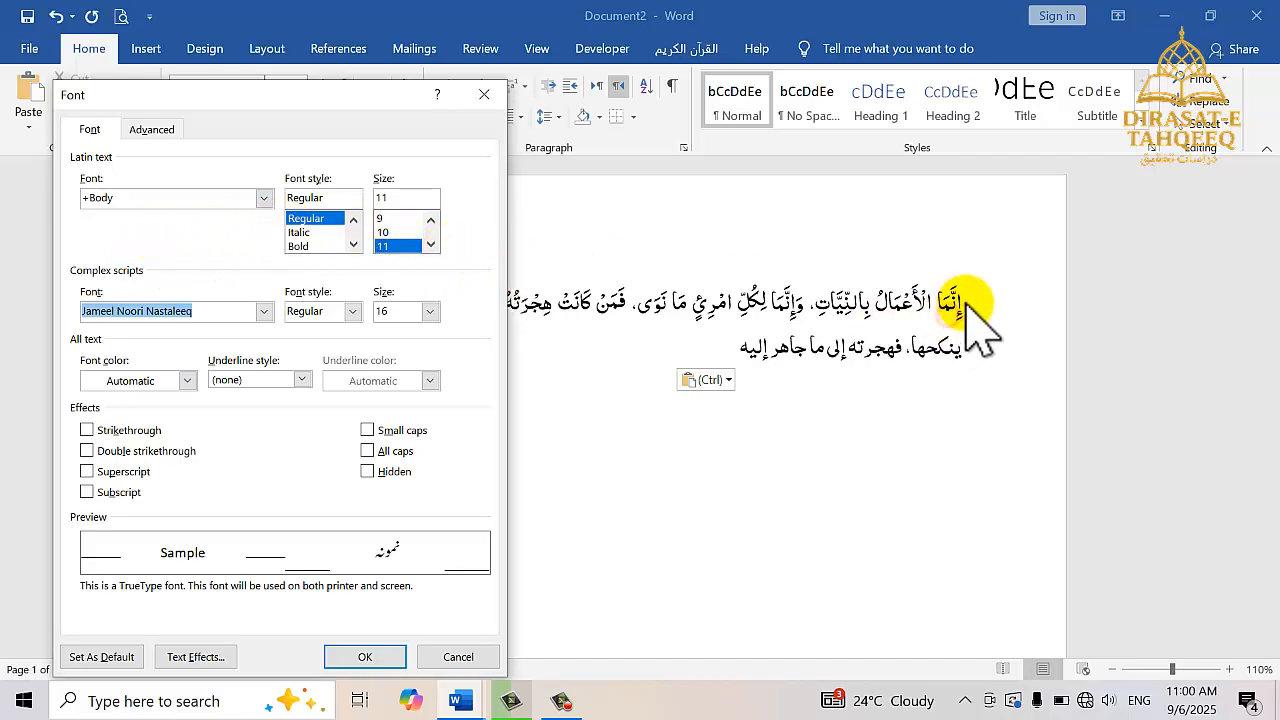
{"action": "left_click", "coordinate": [484, 94]}
Select the entire Arabic paragraph and view the font color choices in its Font settings
{"action": "left_click_drag", "start_coordinate": [965, 299], "coordinate": [737, 356]}
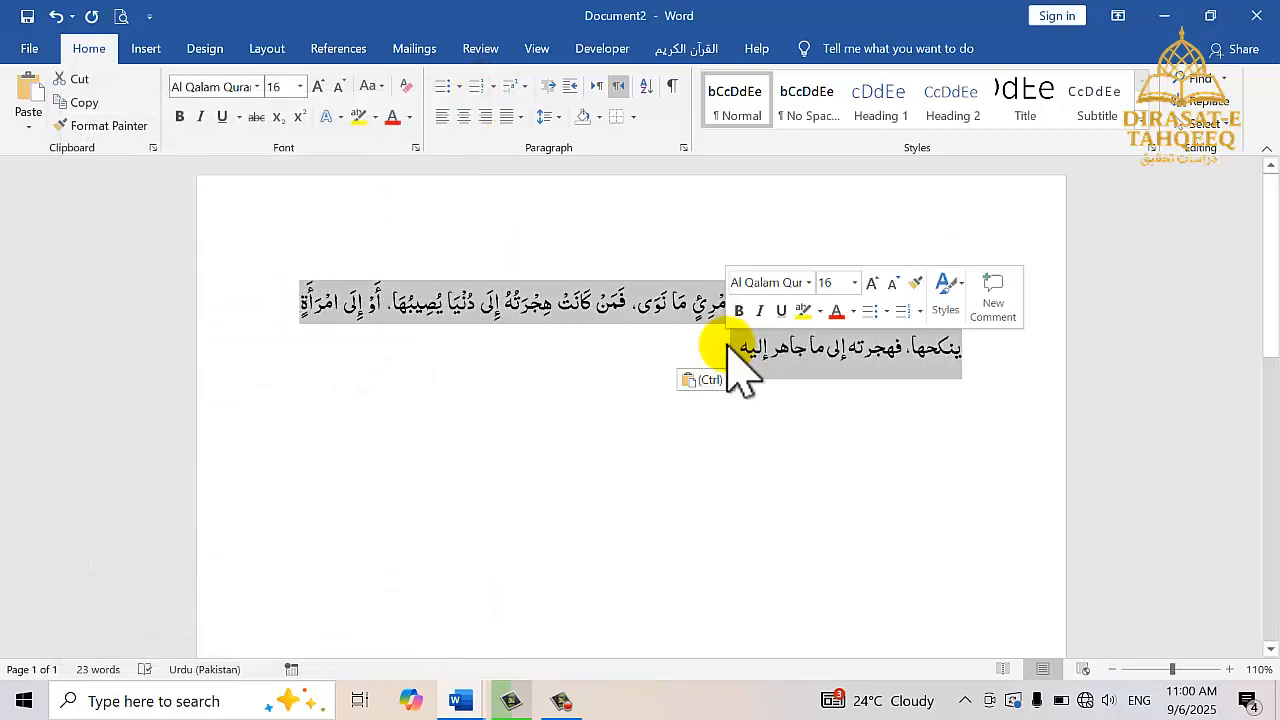
{"action": "left_click", "coordinate": [410, 148]}
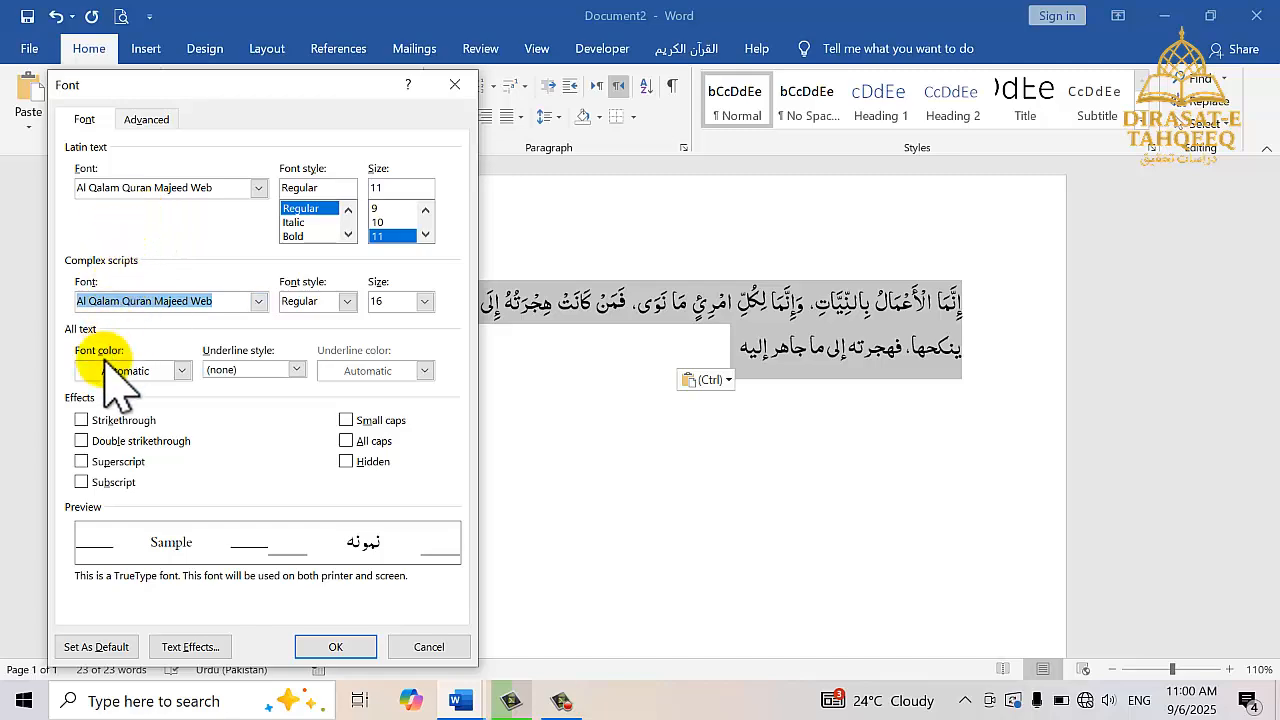
{"action": "left_click", "coordinate": [184, 371]}
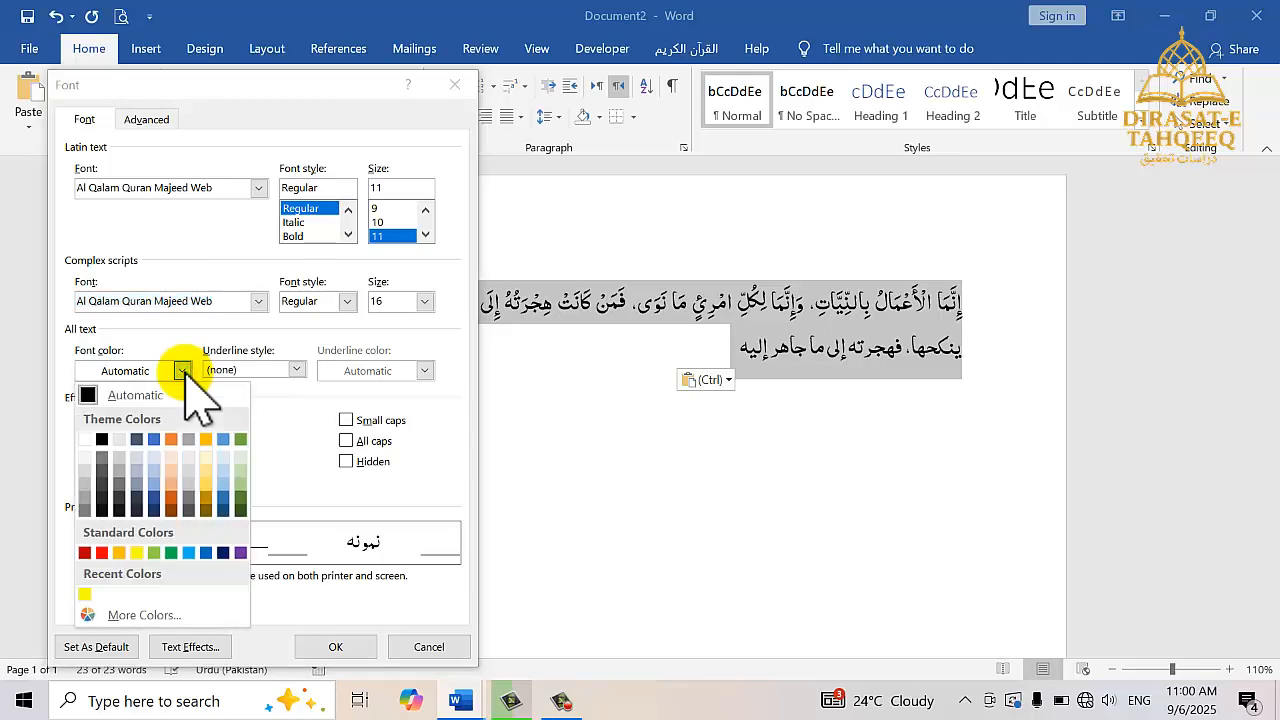
{"action": "left_click", "coordinate": [185, 373]}
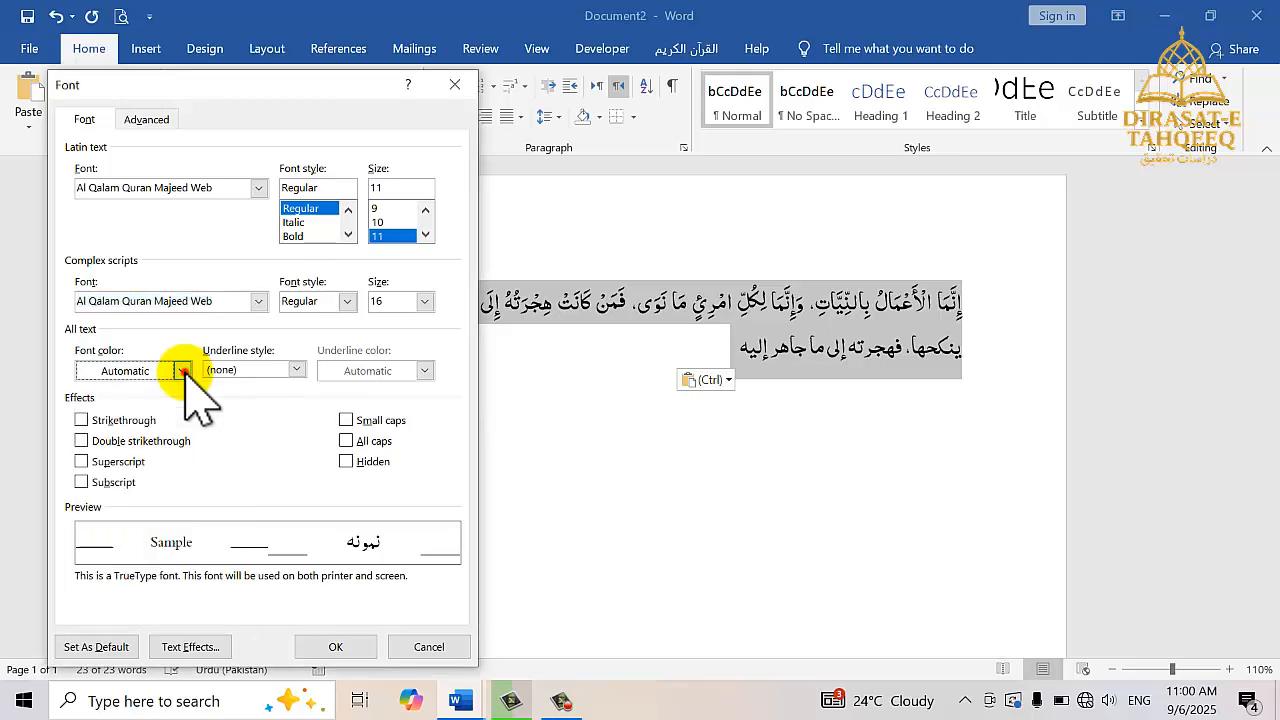
{"action": "left_click", "coordinate": [185, 371]}
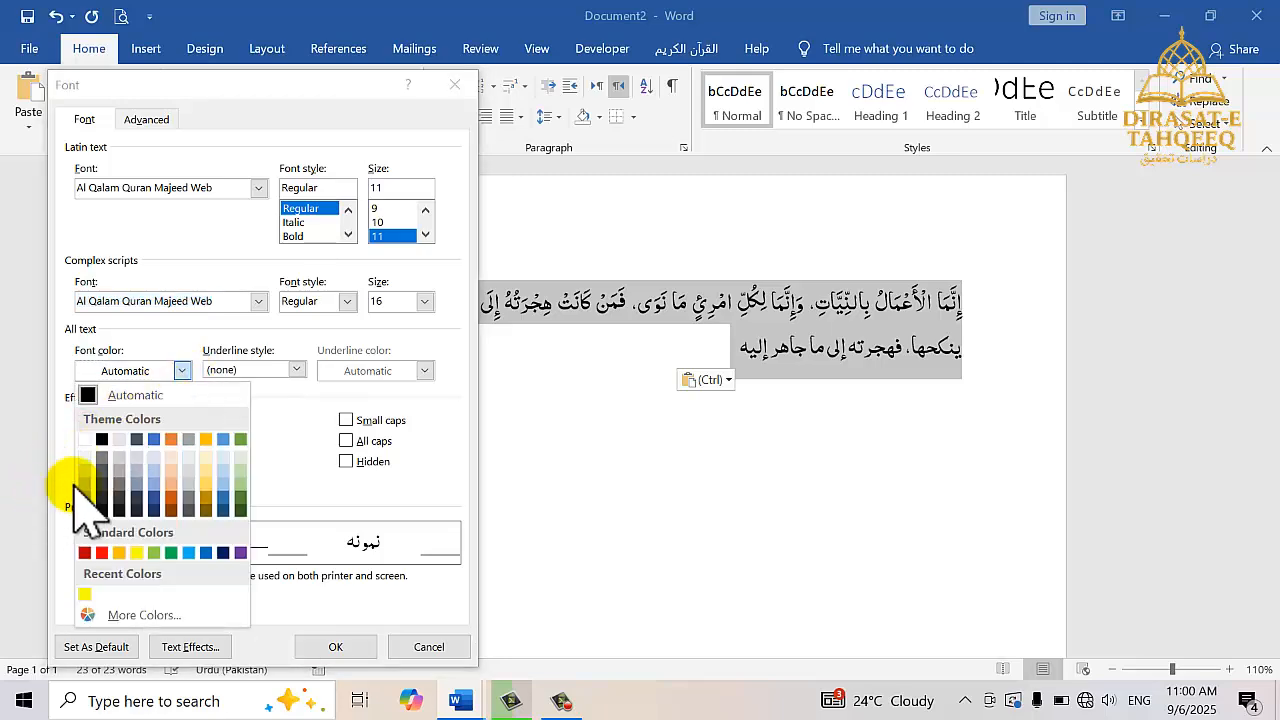
{"action": "left_click", "coordinate": [182, 371]}
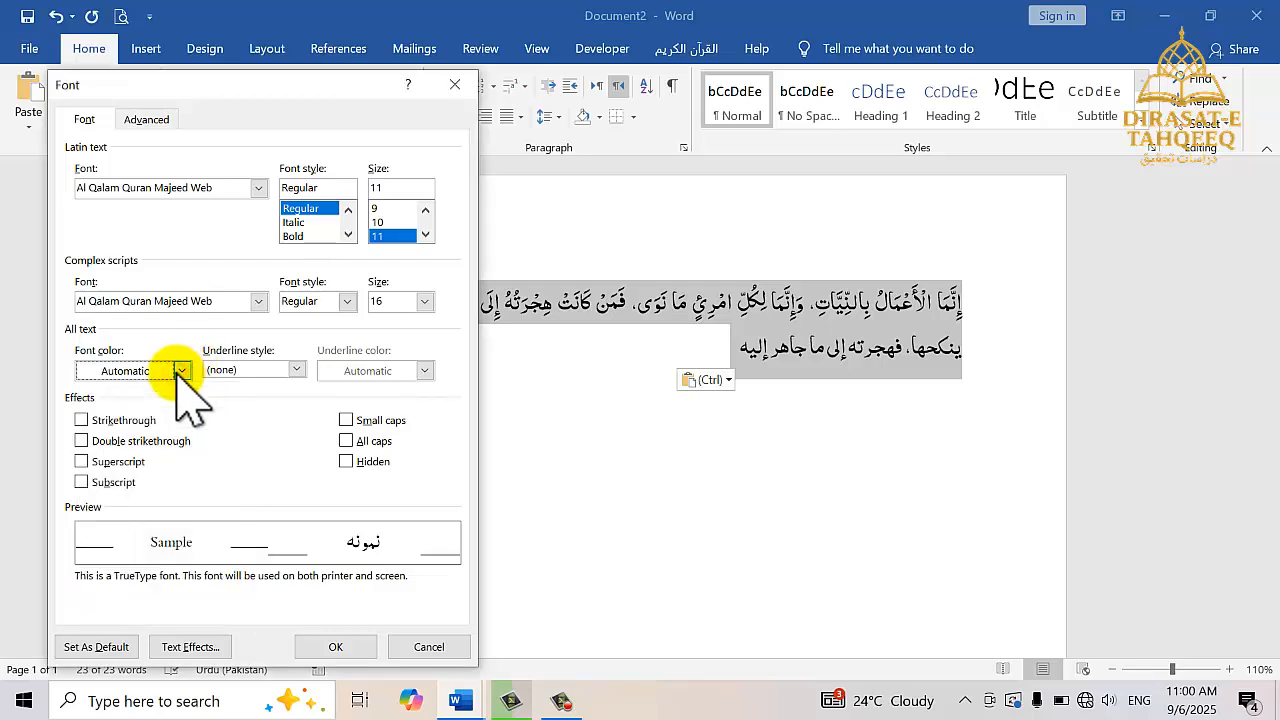
Review the Latin text sizes and the font style and size choices for complex scripts
{"action": "left_click", "coordinate": [81, 420]}
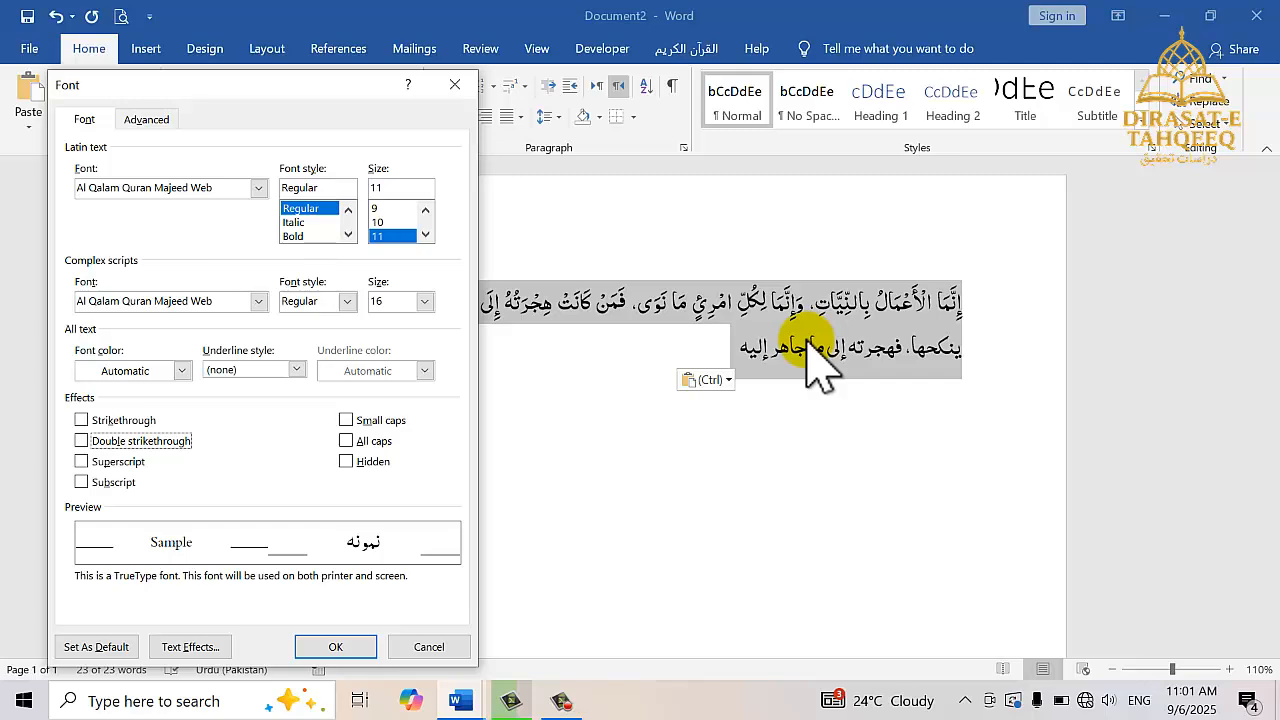
{"action": "left_click", "coordinate": [425, 234]}
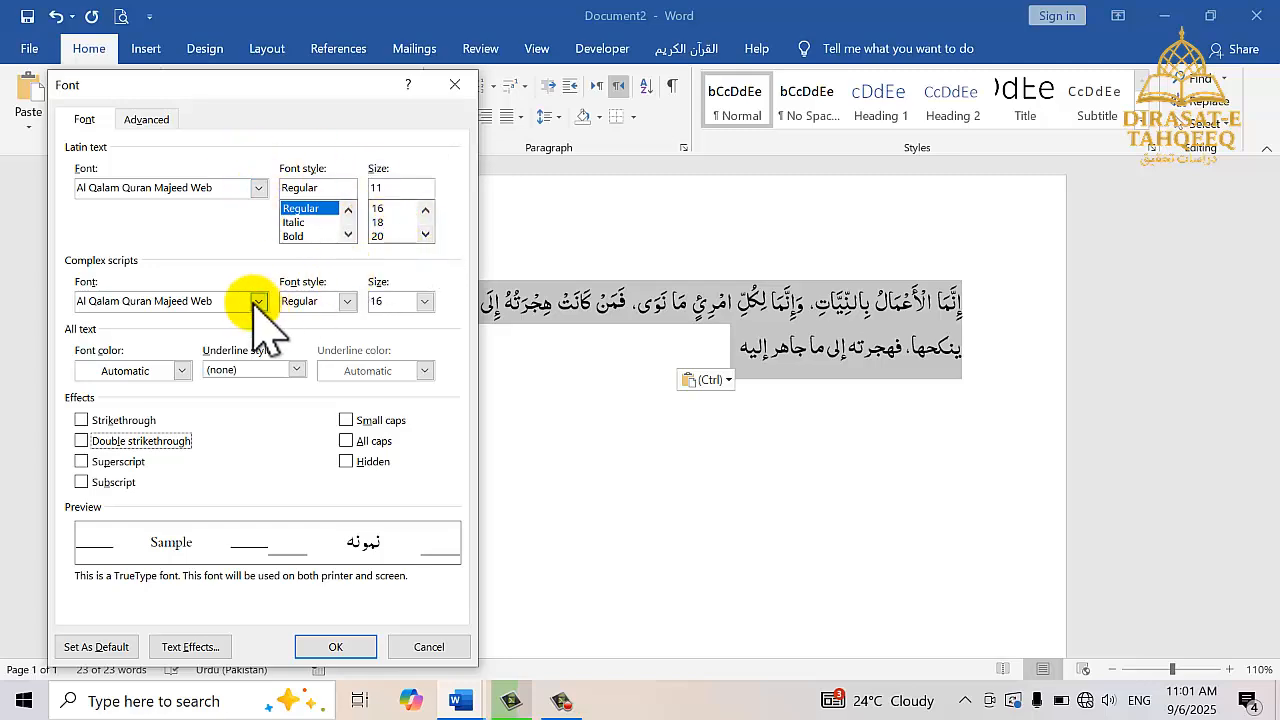
{"action": "left_click", "coordinate": [347, 302]}
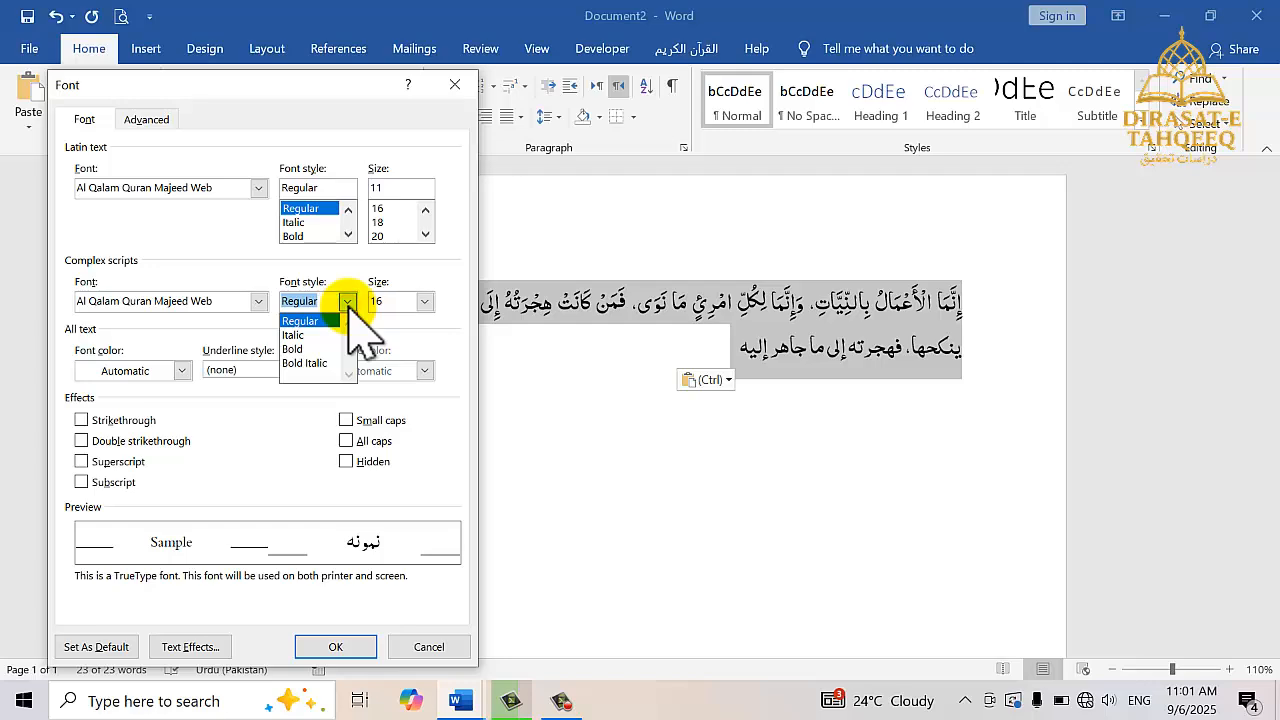
{"action": "left_click", "coordinate": [347, 302]}
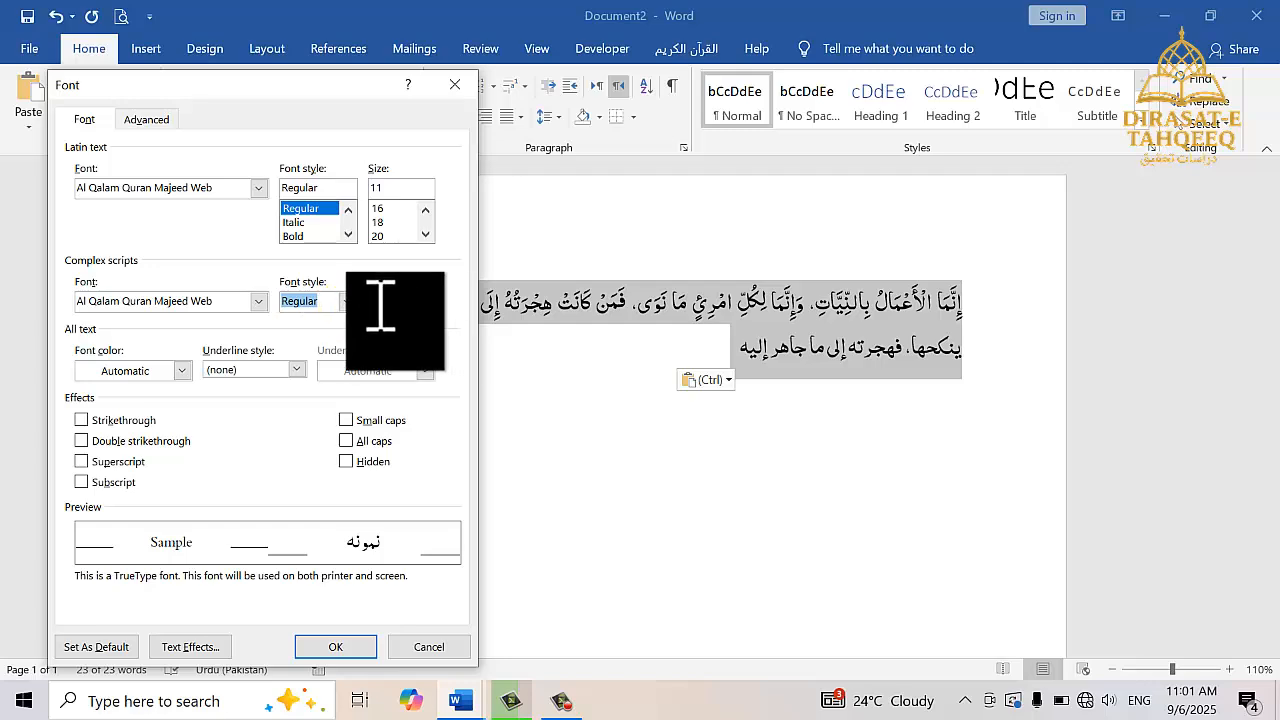
{"action": "left_click", "coordinate": [425, 302]}
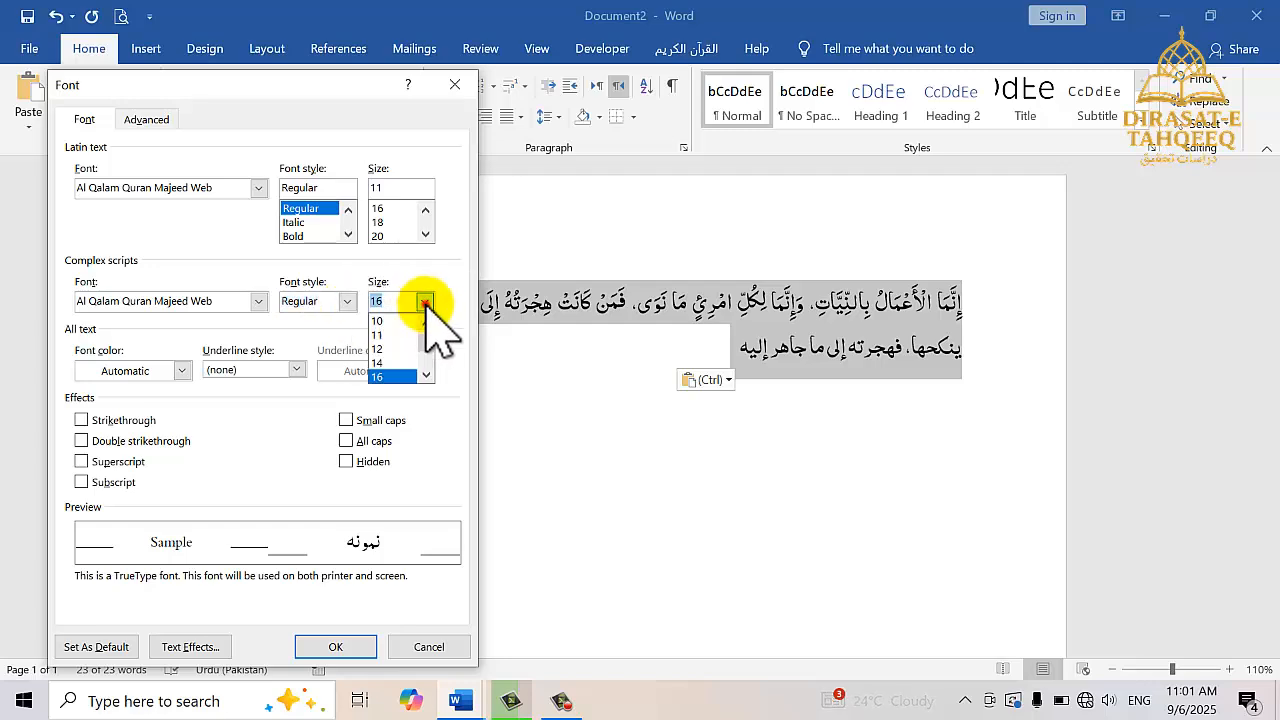
{"action": "left_click", "coordinate": [426, 374]}
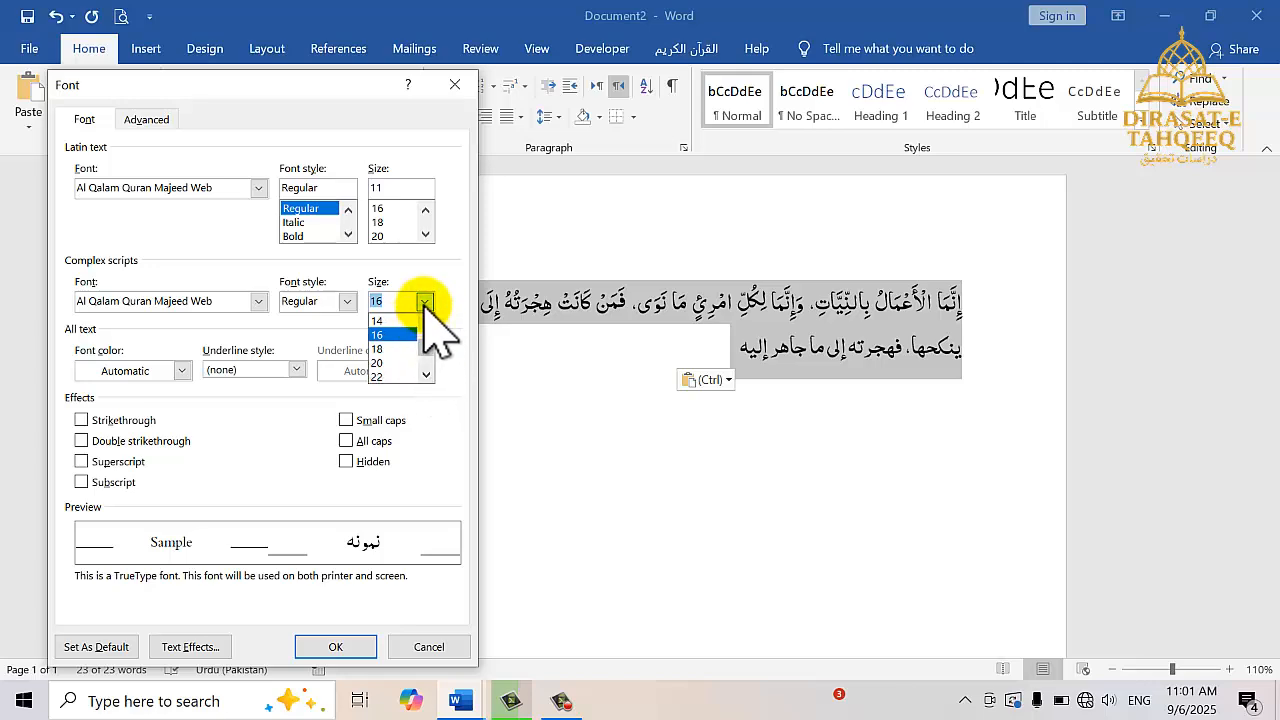
{"action": "left_click", "coordinate": [425, 302]}
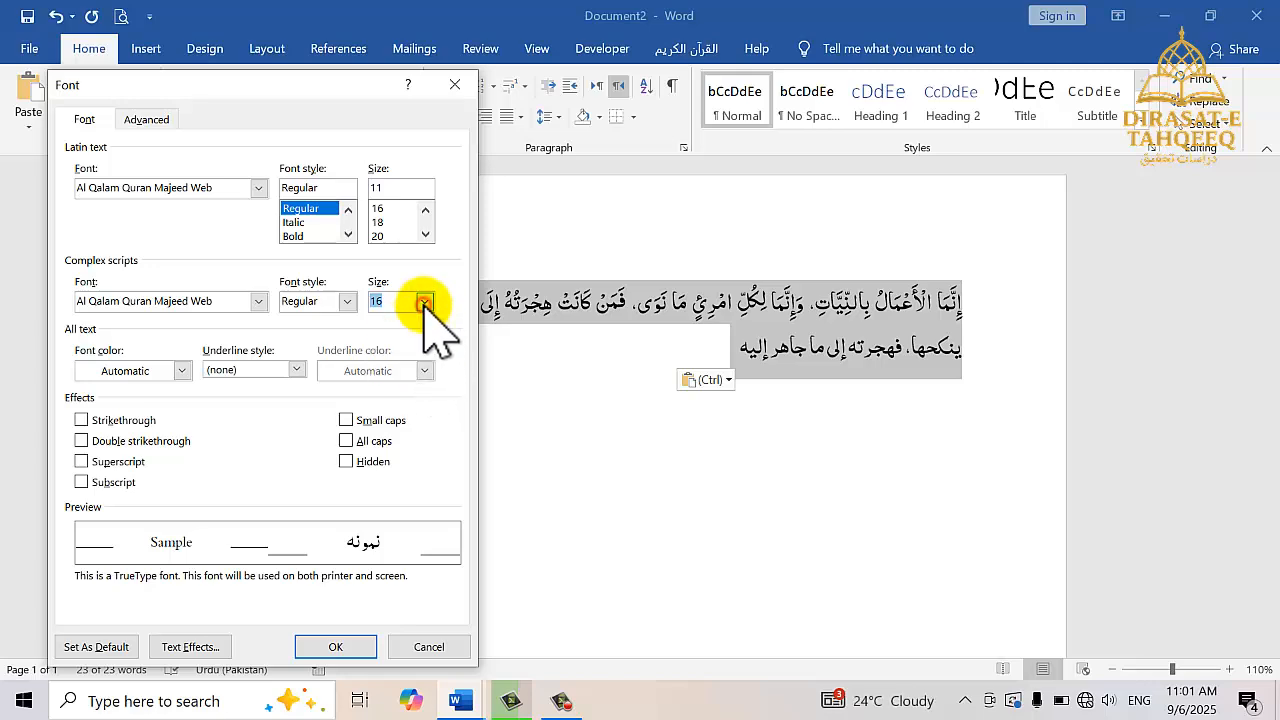
Look through the available underline styles for the selected paragraph, leaving the choice as it is
{"action": "left_click", "coordinate": [297, 370]}
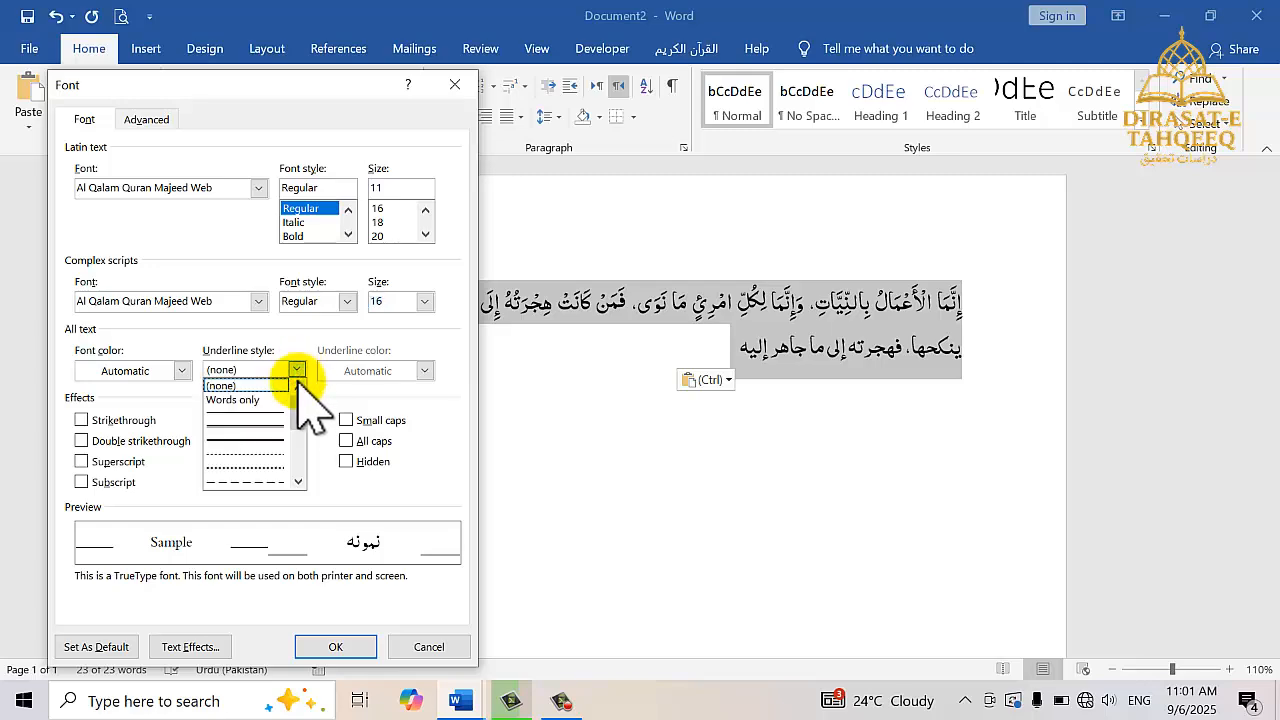
{"action": "left_click", "coordinate": [298, 480]}
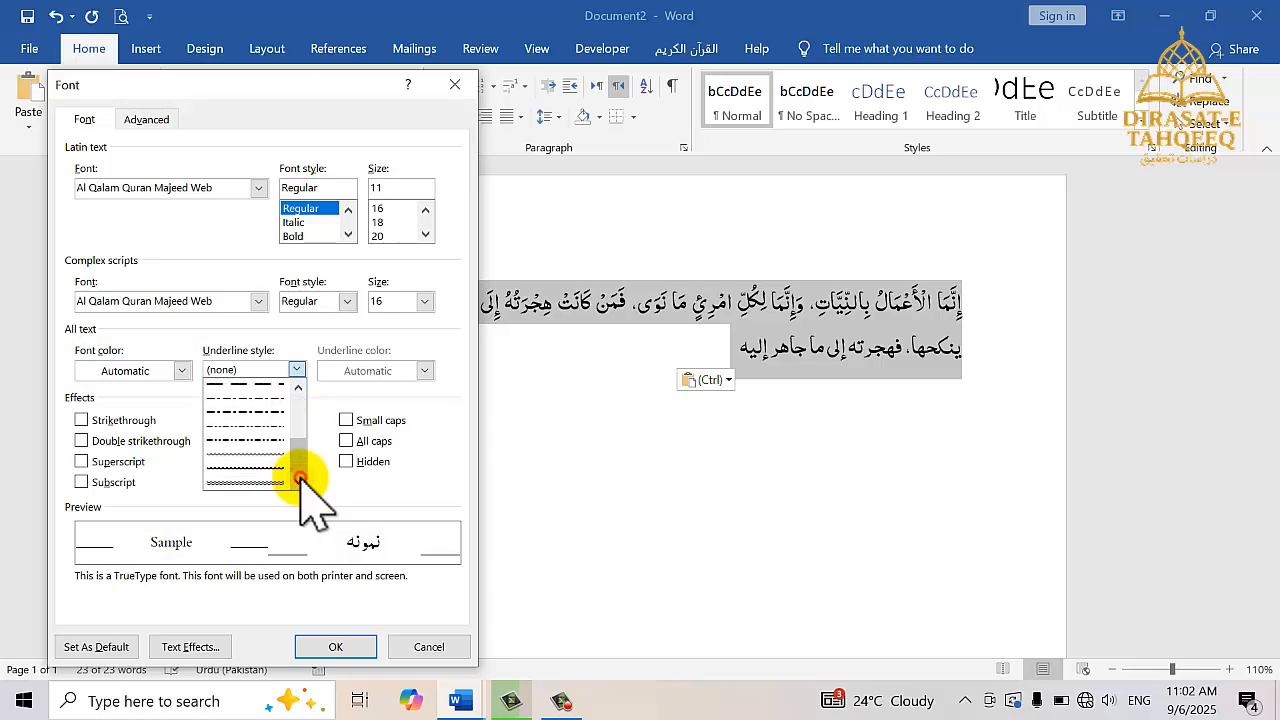
{"action": "left_click", "coordinate": [347, 493]}
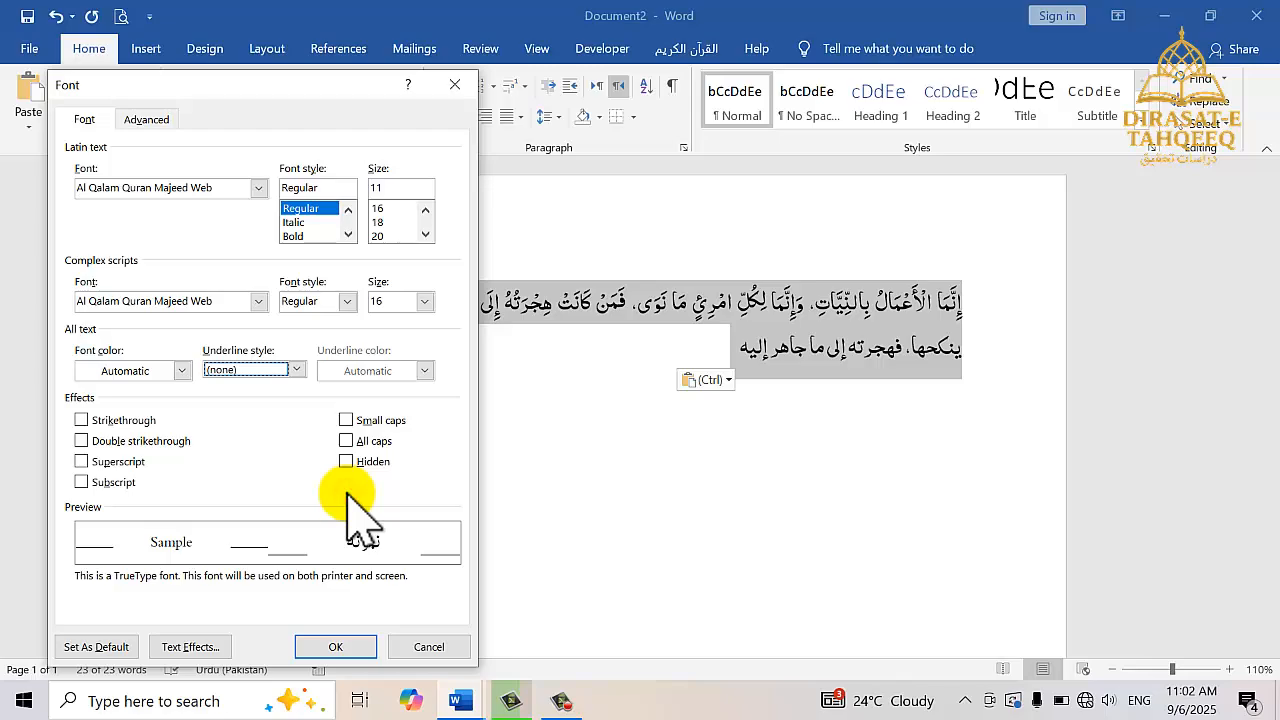
View the text fill section of the text effects for the selected paragraph, then leave the Font settings
{"action": "left_click", "coordinate": [190, 649]}
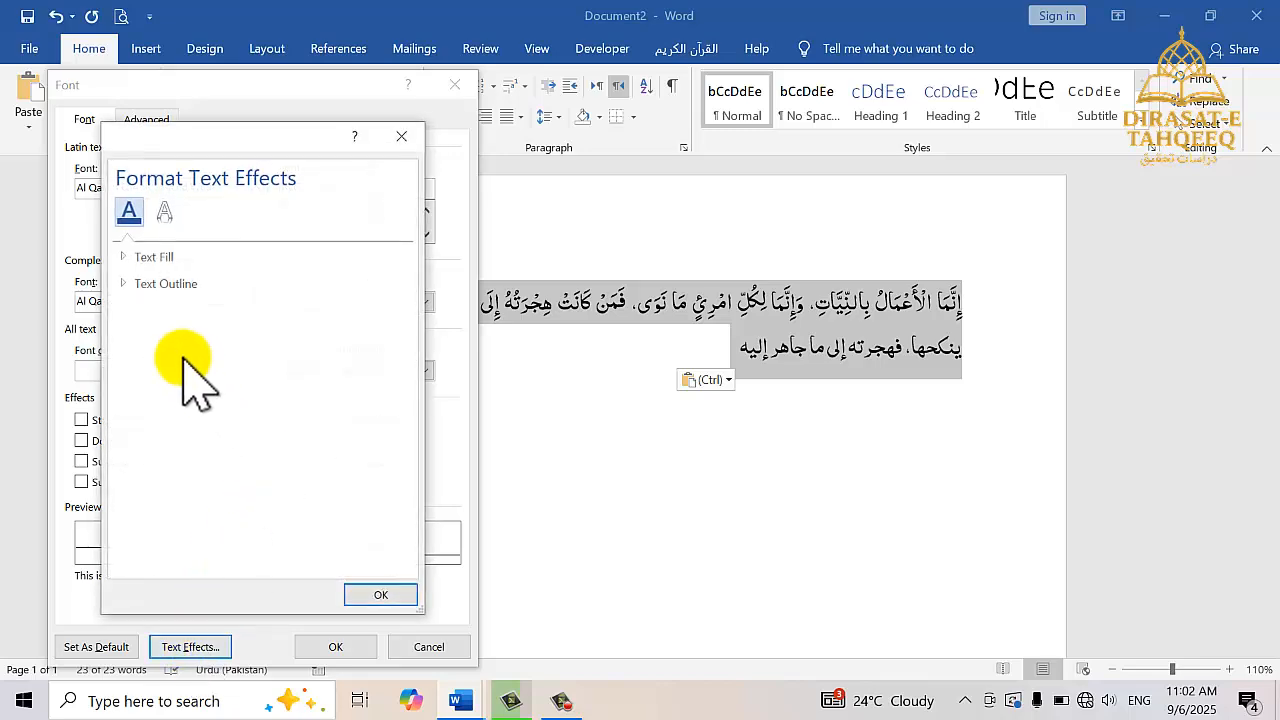
{"action": "left_click", "coordinate": [127, 258]}
{"action": "left_click", "coordinate": [124, 257]}
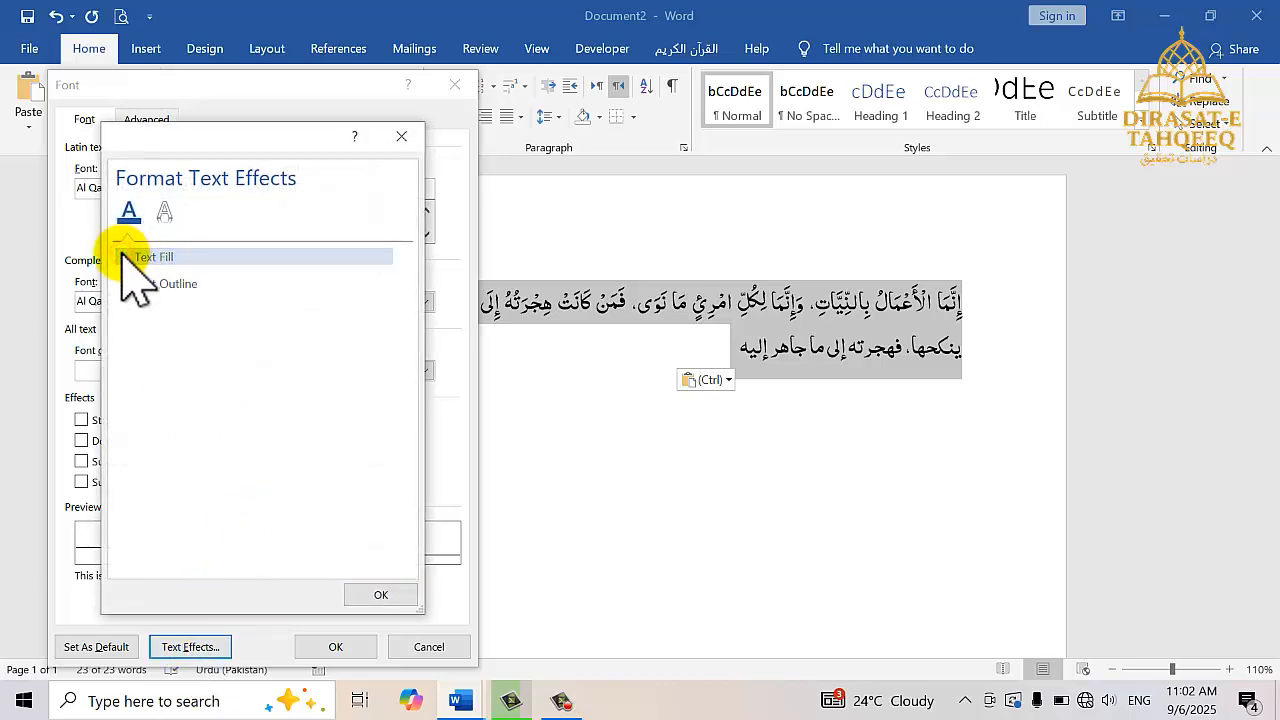
{"action": "left_click", "coordinate": [123, 257]}
{"action": "left_click", "coordinate": [123, 257]}
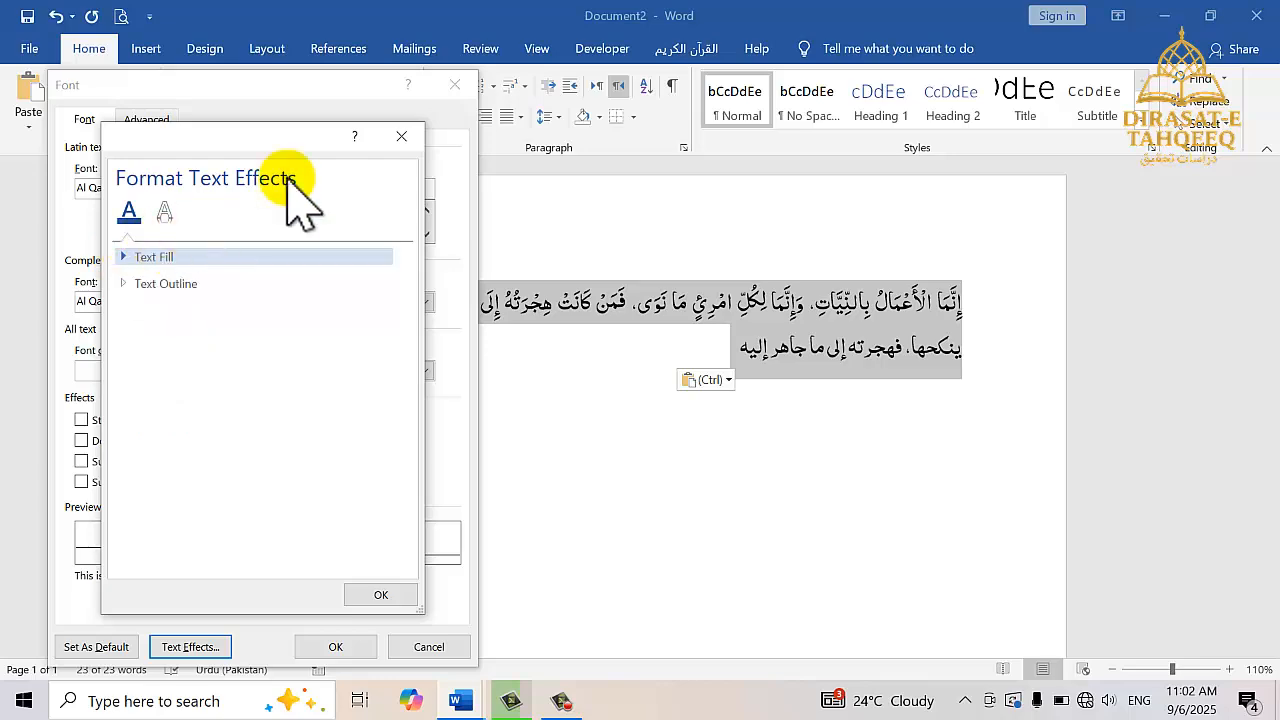
{"action": "left_click", "coordinate": [398, 138]}
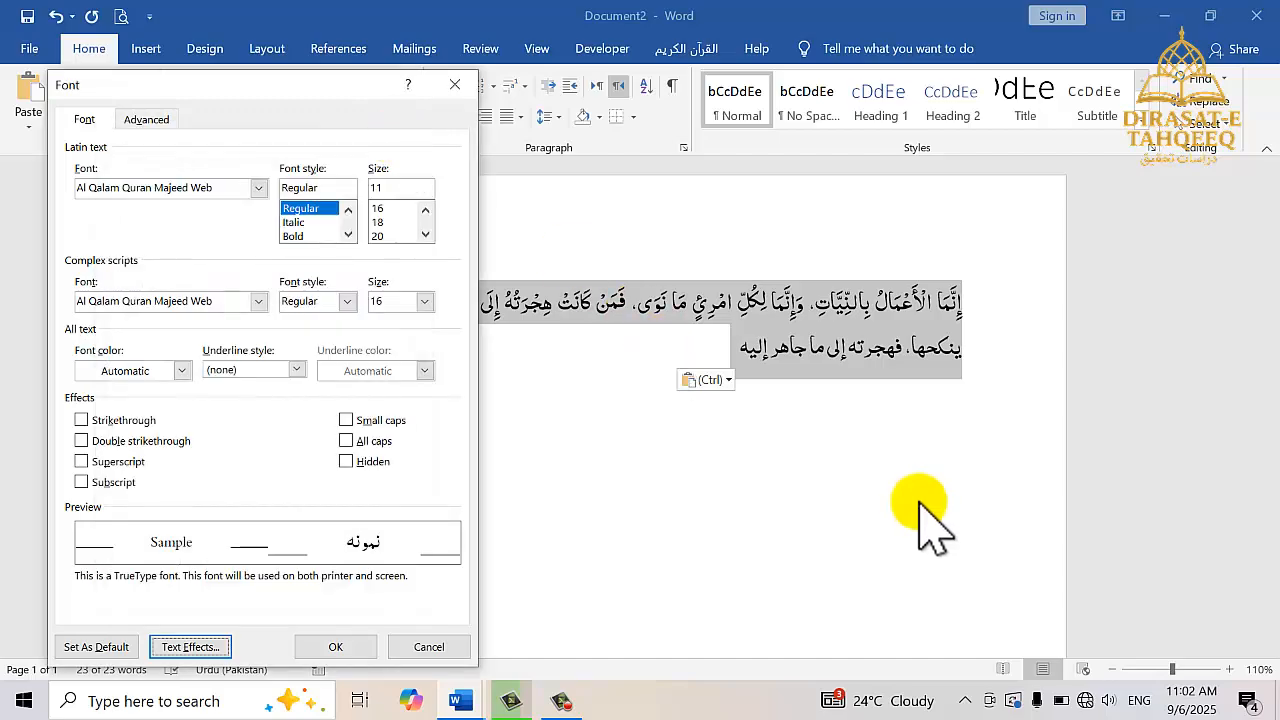
{"action": "left_click", "coordinate": [458, 85]}
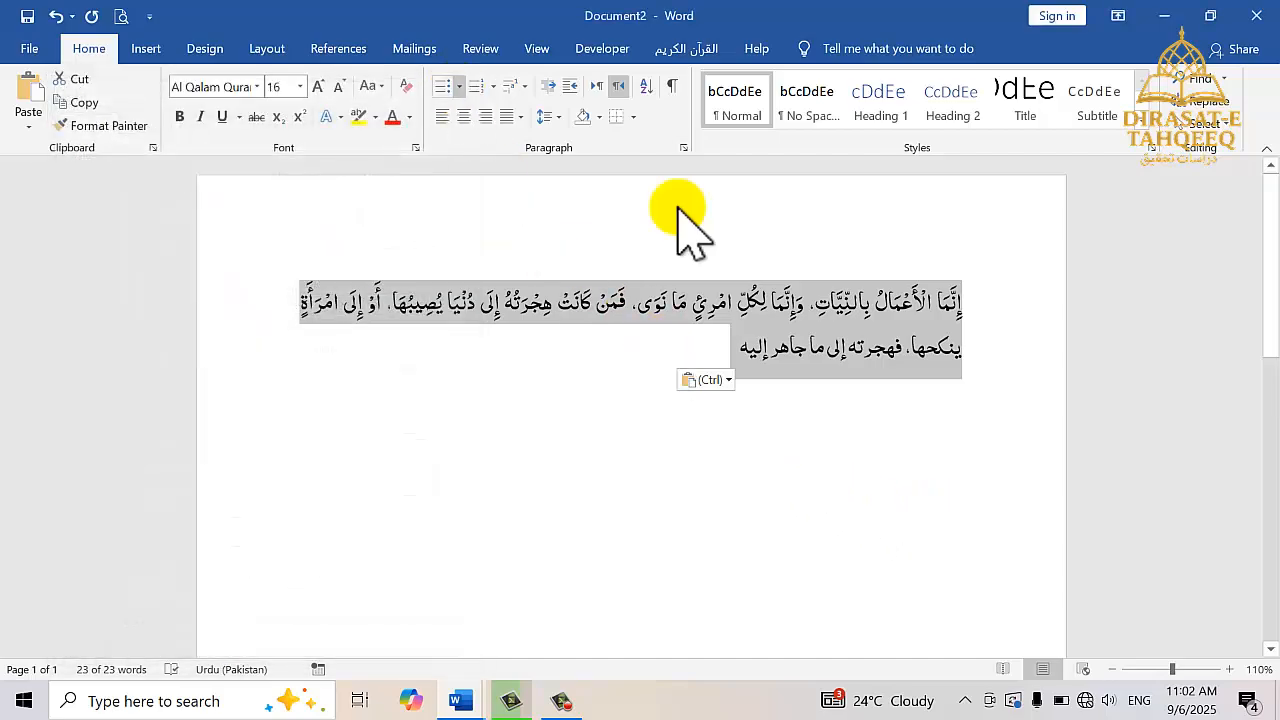
Set the text fill of the selected Arabic paragraph to No fill through the font's text effects and apply it
{"action": "right_click", "coordinate": [1235, 675]}
{"action": "right_click", "coordinate": [1235, 675]}
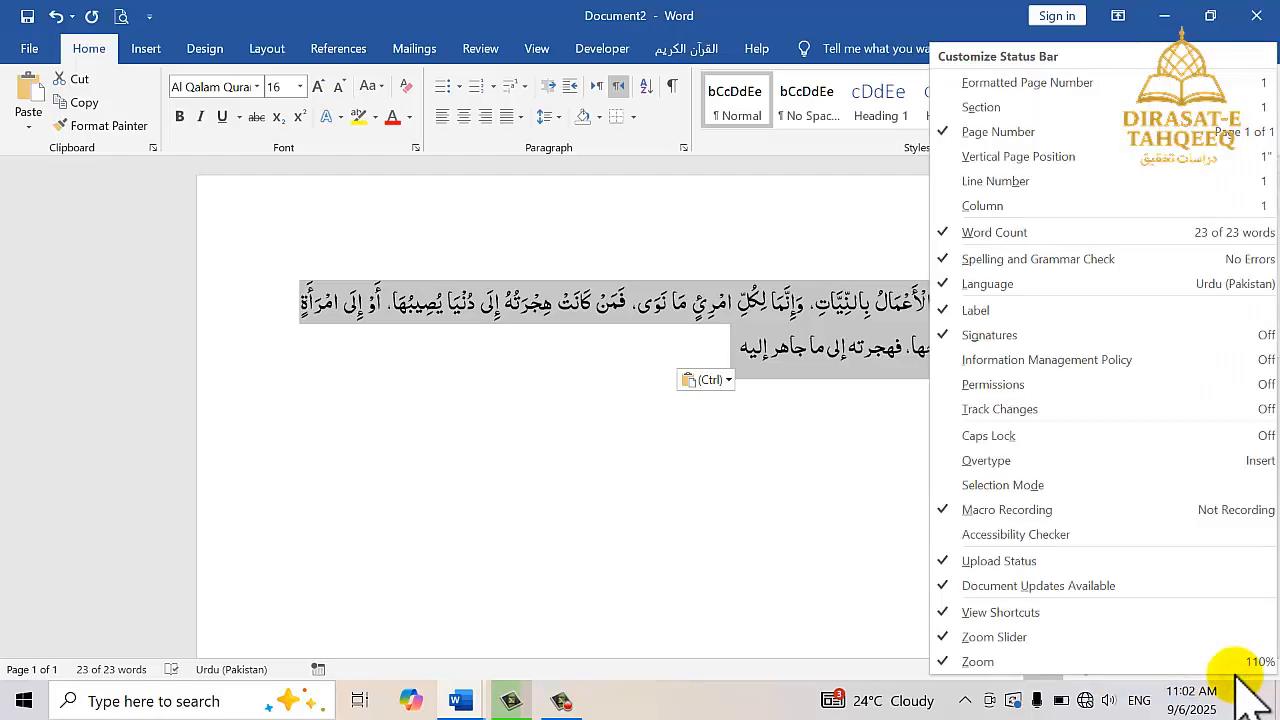
{"action": "left_click", "coordinate": [1235, 675]}
{"action": "left_click", "coordinate": [1235, 675]}
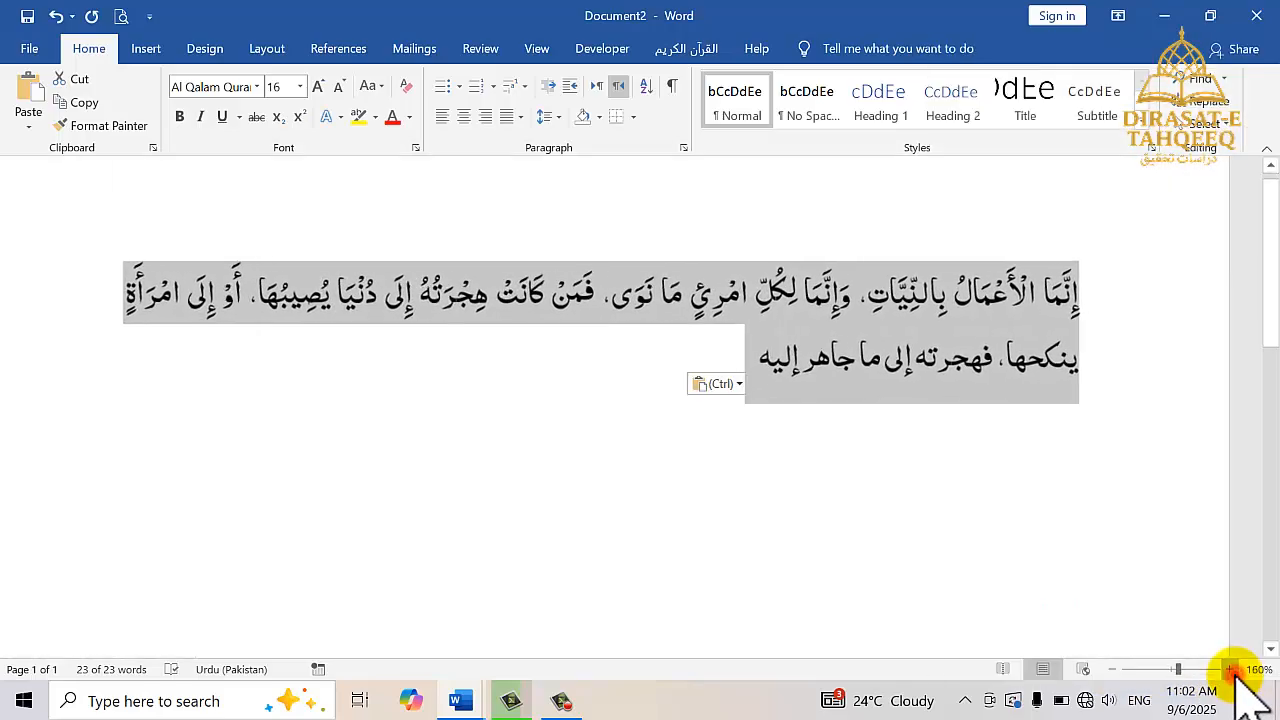
{"action": "left_click", "coordinate": [1235, 675]}
{"action": "left_click", "coordinate": [1235, 675]}
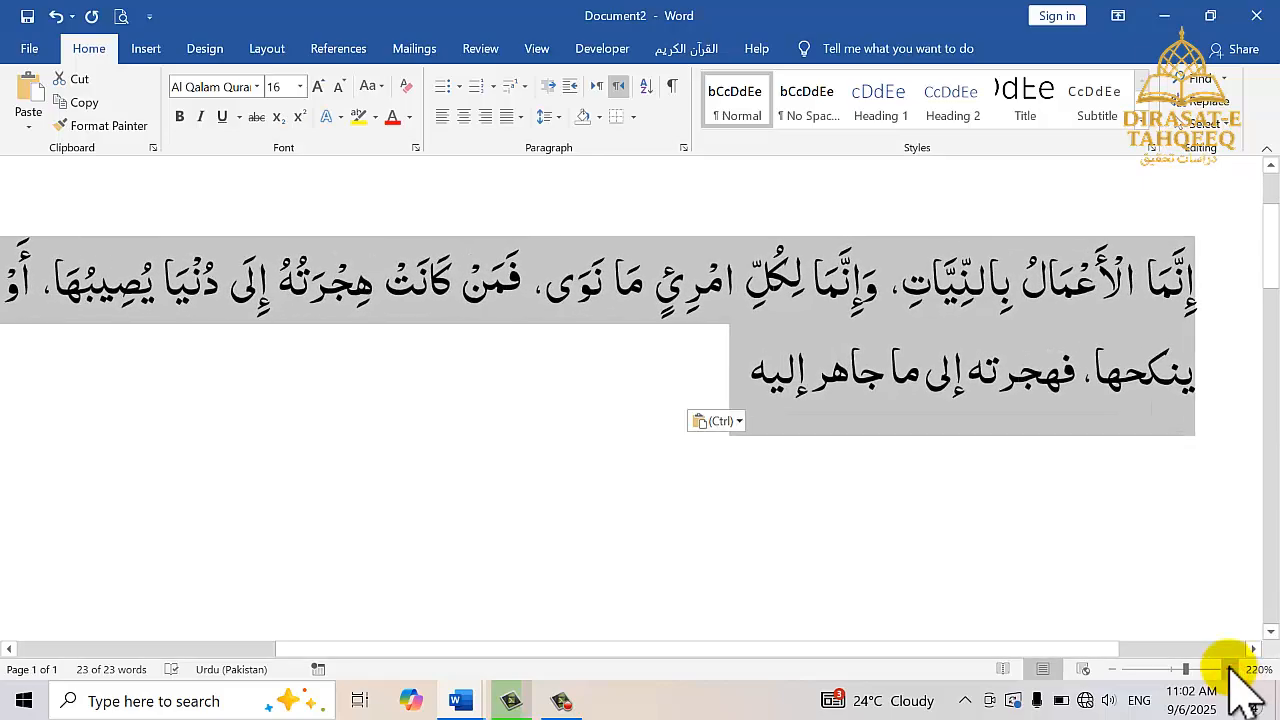
{"action": "left_click", "coordinate": [414, 147]}
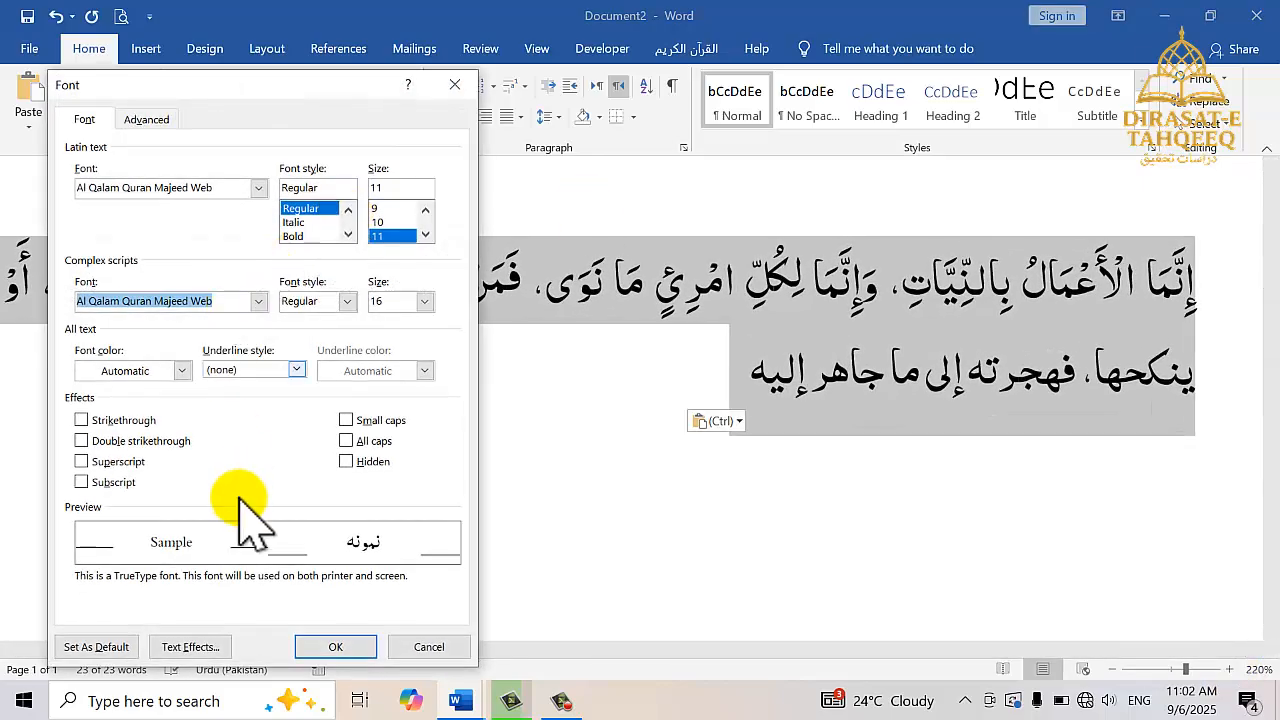
{"action": "left_click", "coordinate": [190, 645]}
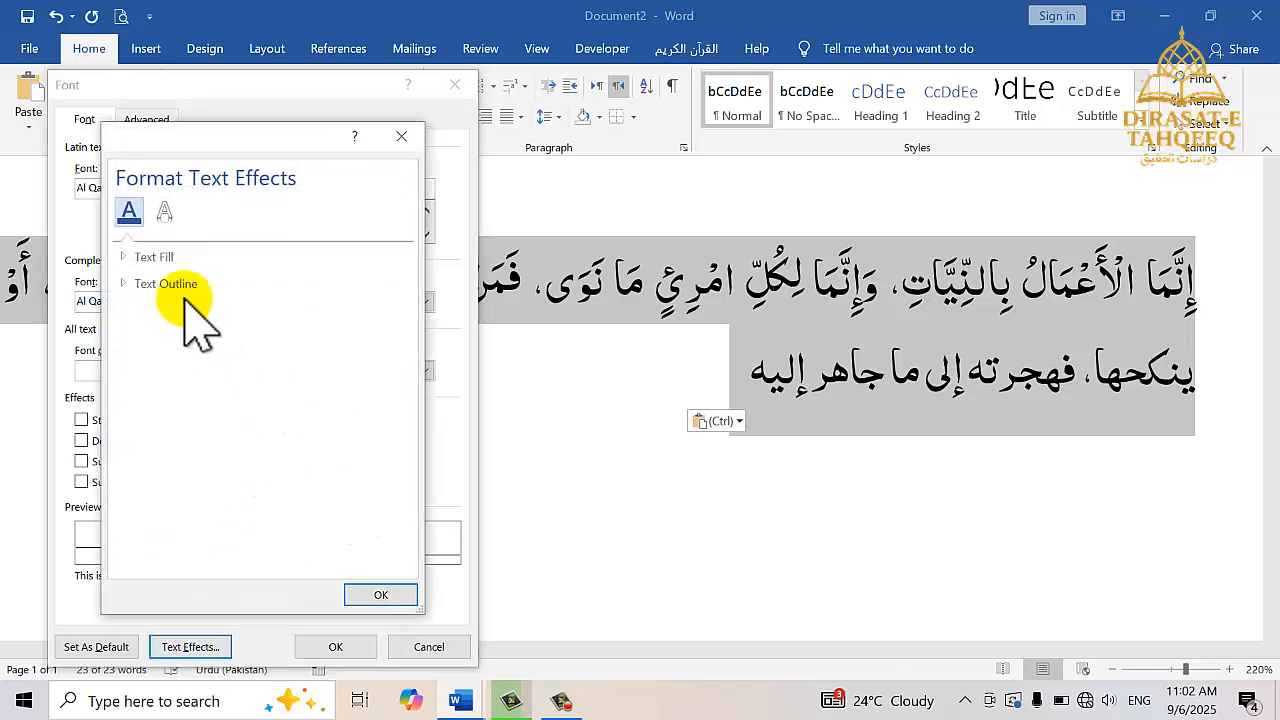
{"action": "left_click", "coordinate": [123, 258]}
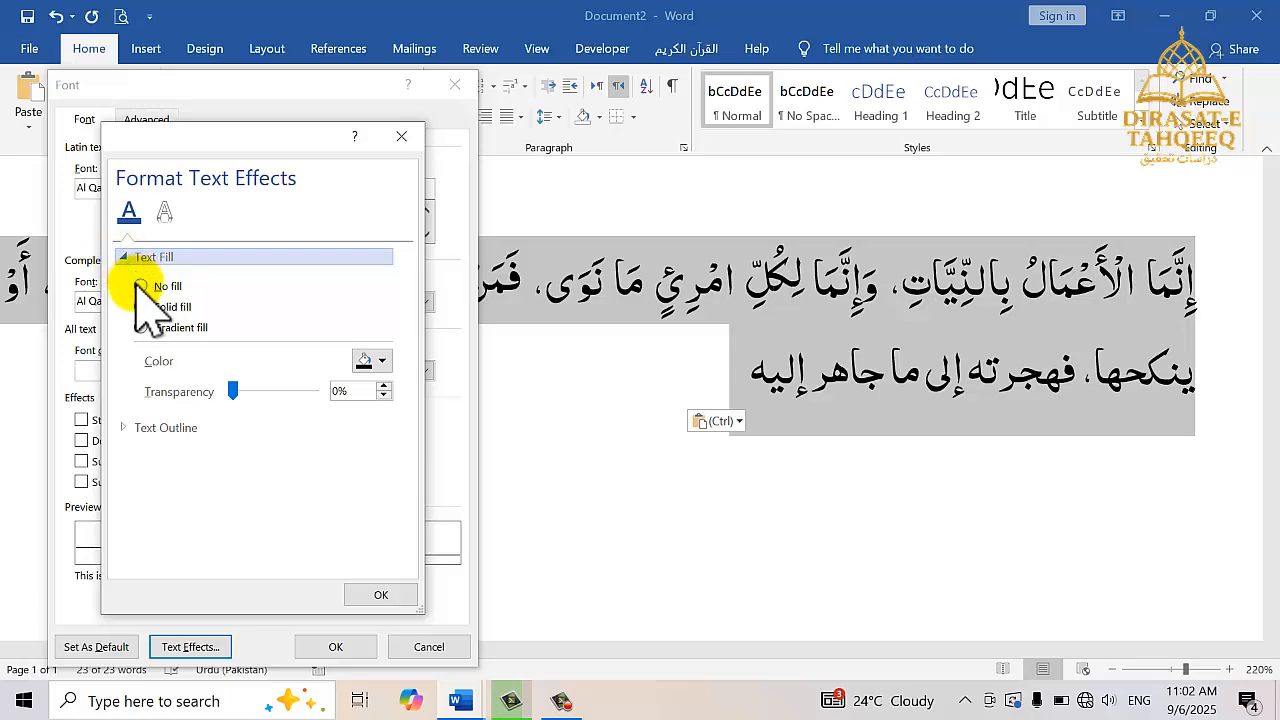
{"action": "left_click", "coordinate": [140, 287]}
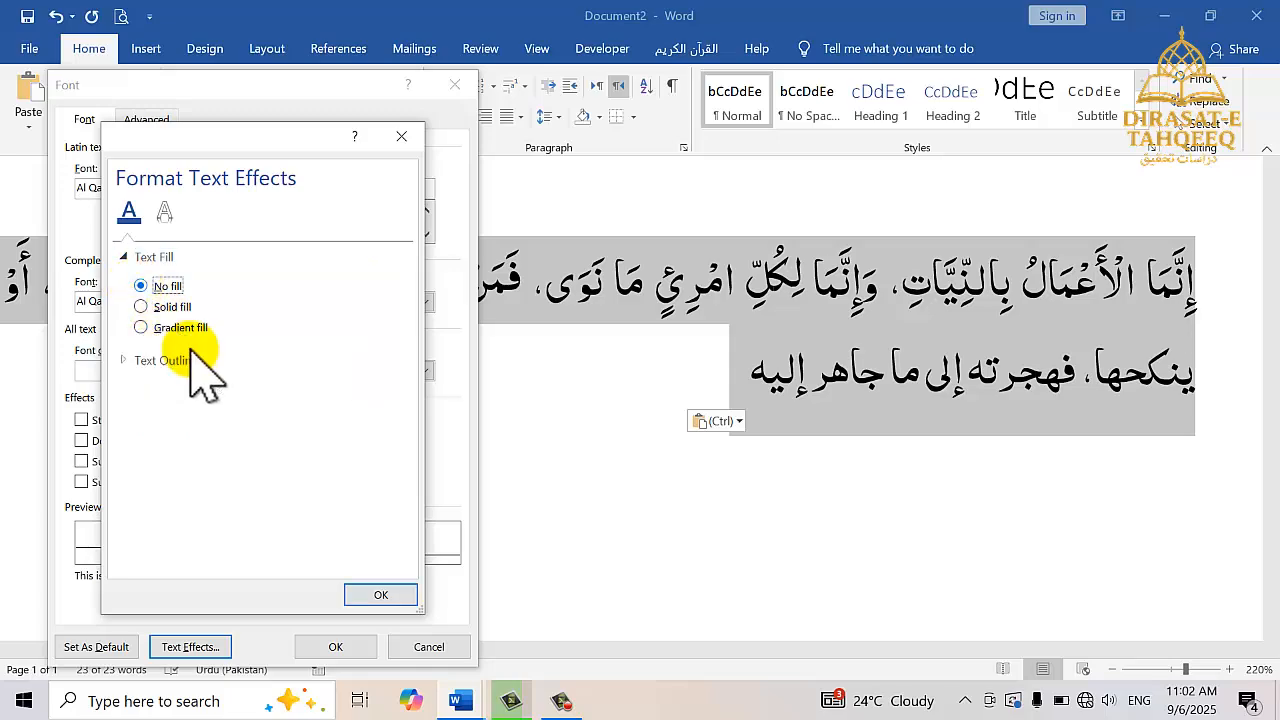
{"action": "left_click", "coordinate": [368, 595]}
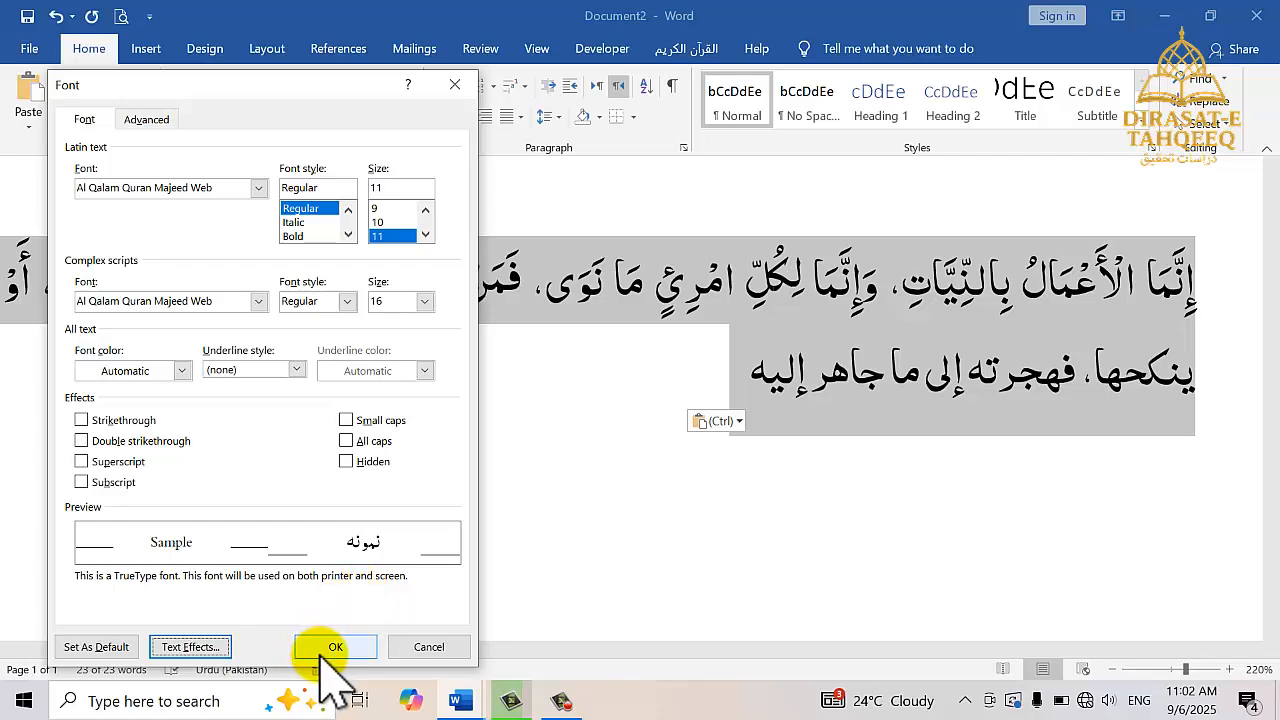
{"action": "left_click", "coordinate": [333, 647]}
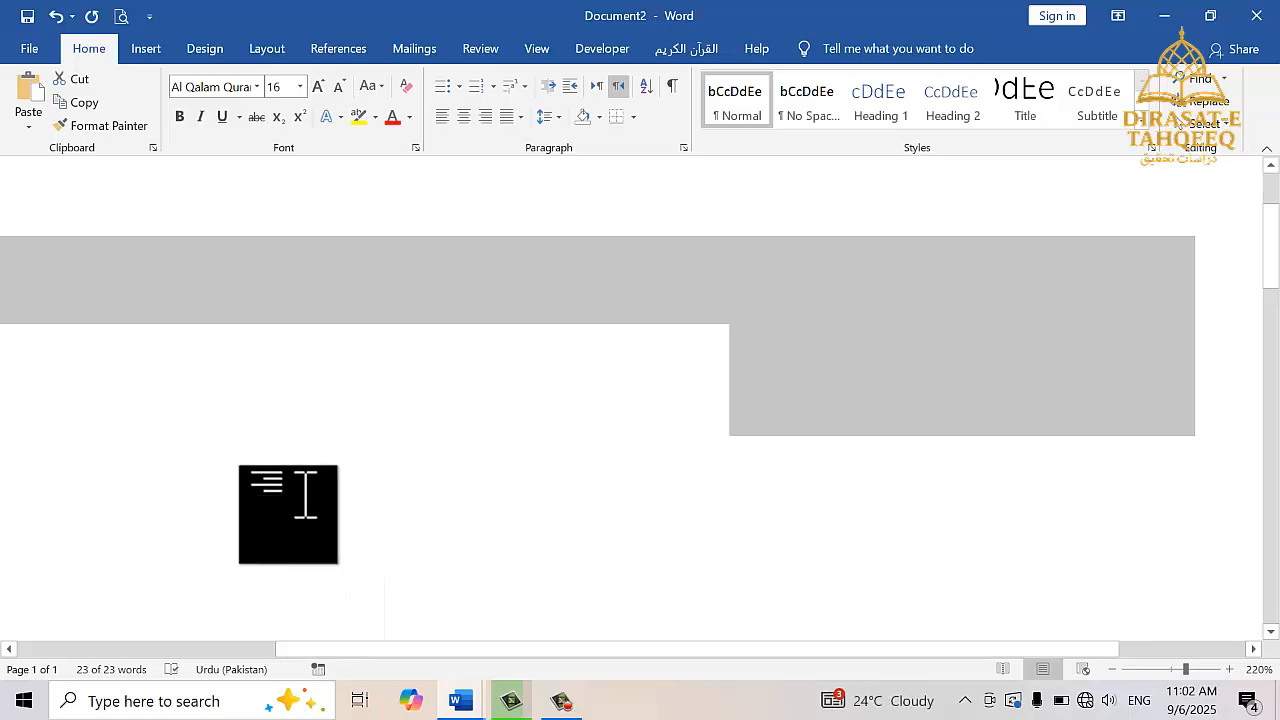
Give the selected Arabic paragraph a solid red text outline through the font's text effects and apply it
{"action": "left_click", "coordinate": [415, 148]}
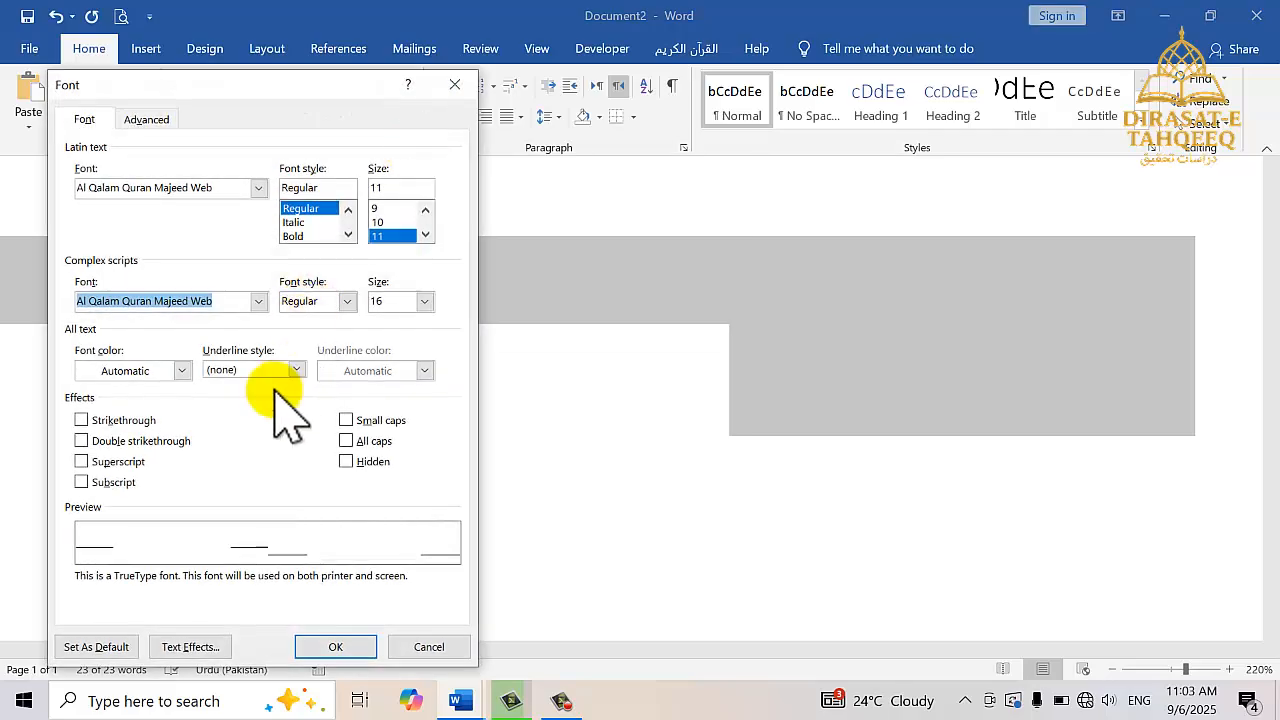
{"action": "left_click", "coordinate": [190, 647]}
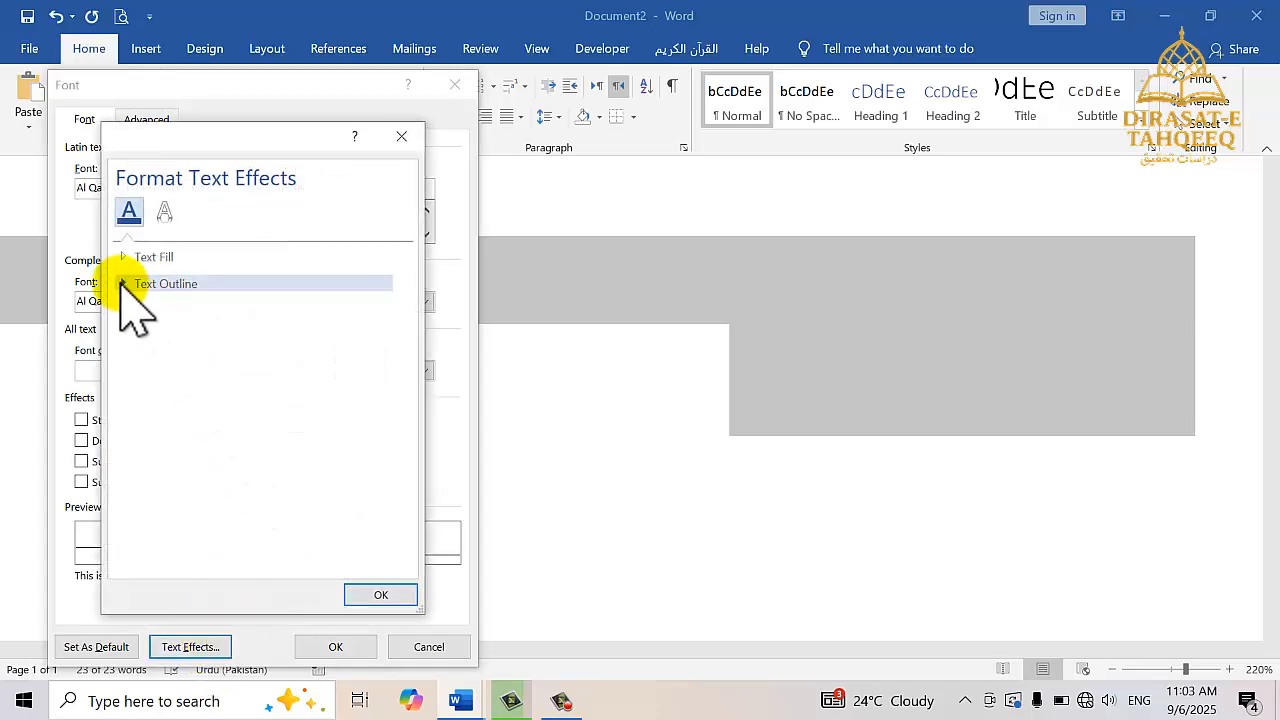
{"action": "left_click", "coordinate": [121, 284]}
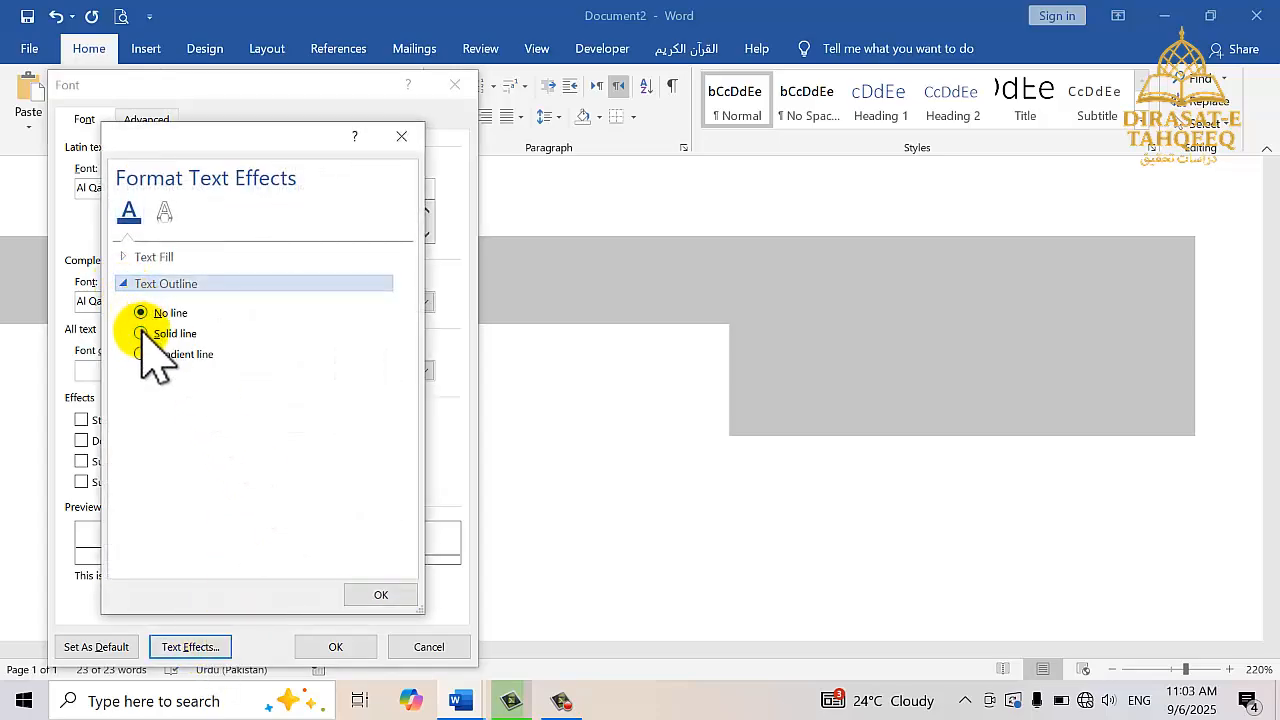
{"action": "left_click", "coordinate": [140, 334]}
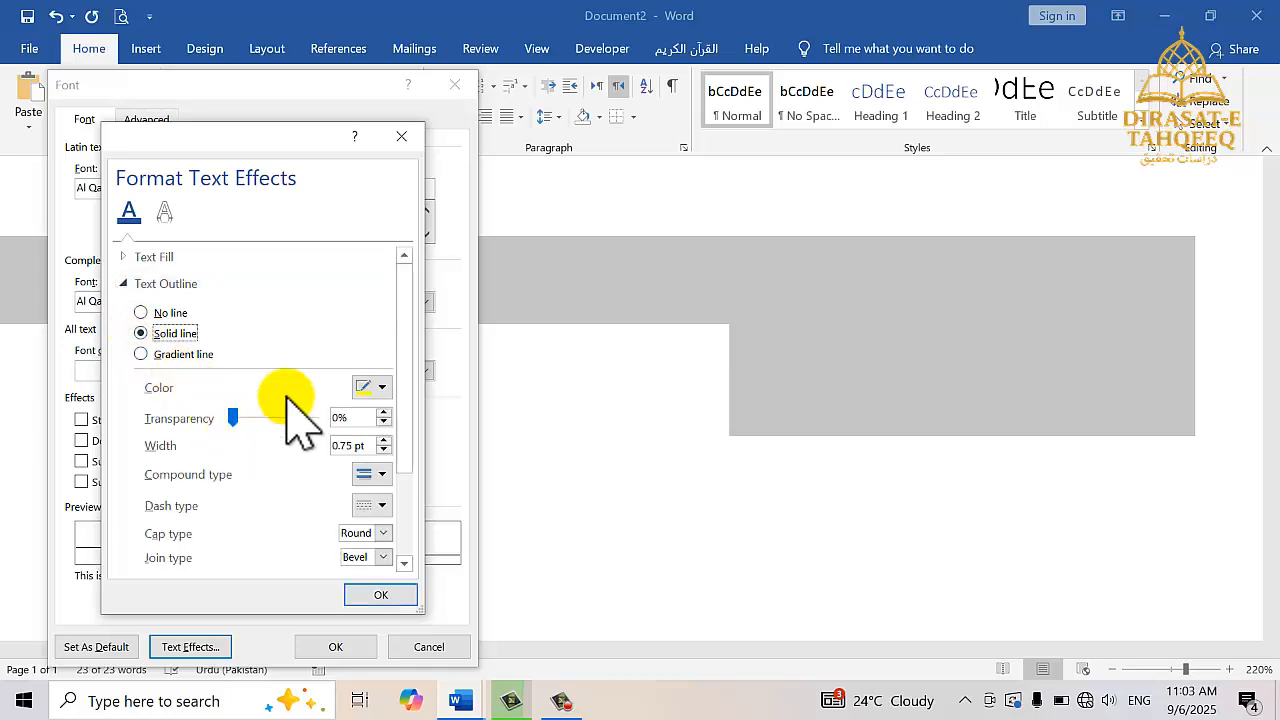
{"action": "left_click", "coordinate": [382, 388]}
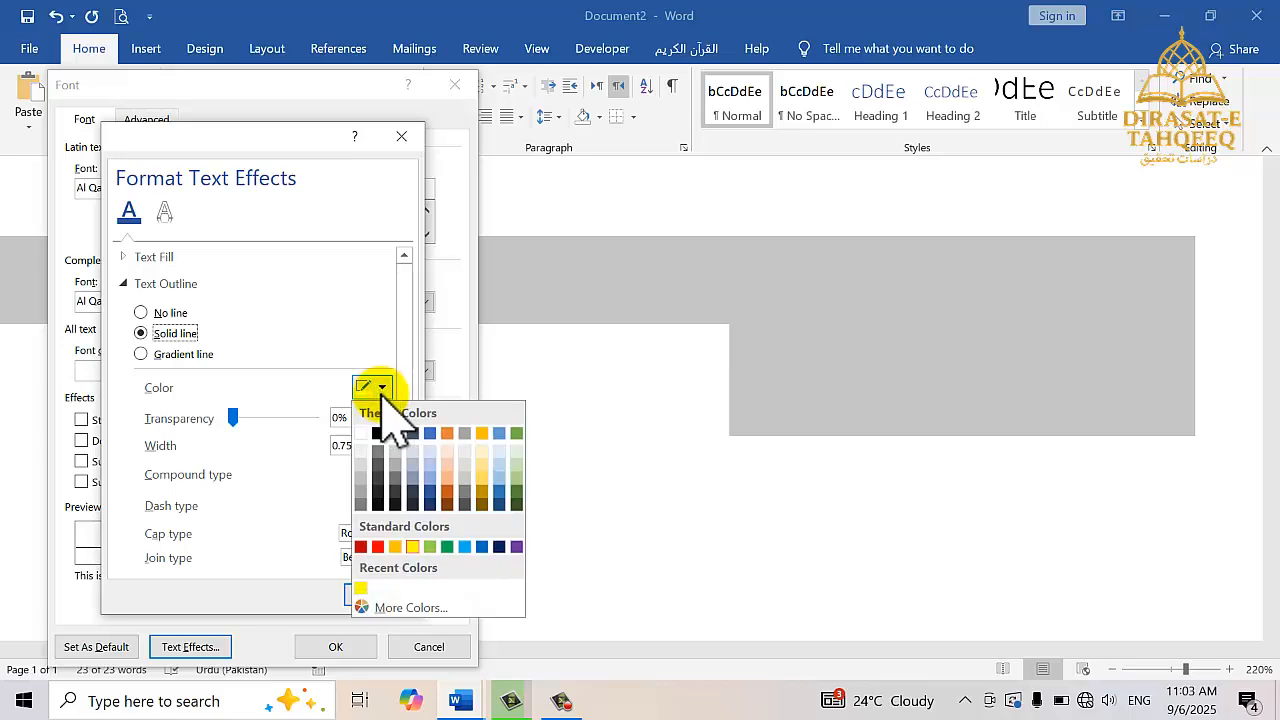
{"action": "left_click", "coordinate": [378, 547]}
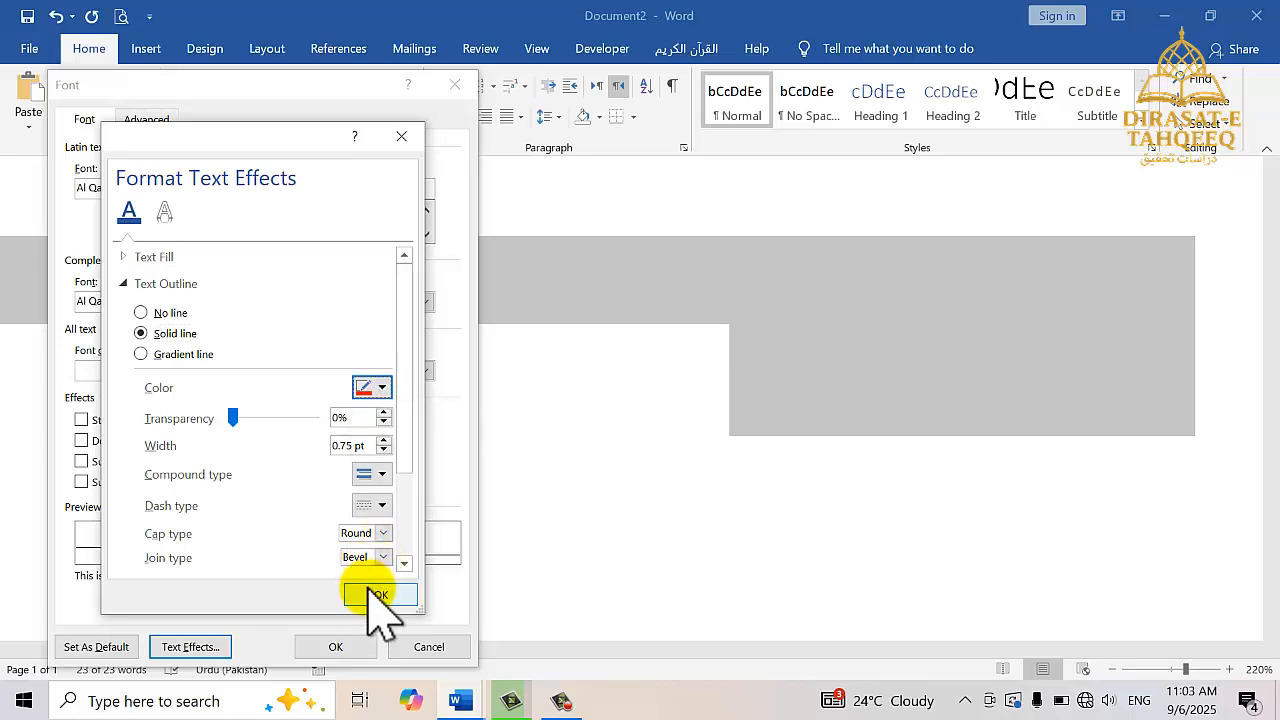
{"action": "left_click", "coordinate": [373, 597]}
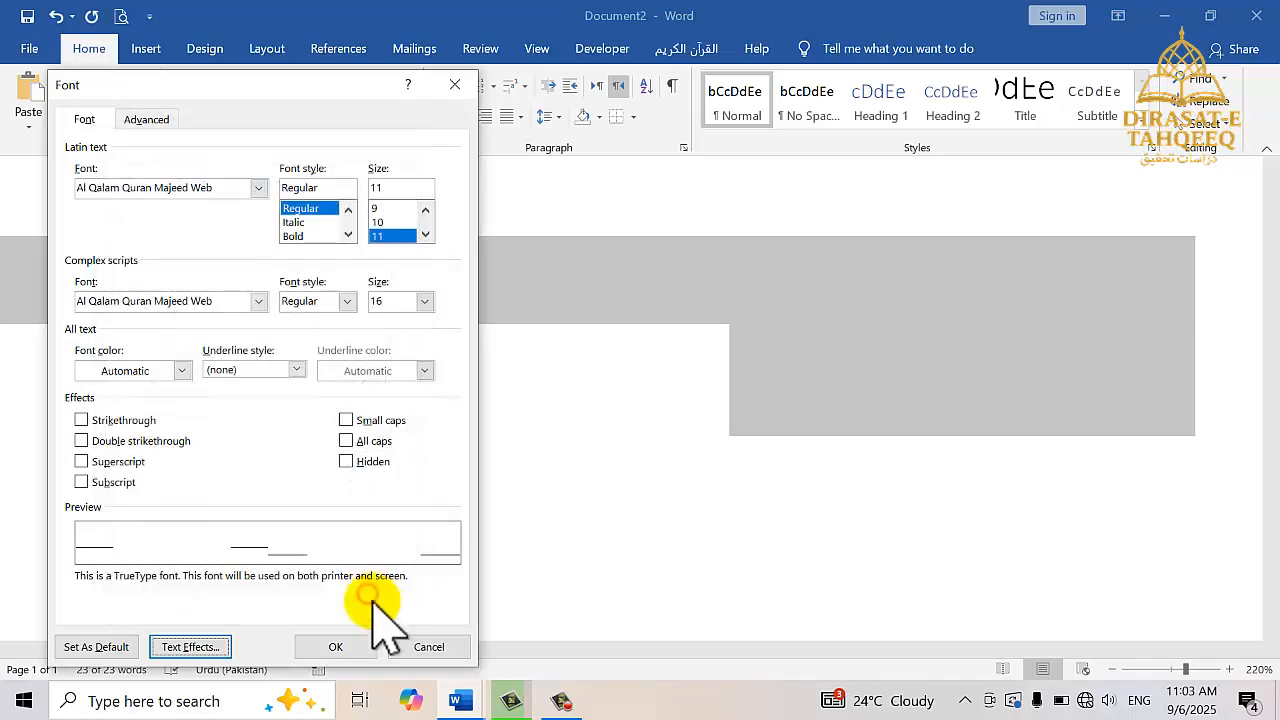
{"action": "left_click", "coordinate": [328, 647]}
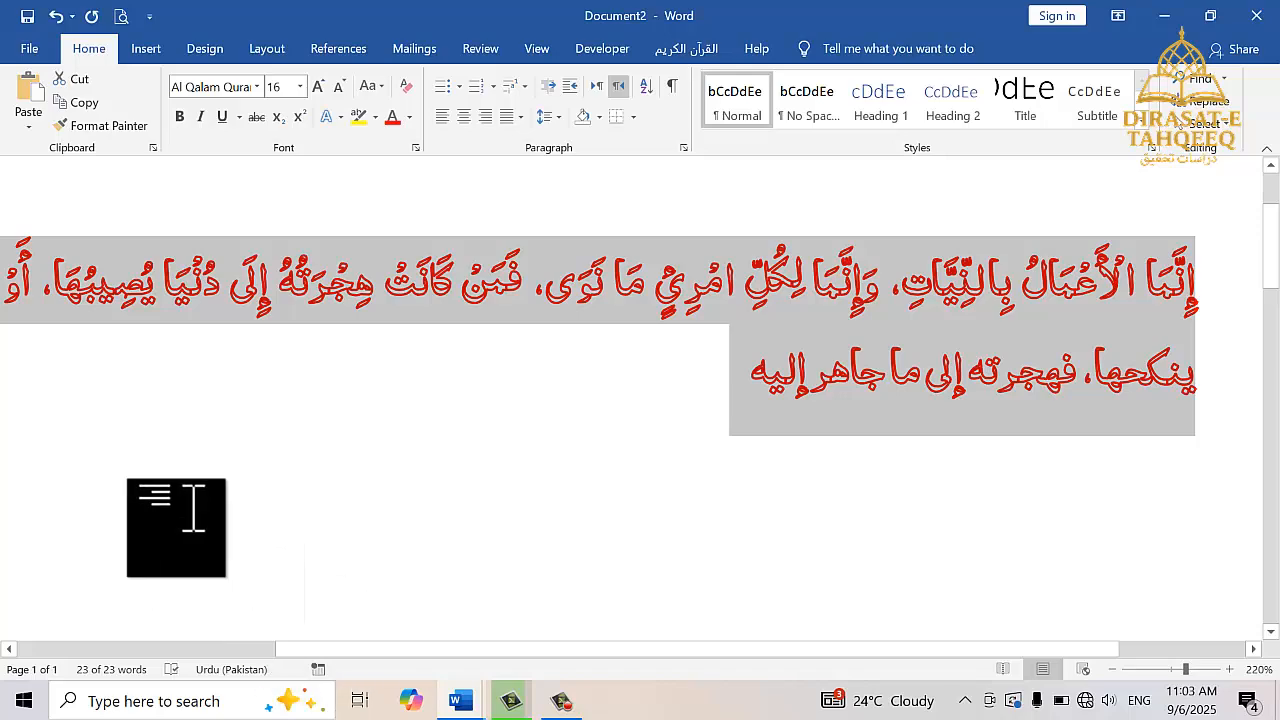
Switch the selected paragraph's text fill to Gradient fill and make the first gradient stop, at 0%, green
{"action": "left_click", "coordinate": [415, 147]}
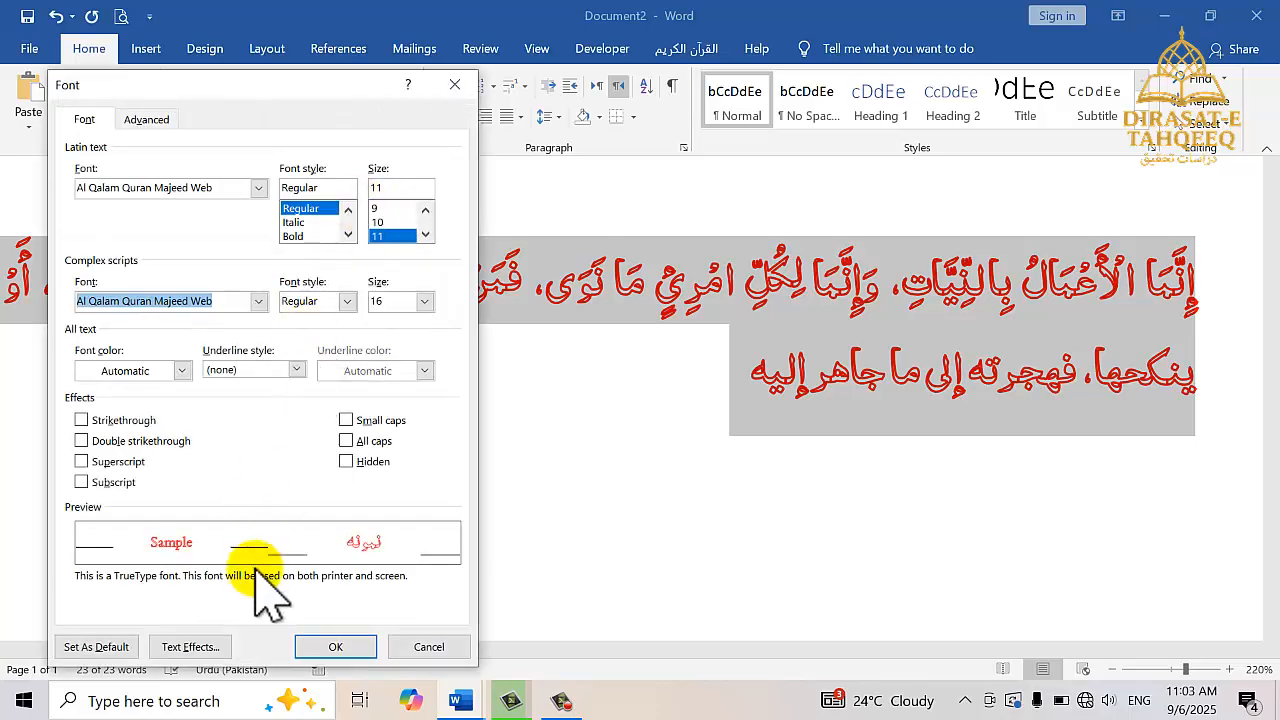
{"action": "left_click", "coordinate": [190, 647]}
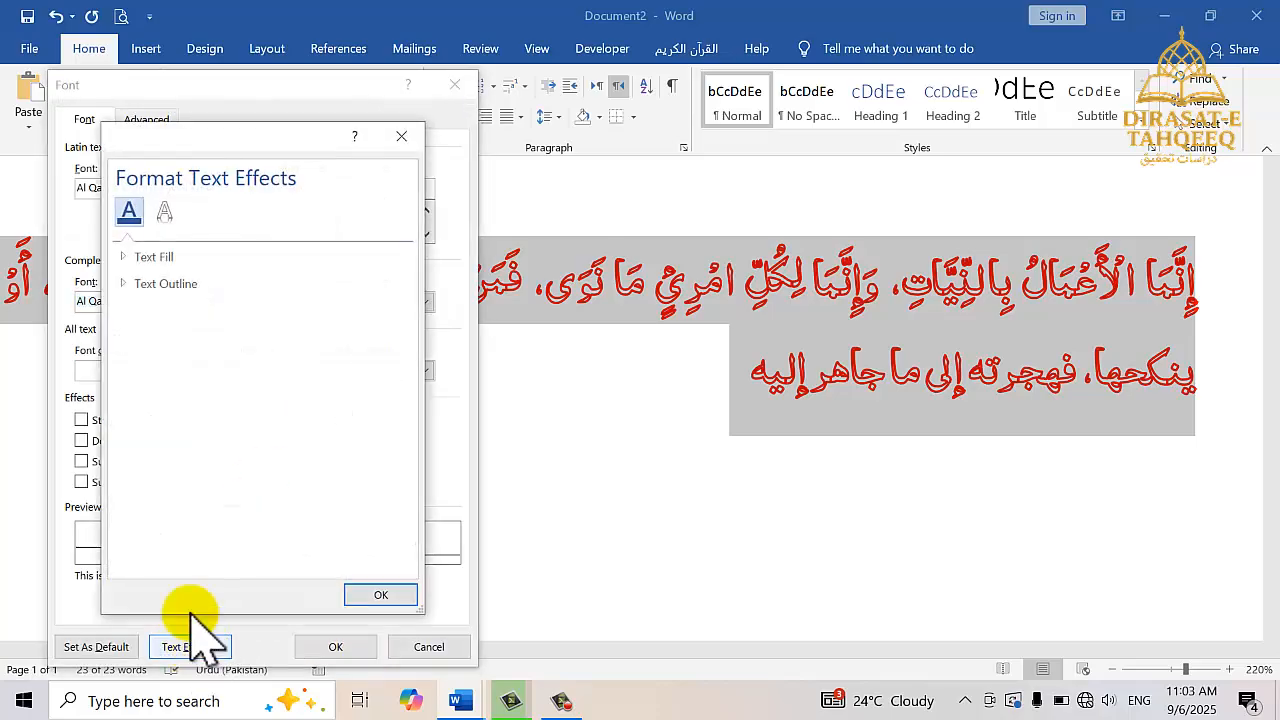
{"action": "left_click", "coordinate": [125, 258]}
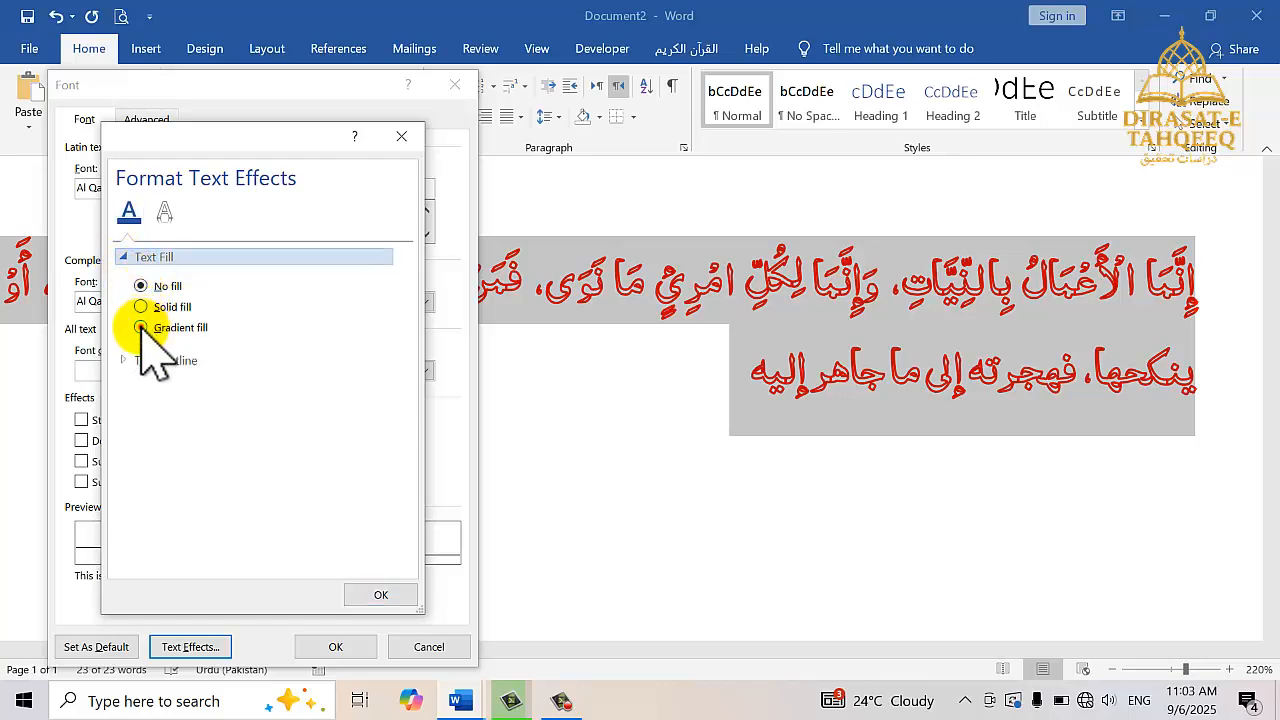
{"action": "left_click", "coordinate": [141, 328]}
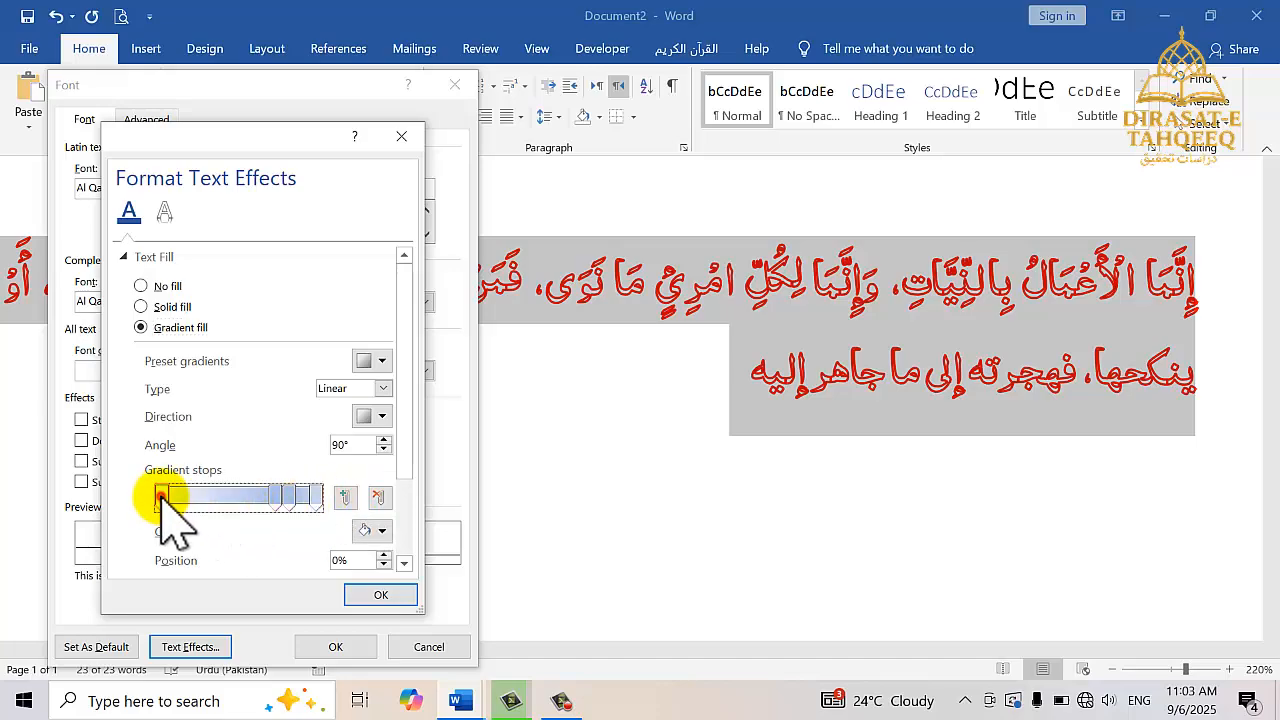
{"action": "left_click", "coordinate": [383, 532]}
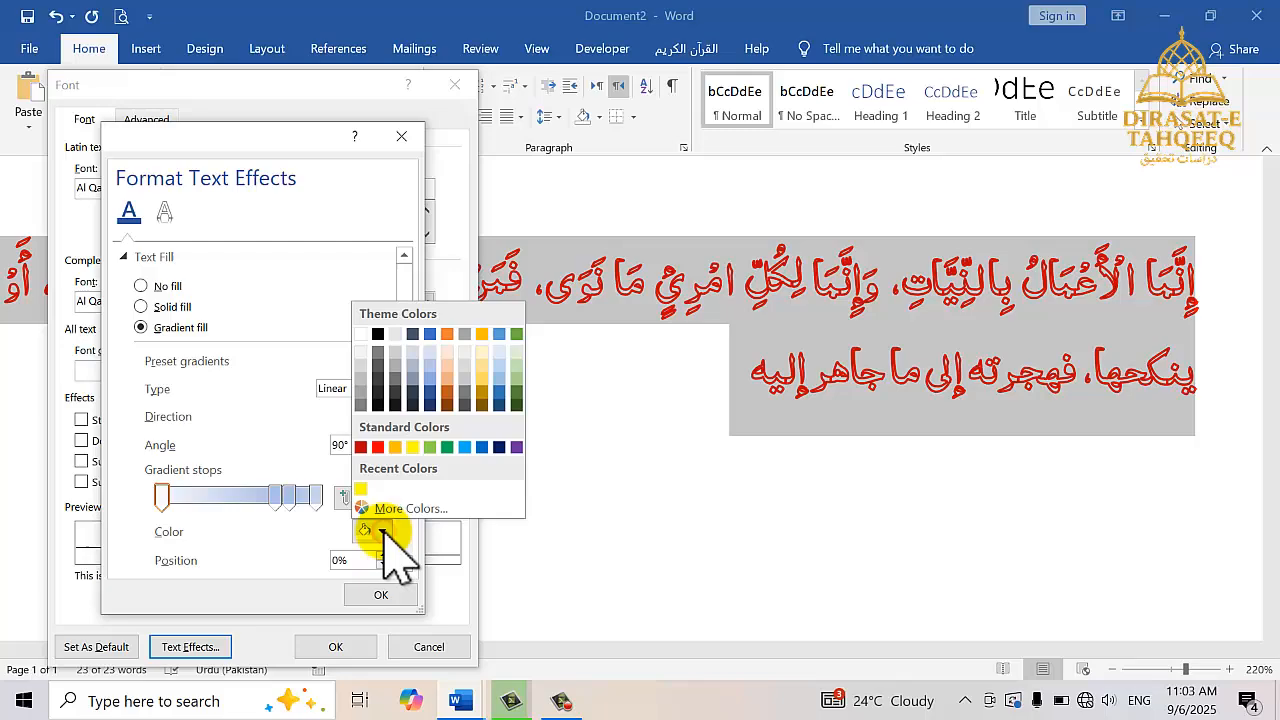
{"action": "left_click", "coordinate": [447, 447]}
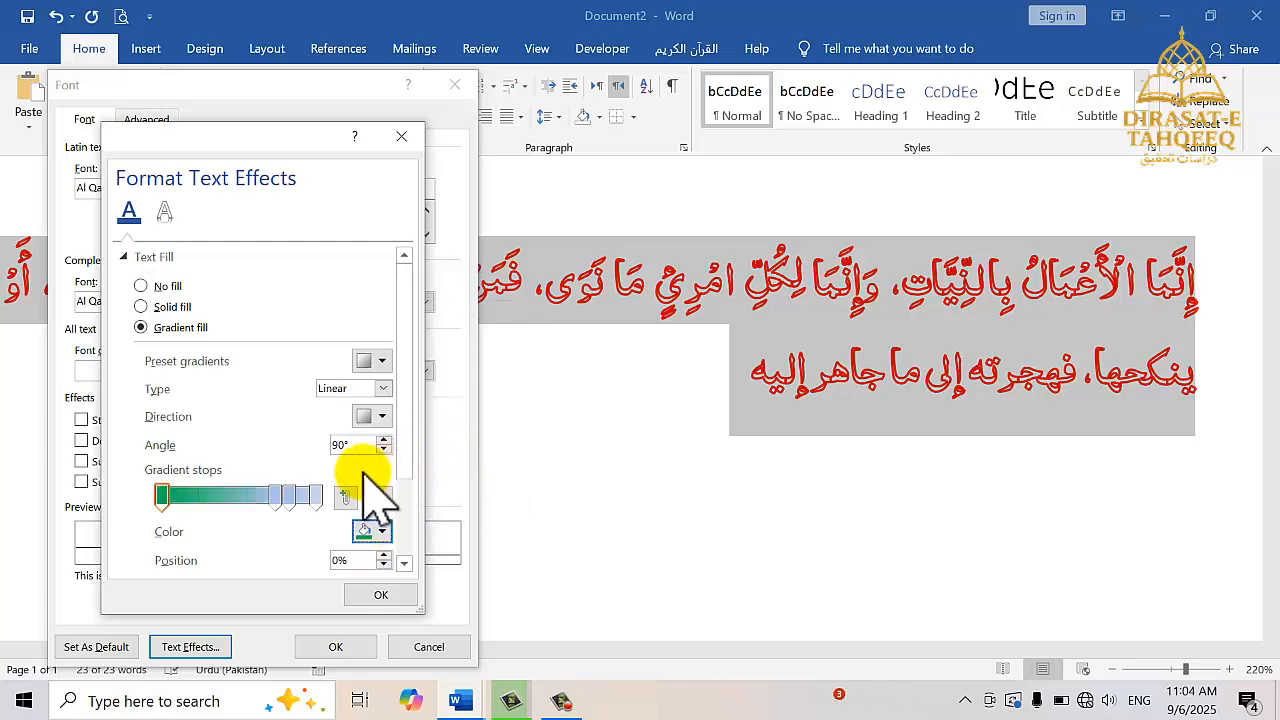
Color the remaining gradient stops yellow at 74%, light blue at 83% and black at 100%
{"action": "left_click", "coordinate": [383, 532]}
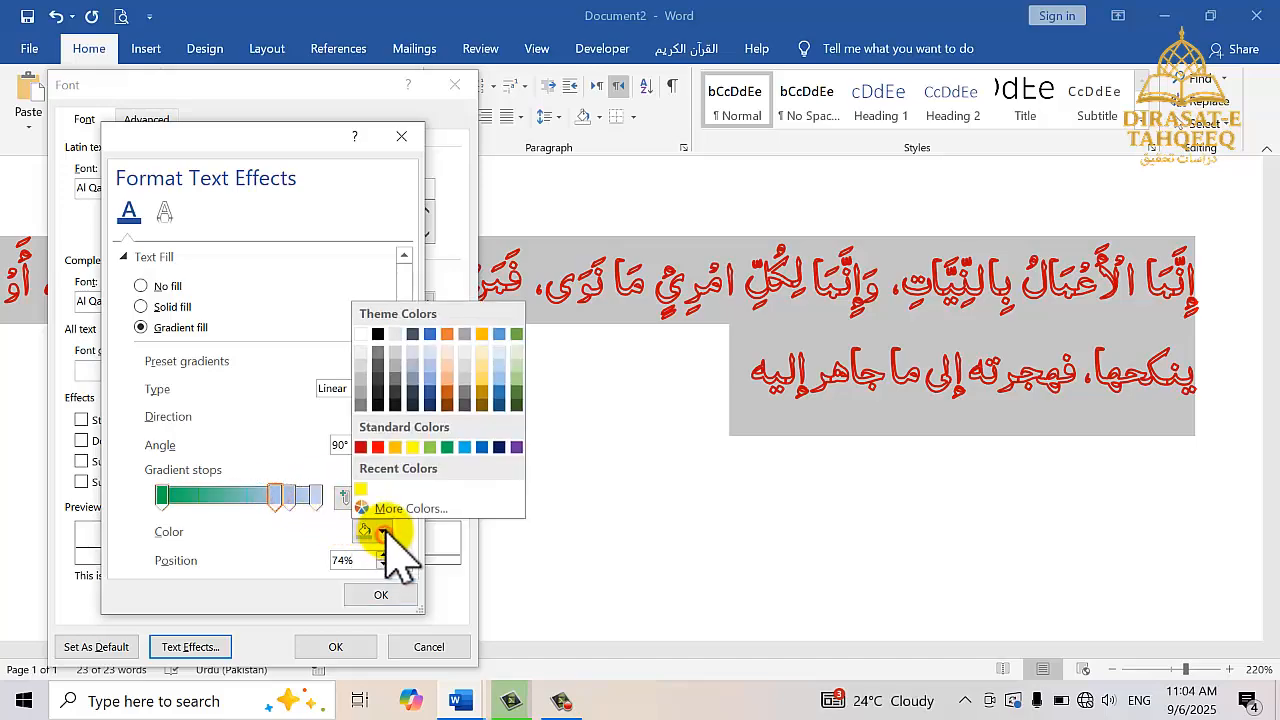
{"action": "left_click", "coordinate": [412, 447]}
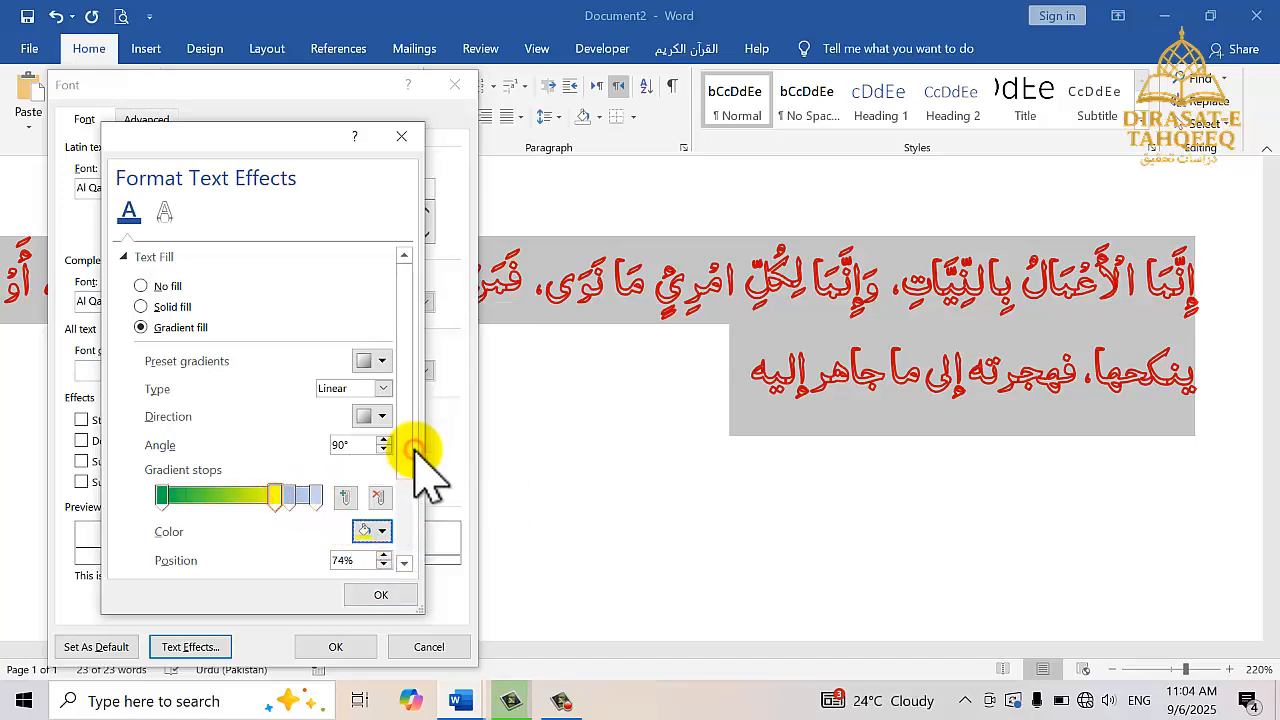
{"action": "left_click", "coordinate": [298, 495]}
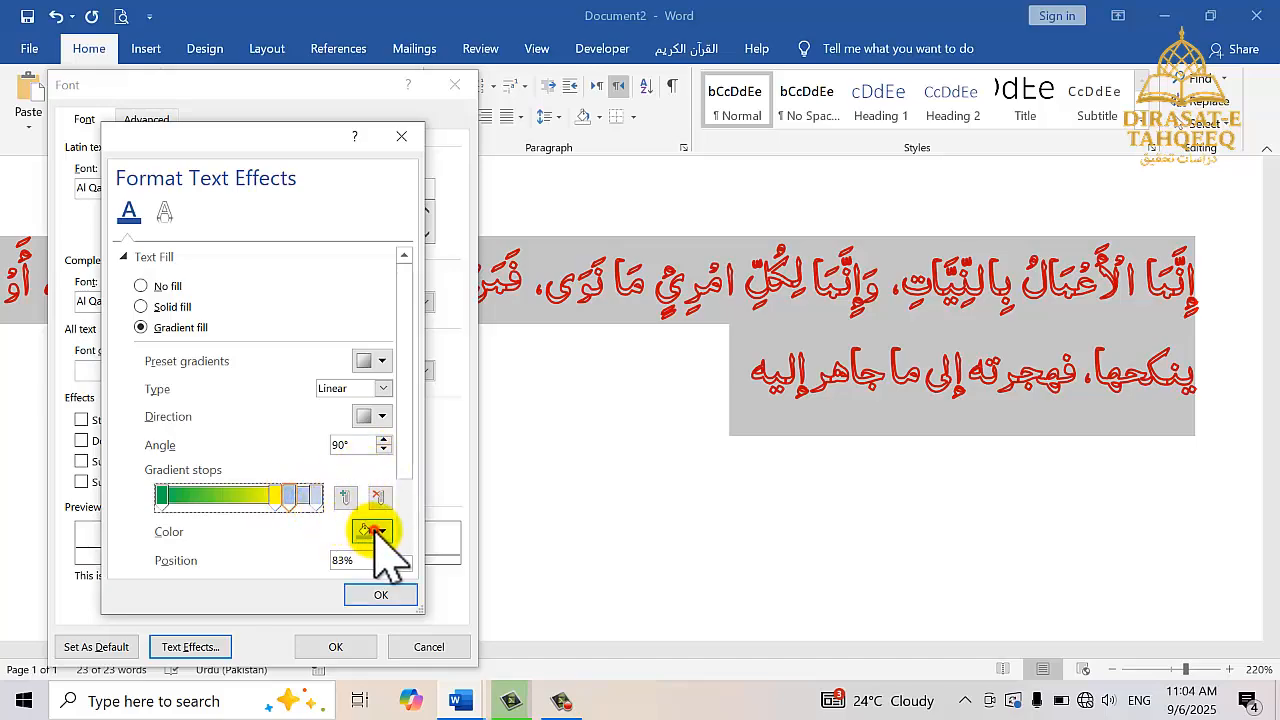
{"action": "left_click", "coordinate": [376, 531]}
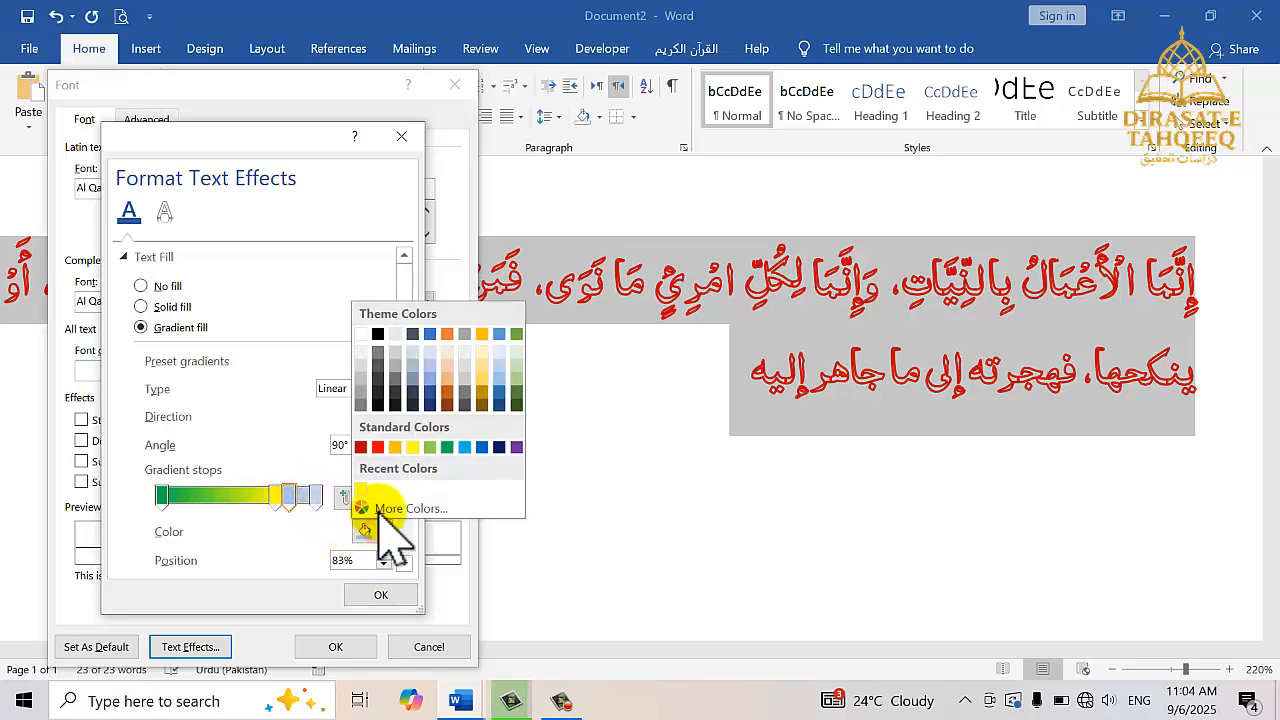
{"action": "left_click", "coordinate": [467, 447]}
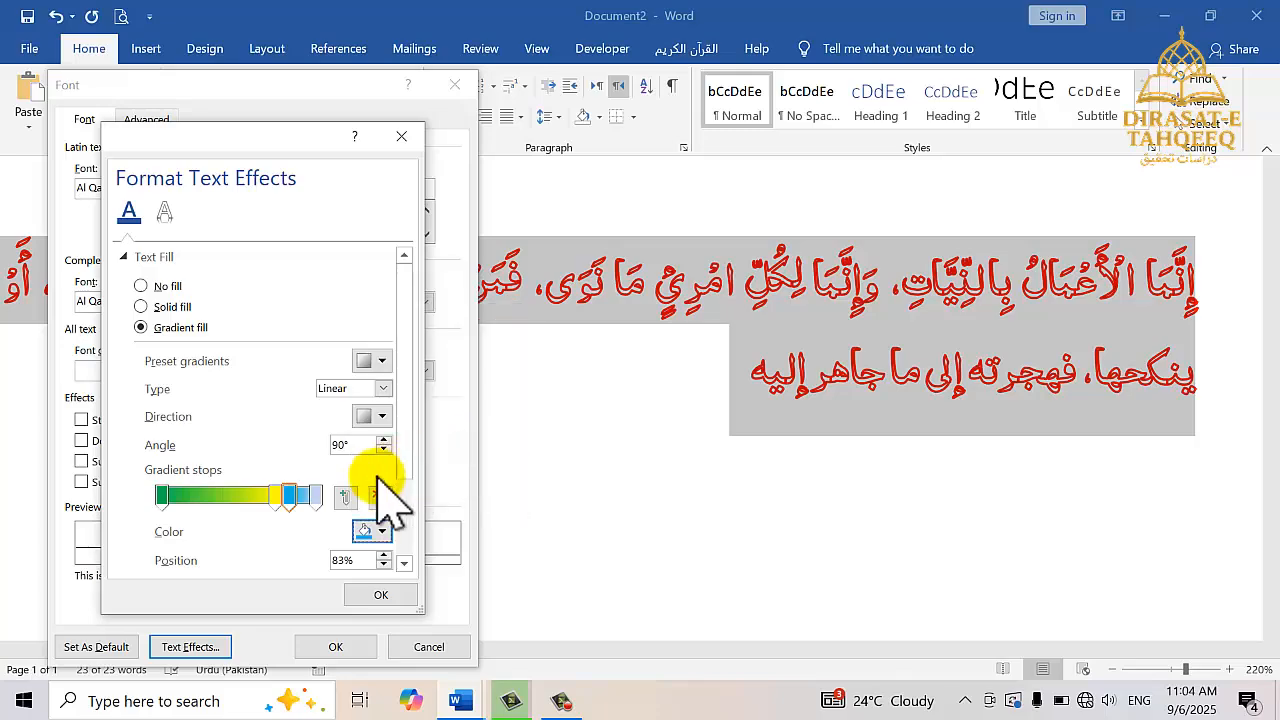
{"action": "left_click", "coordinate": [317, 496]}
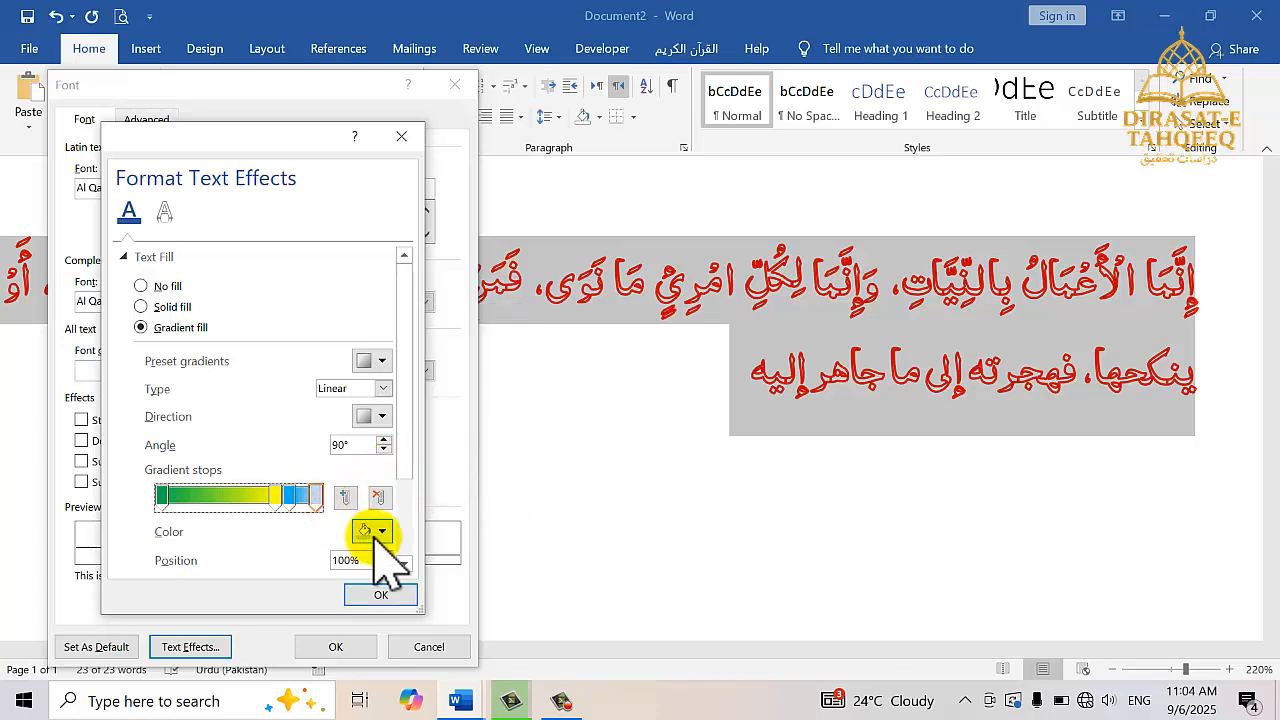
{"action": "left_click", "coordinate": [378, 531]}
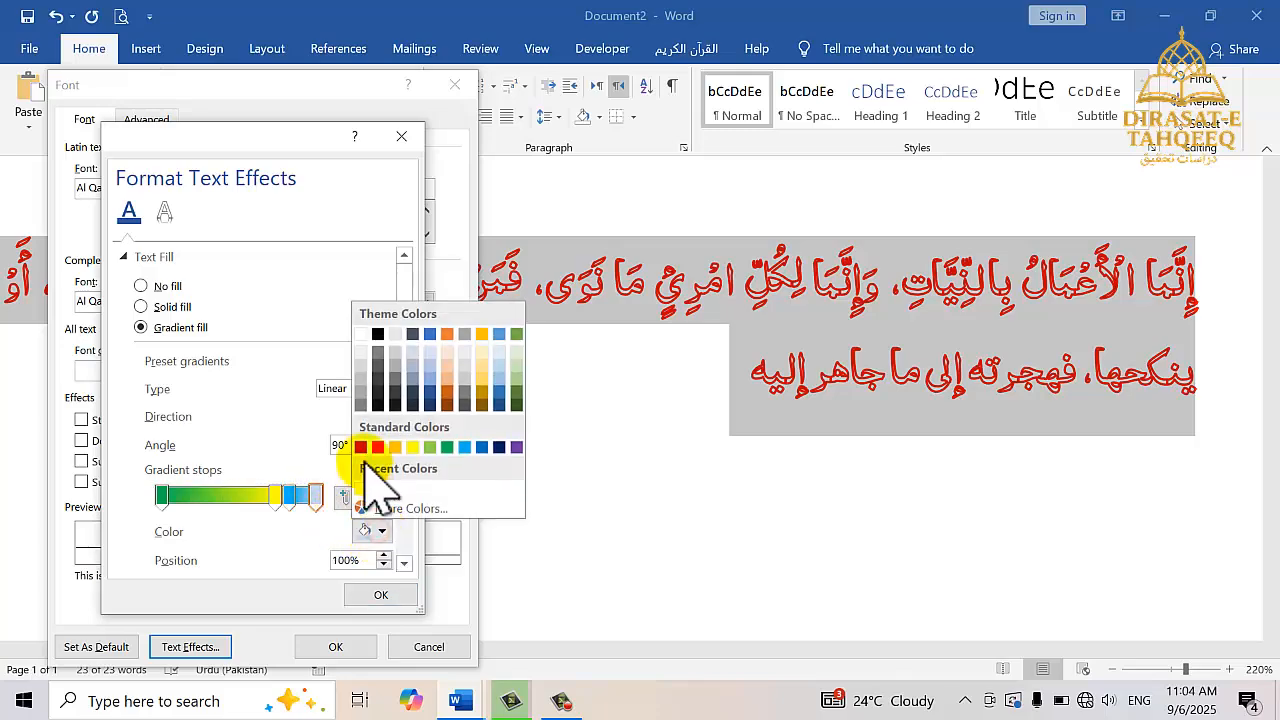
{"action": "left_click", "coordinate": [378, 334]}
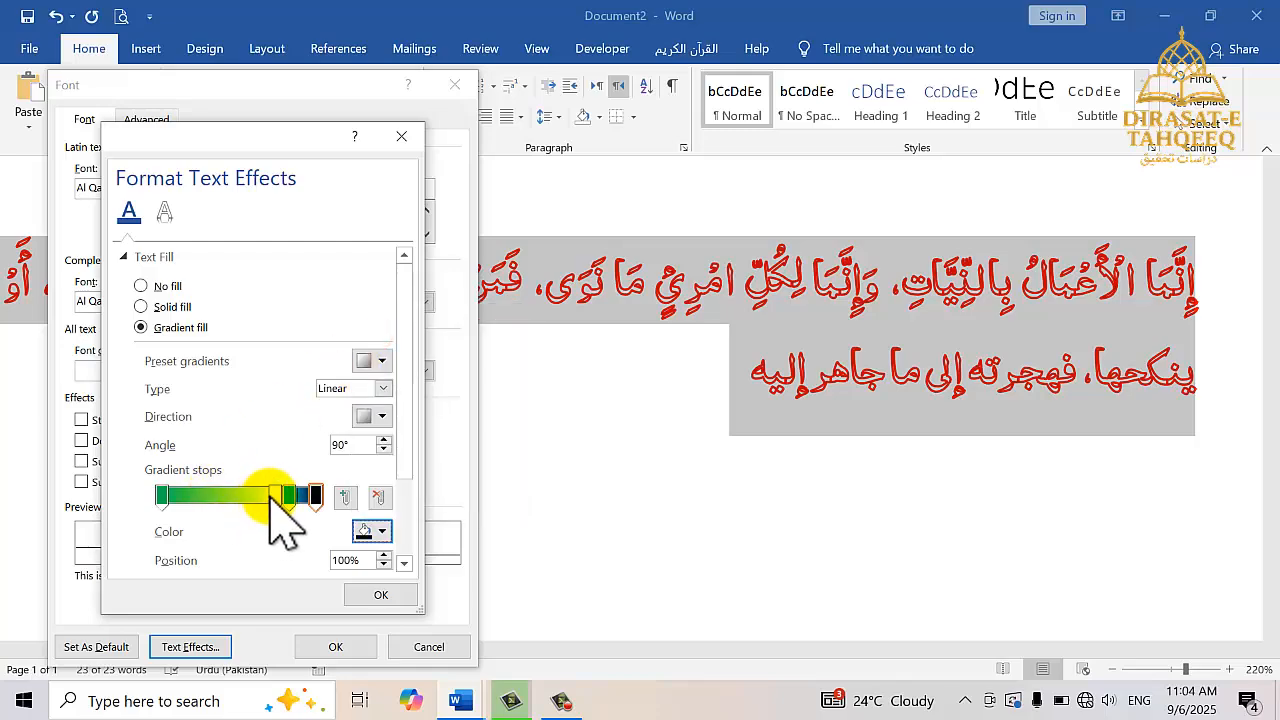
Move the yellow and light blue gradient stops toward the green end, with light blue at 60%, and apply the gradient fill
{"action": "left_click_drag", "start_coordinate": [275, 497], "coordinate": [240, 497]}
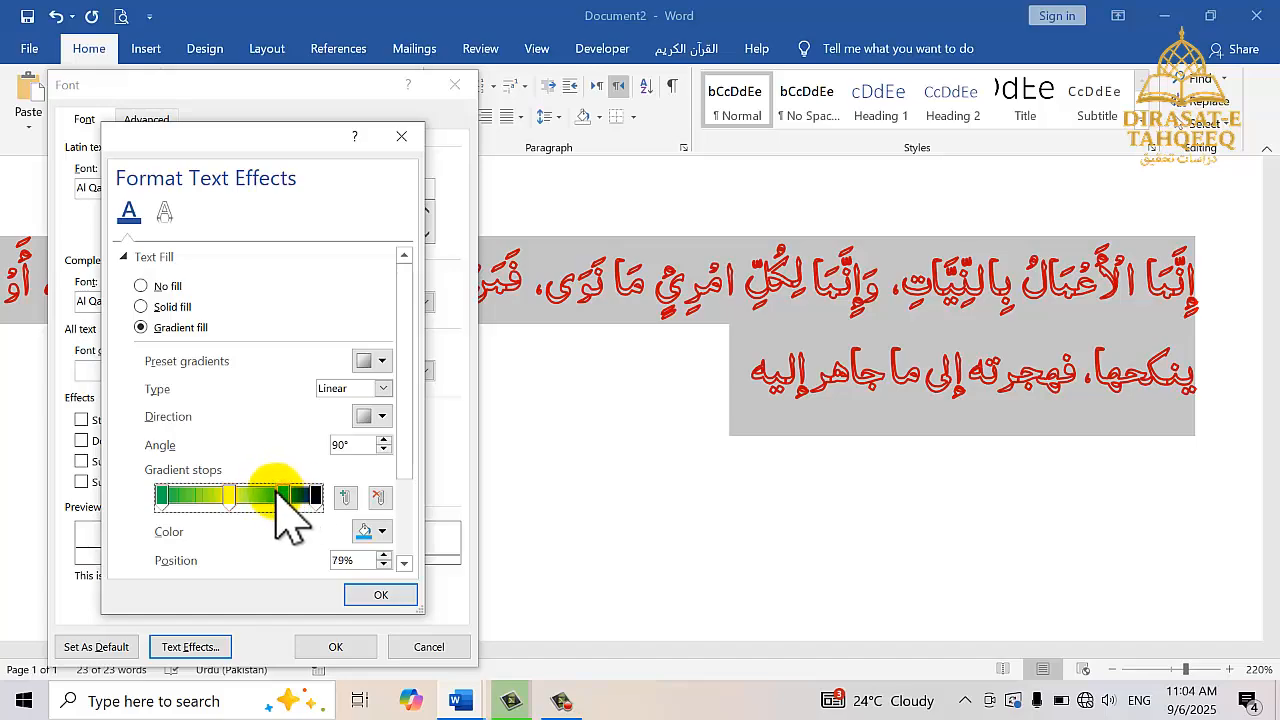
{"action": "left_click_drag", "start_coordinate": [277, 490], "coordinate": [252, 498]}
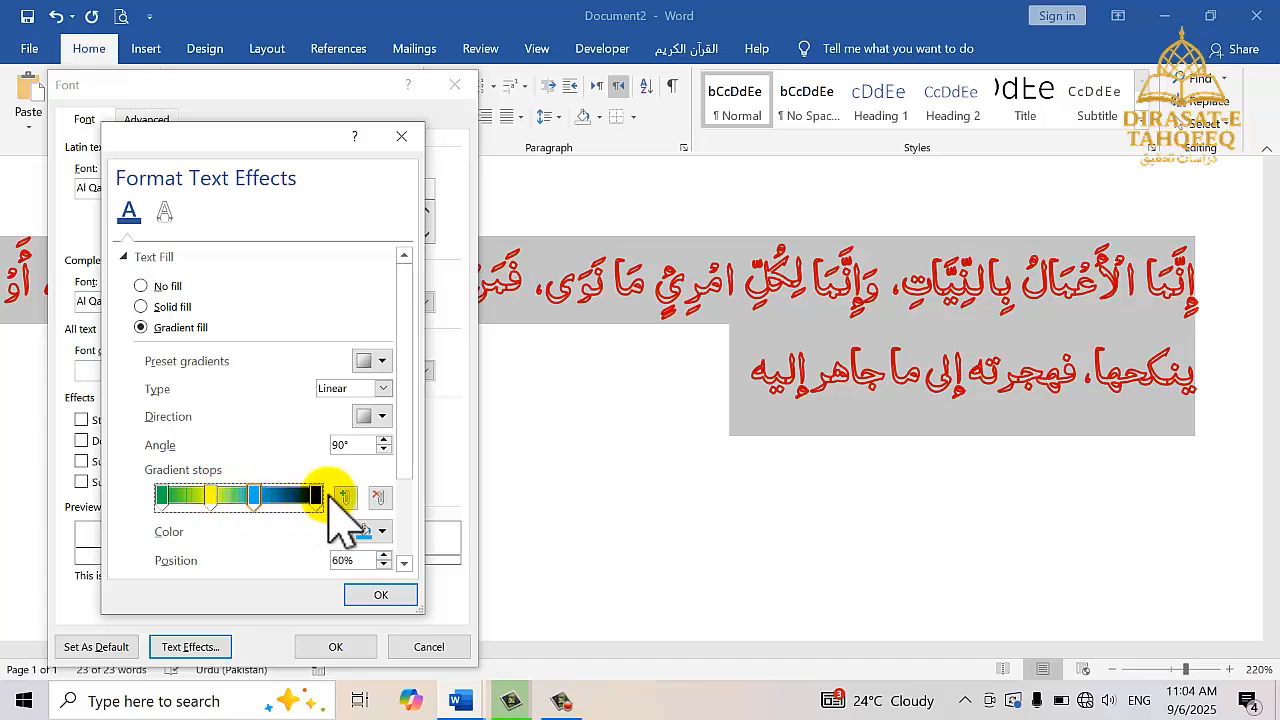
{"action": "left_click", "coordinate": [375, 596]}
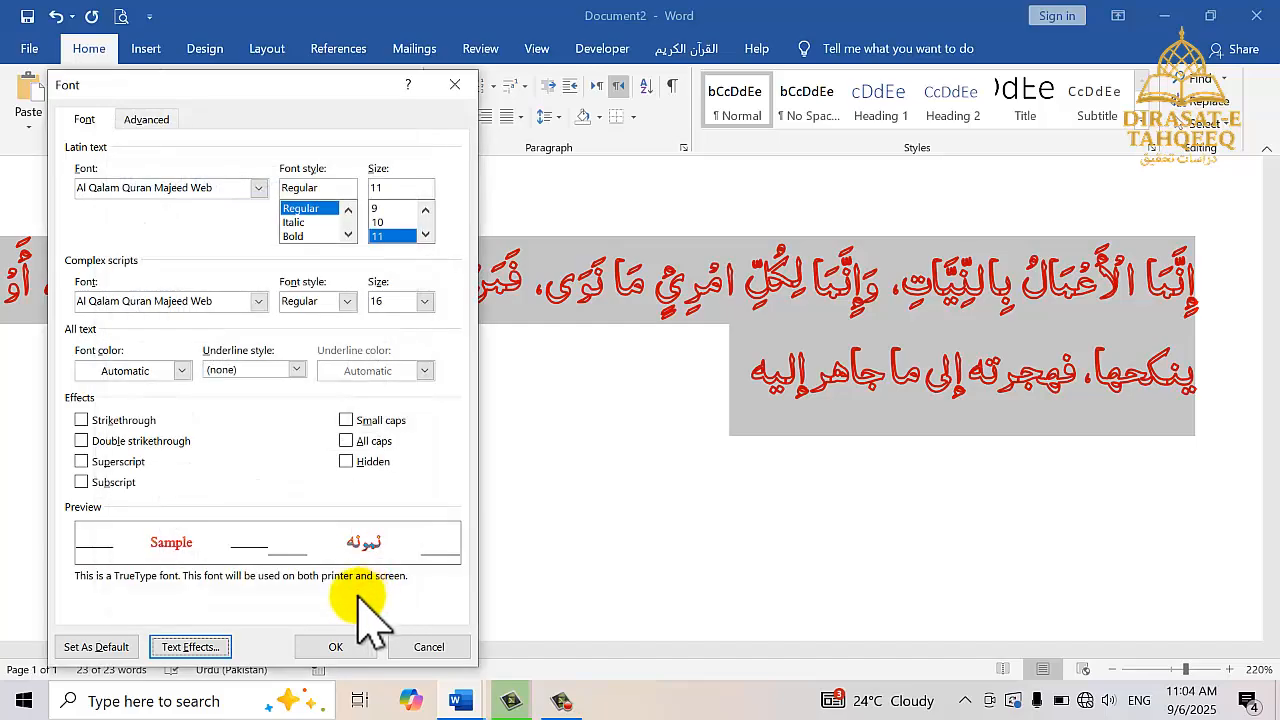
{"action": "left_click", "coordinate": [335, 647]}
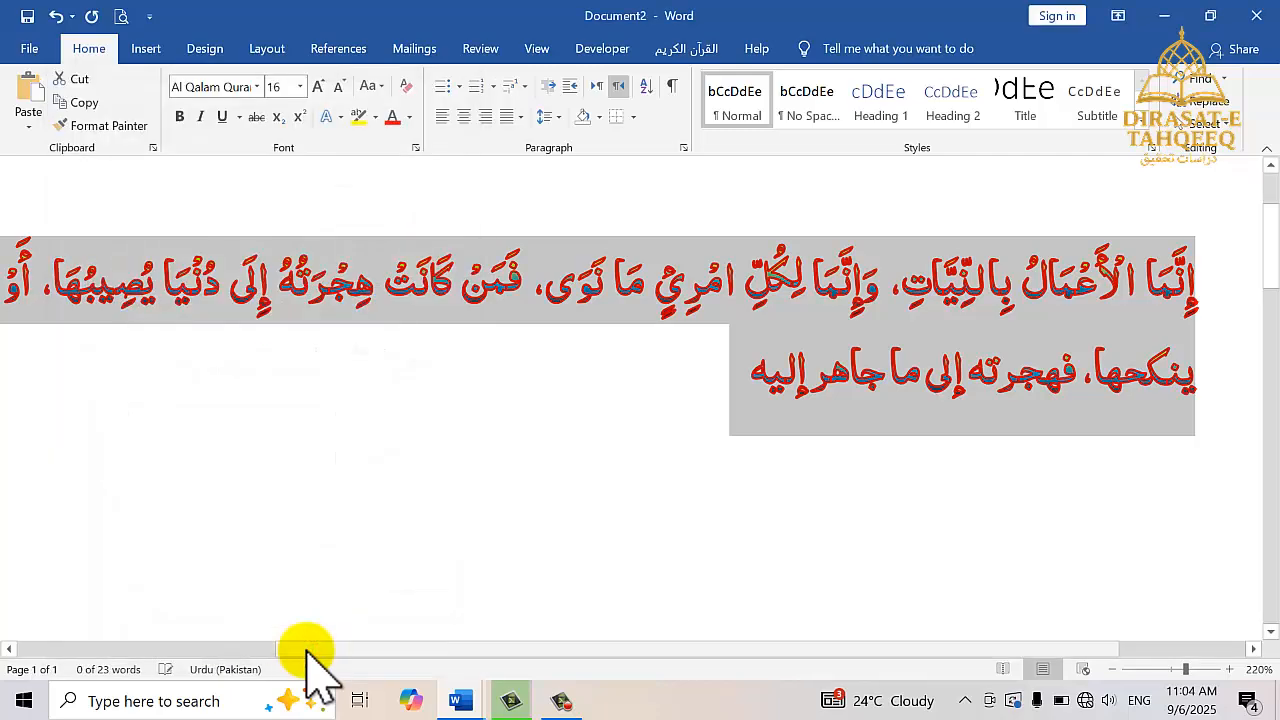
Reselect the Arabic paragraph and view its Font settings, leaving them without making changes
{"action": "left_click", "coordinate": [808, 398]}
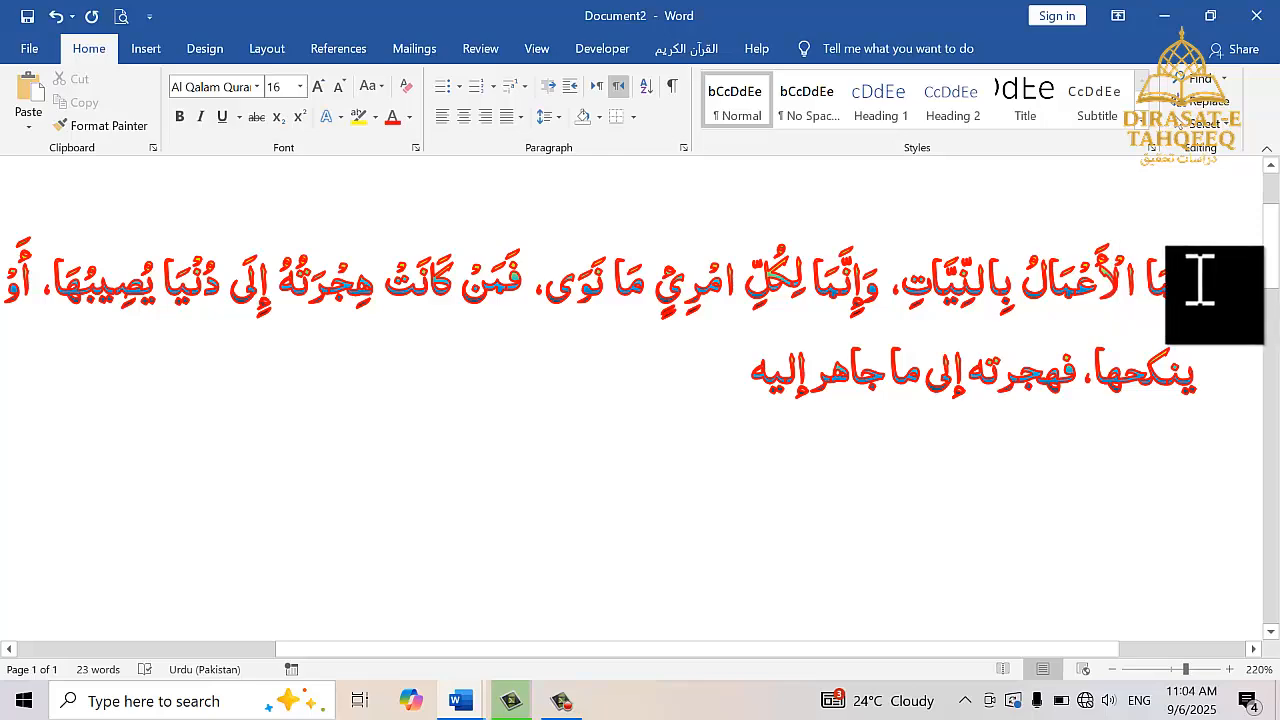
{"action": "left_click_drag", "start_coordinate": [1200, 282], "coordinate": [777, 409]}
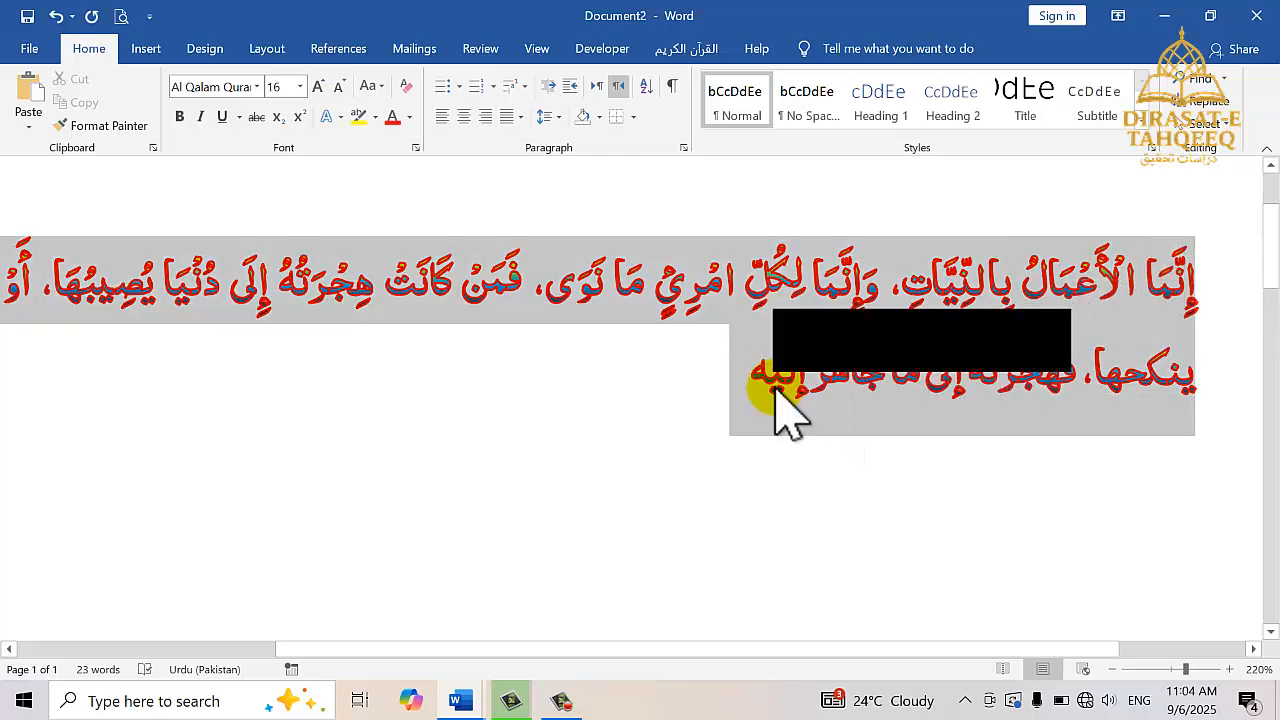
{"action": "left_click", "coordinate": [415, 148]}
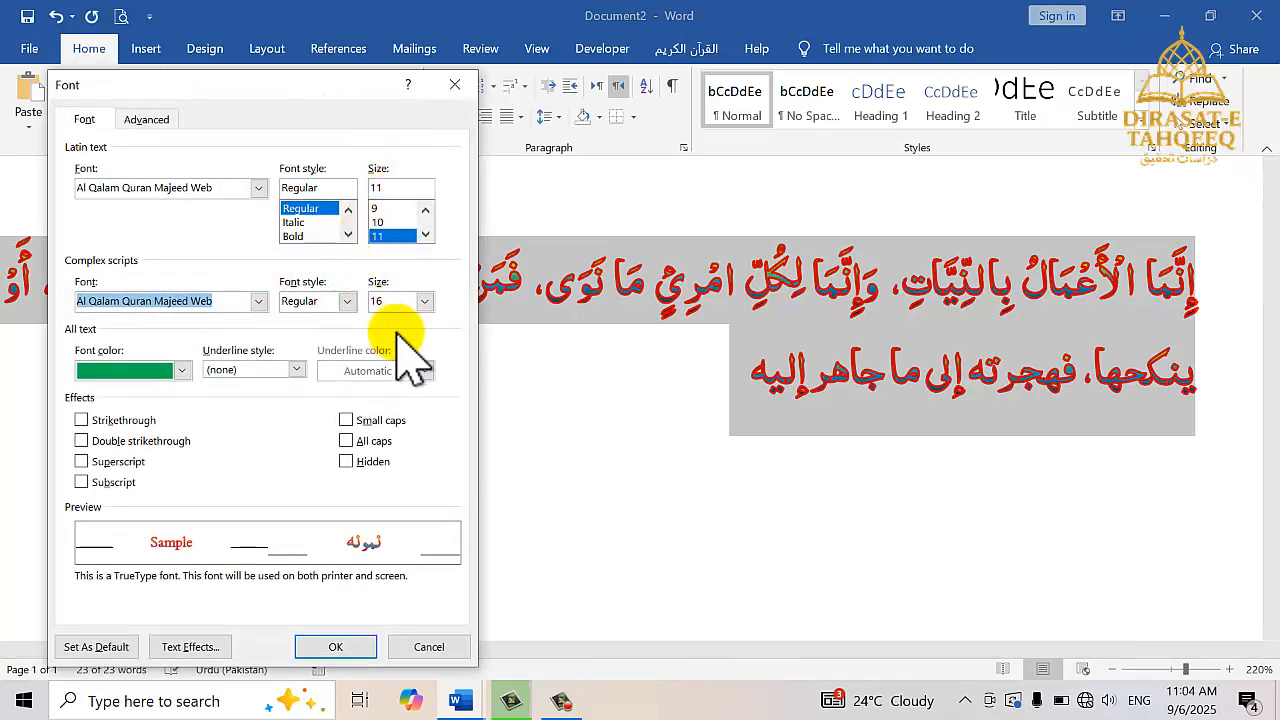
{"action": "left_click", "coordinate": [545, 365]}
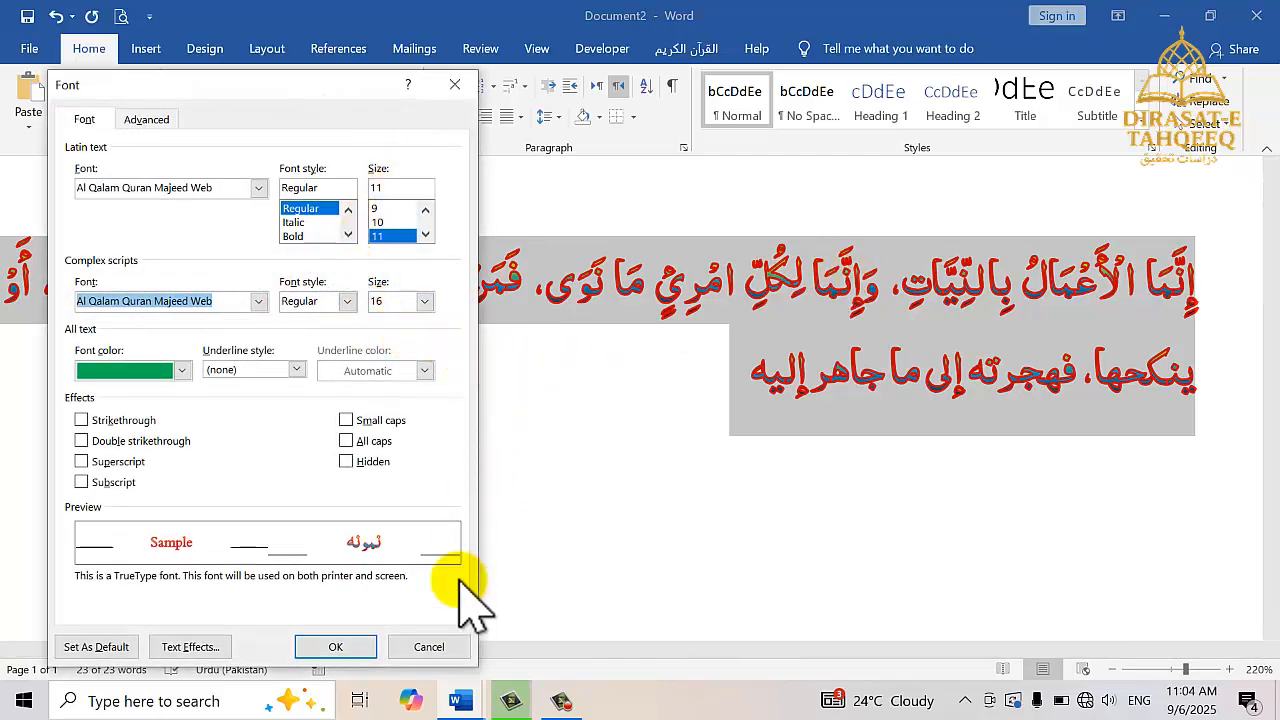
{"action": "left_click", "coordinate": [428, 647]}
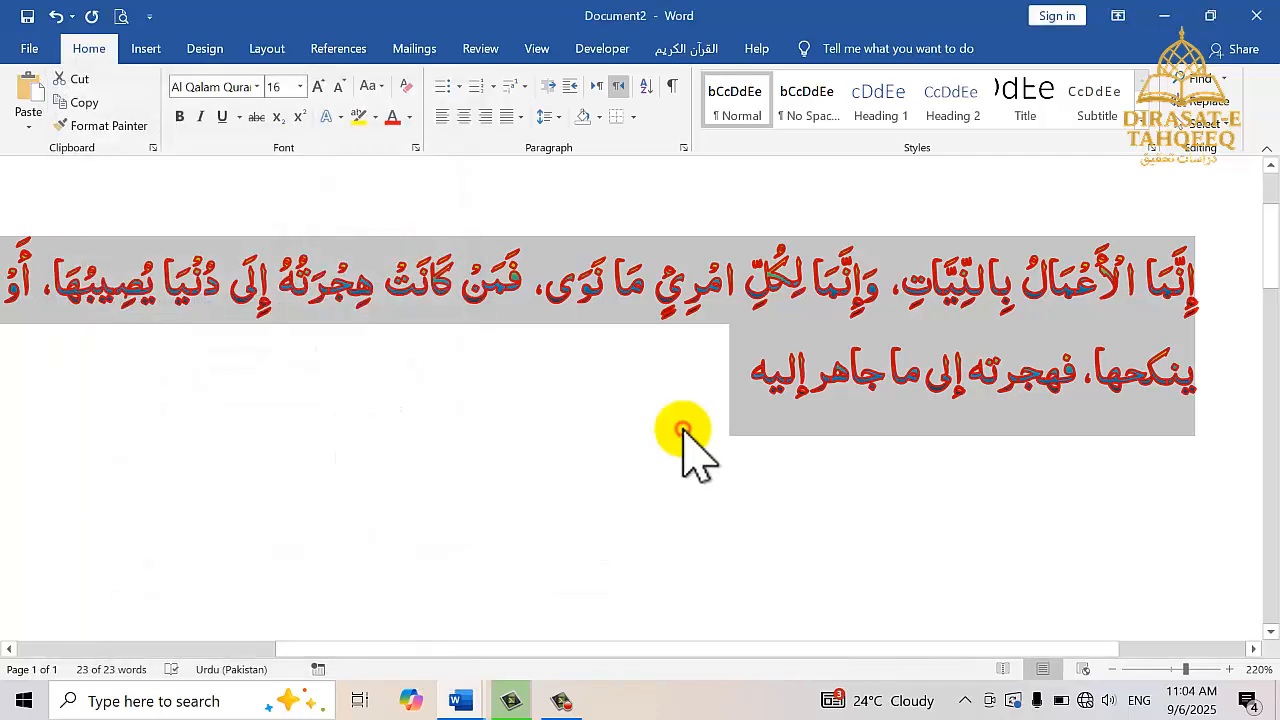
{"action": "left_click", "coordinate": [683, 430]}
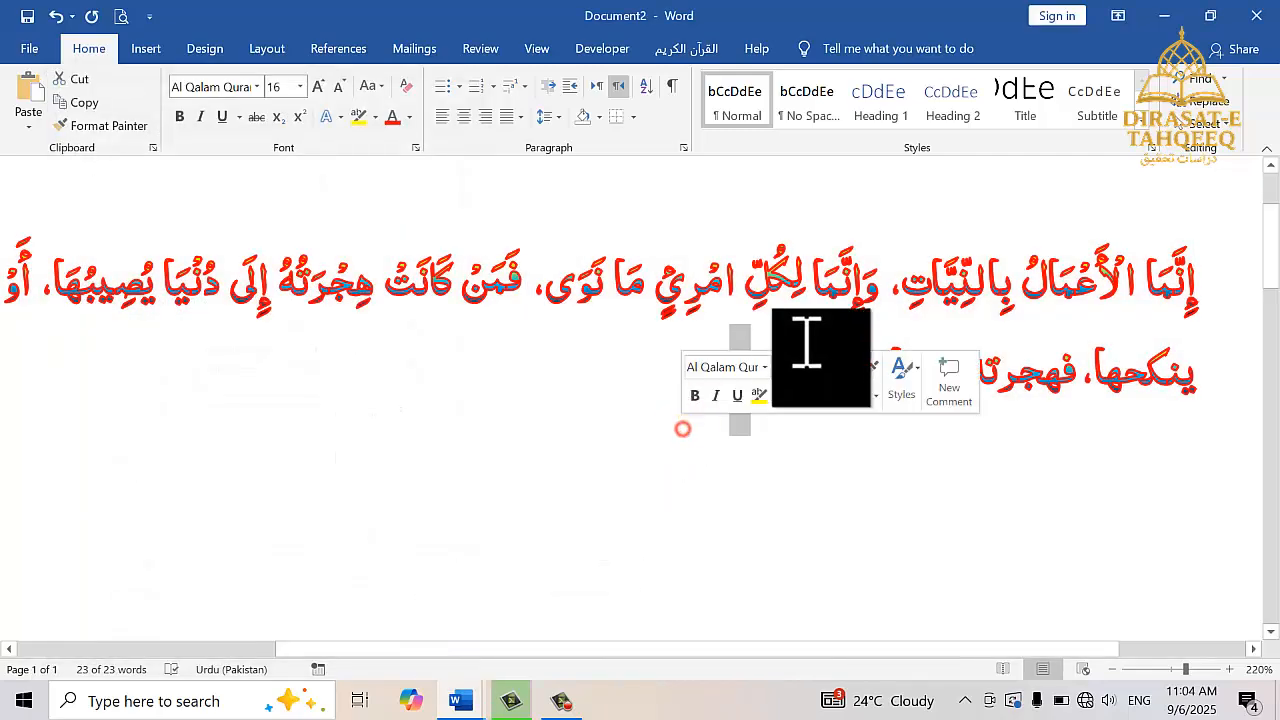
Split the Arabic paragraph after its first phrase, before the first comma, with two paragraph breaks
{"action": "left_click", "coordinate": [905, 292]}
{"action": "key", "text": "Return"}
{"action": "key", "text": "Return"}
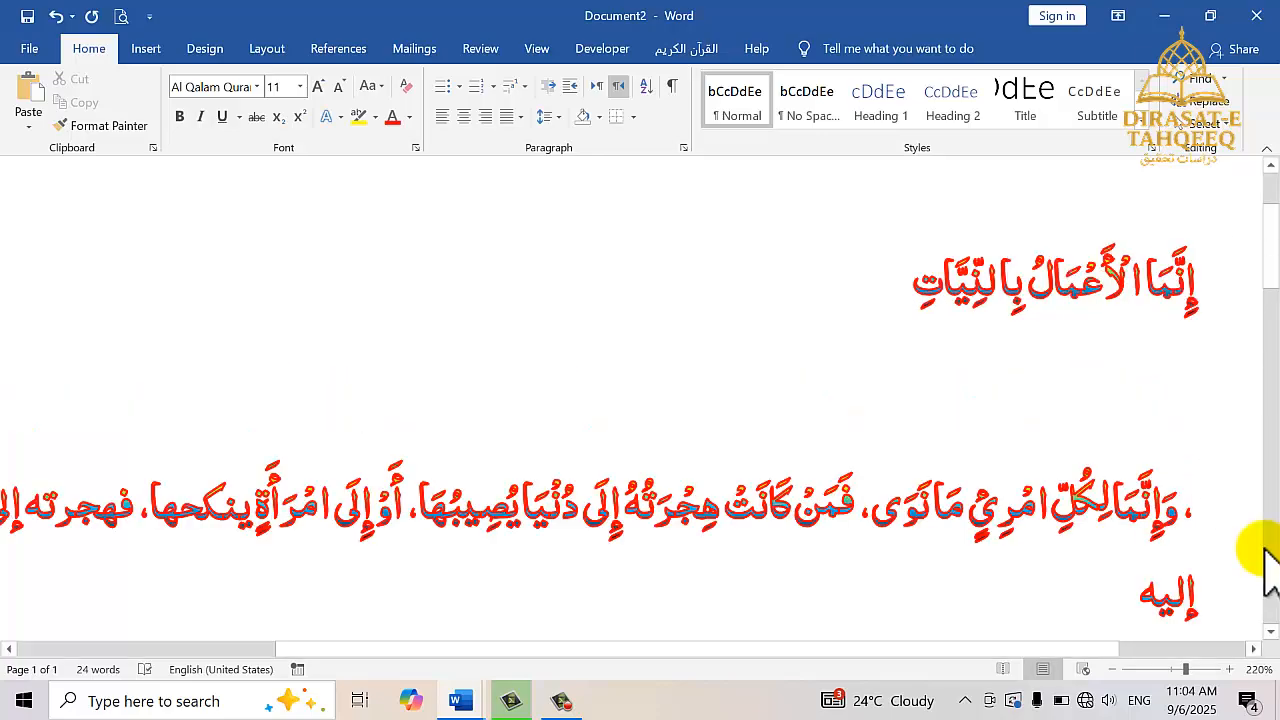
{"action": "left_click", "coordinate": [1229, 669]}
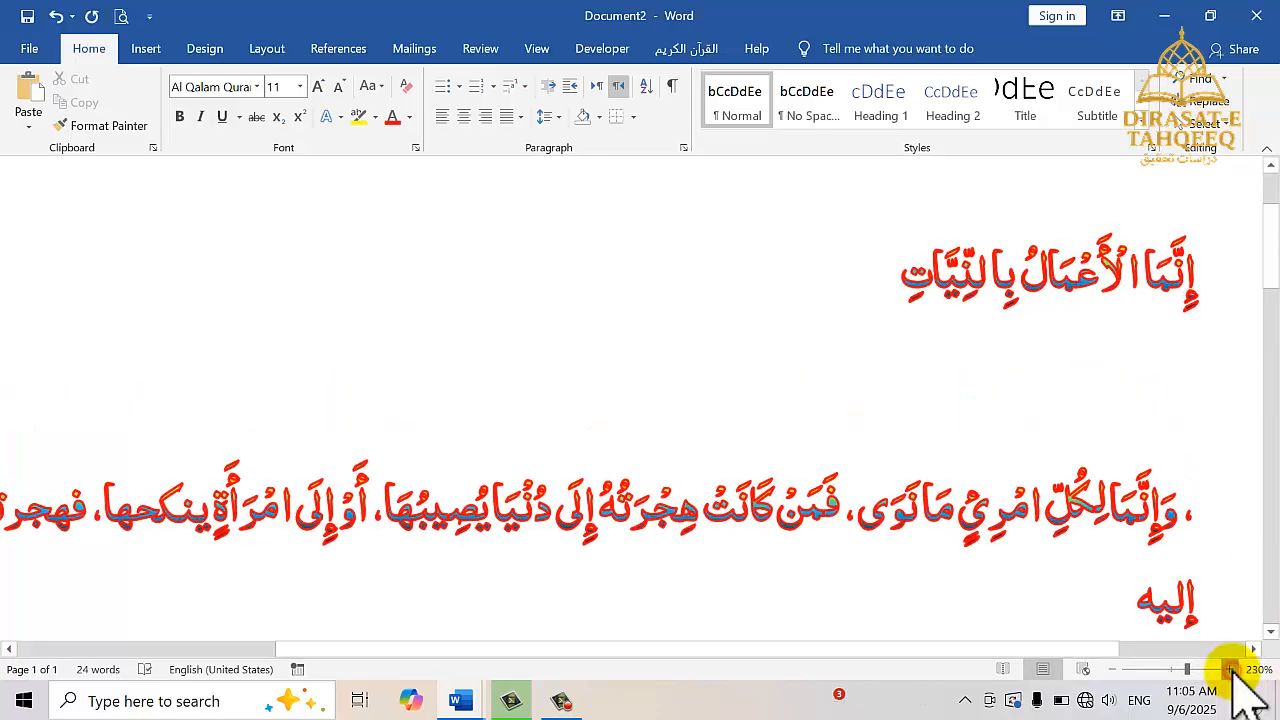
{"action": "left_click", "coordinate": [1229, 669]}
{"action": "left_click", "coordinate": [1229, 669]}
{"action": "left_click", "coordinate": [1229, 669]}
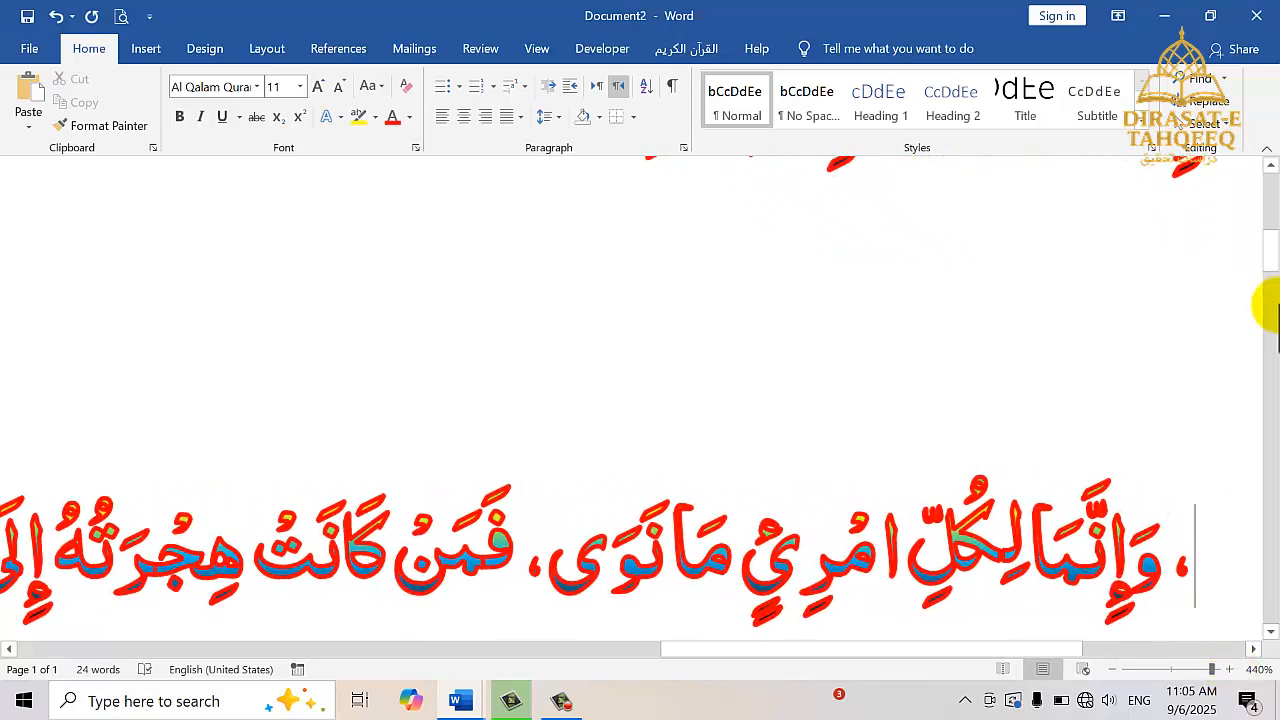
Zoom in to 500% on the separated first Arabic phrase and apply an orange preset gradient to its text fill
{"action": "mouse_move", "coordinate": [1270, 245]}
{"action": "left_mouse_down"}
{"action": "mouse_move", "coordinate": [1266, 214]}
{"action": "mouse_move", "coordinate": [1266, 243]}
{"action": "left_mouse_up"}
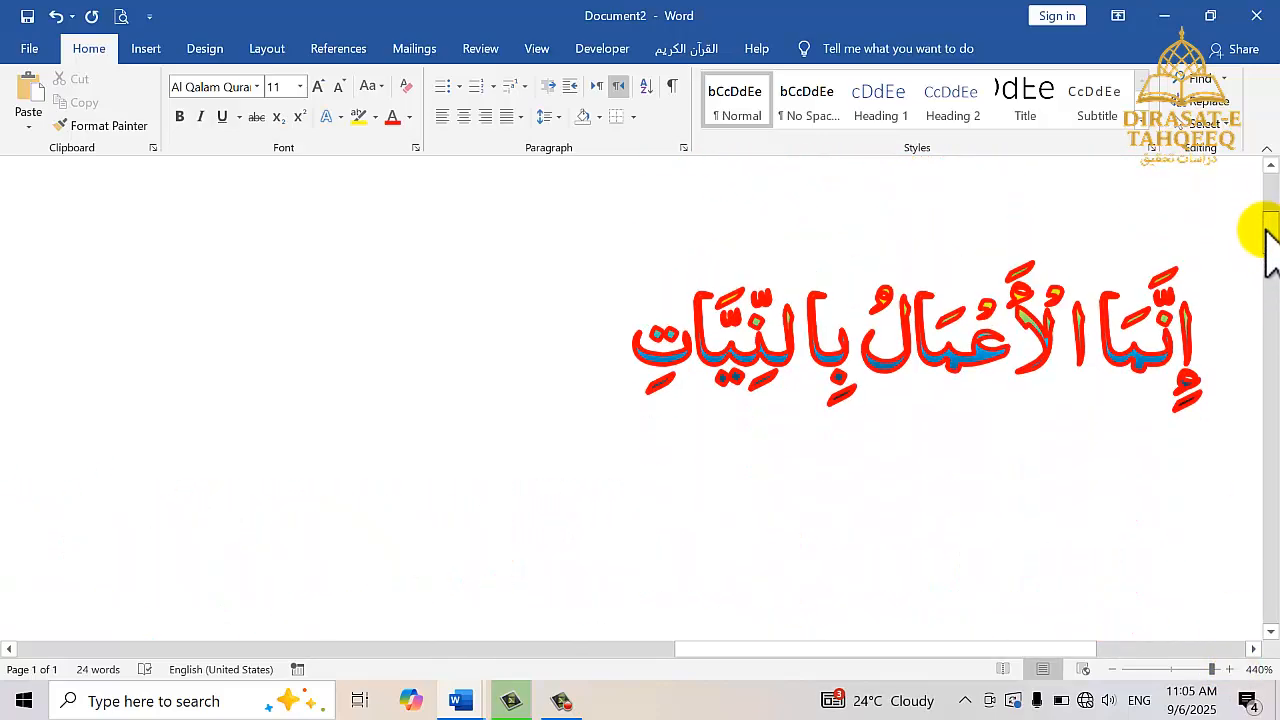
{"action": "left_click", "coordinate": [1229, 669]}
{"action": "left_click", "coordinate": [1229, 669]}
{"action": "left_click", "coordinate": [1229, 669]}
{"action": "left_click", "coordinate": [1229, 669]}
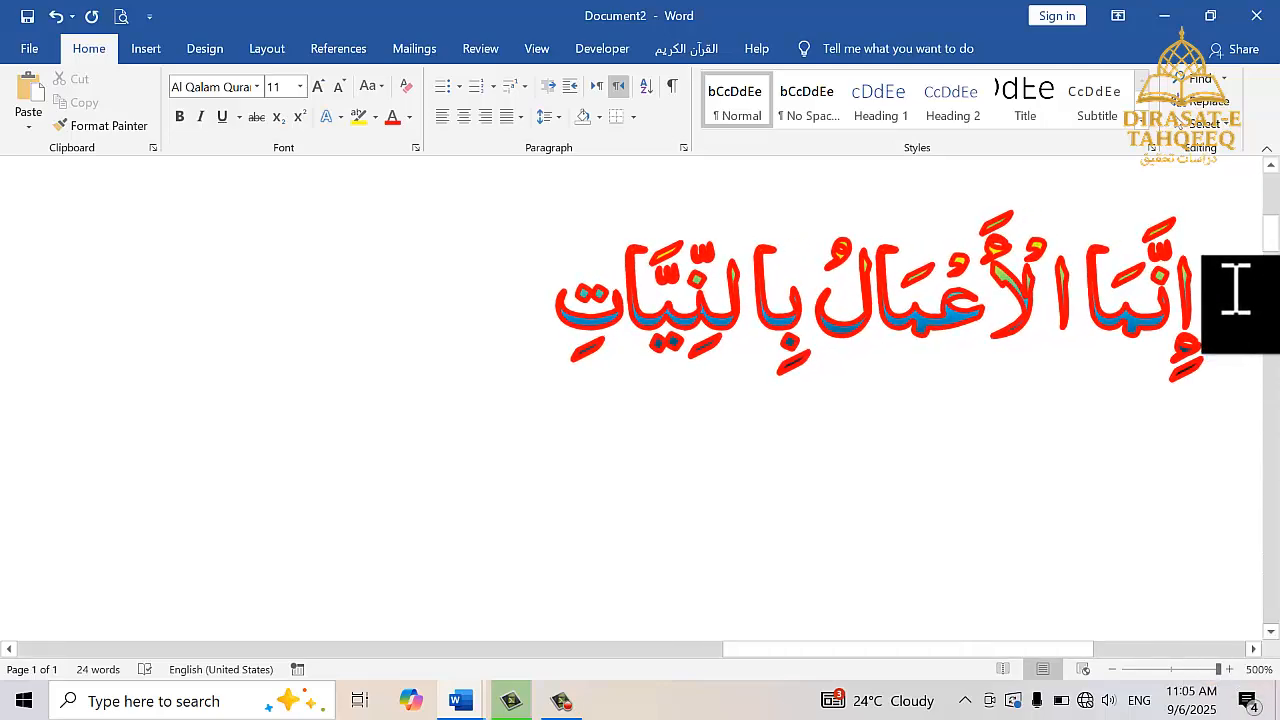
{"action": "left_click_drag", "start_coordinate": [1236, 290], "coordinate": [575, 295]}
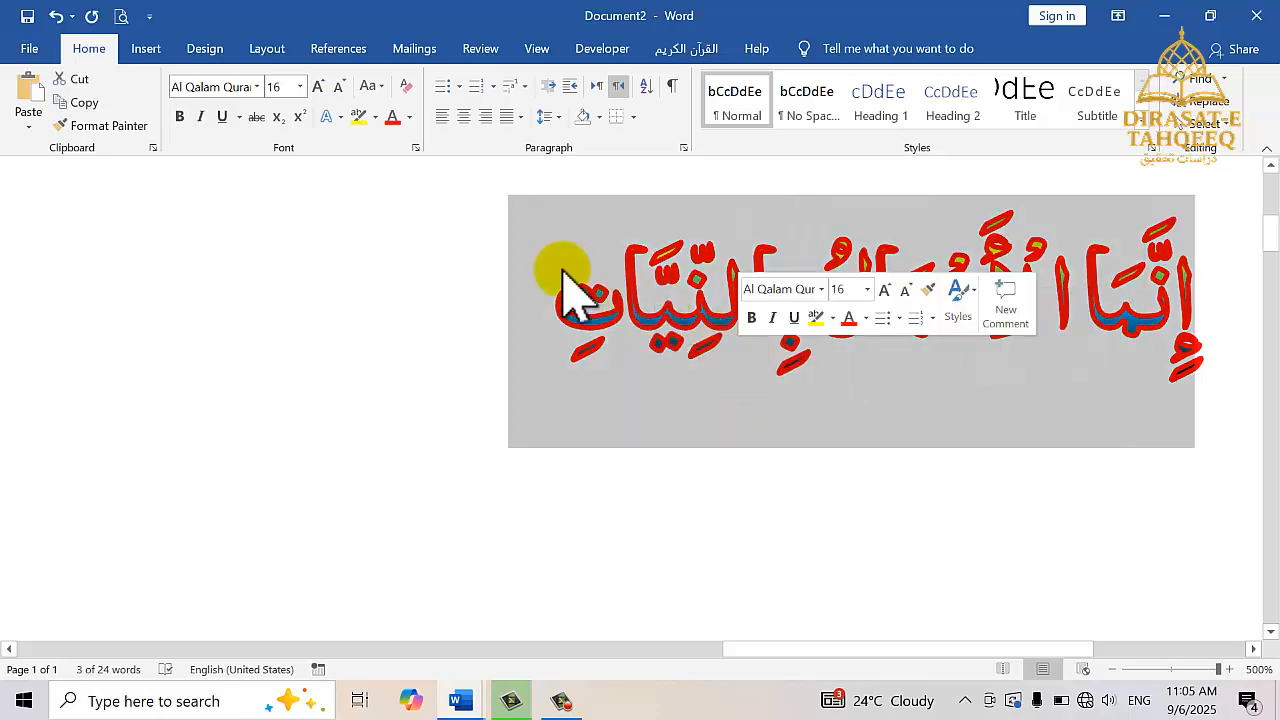
{"action": "left_click", "coordinate": [415, 148]}
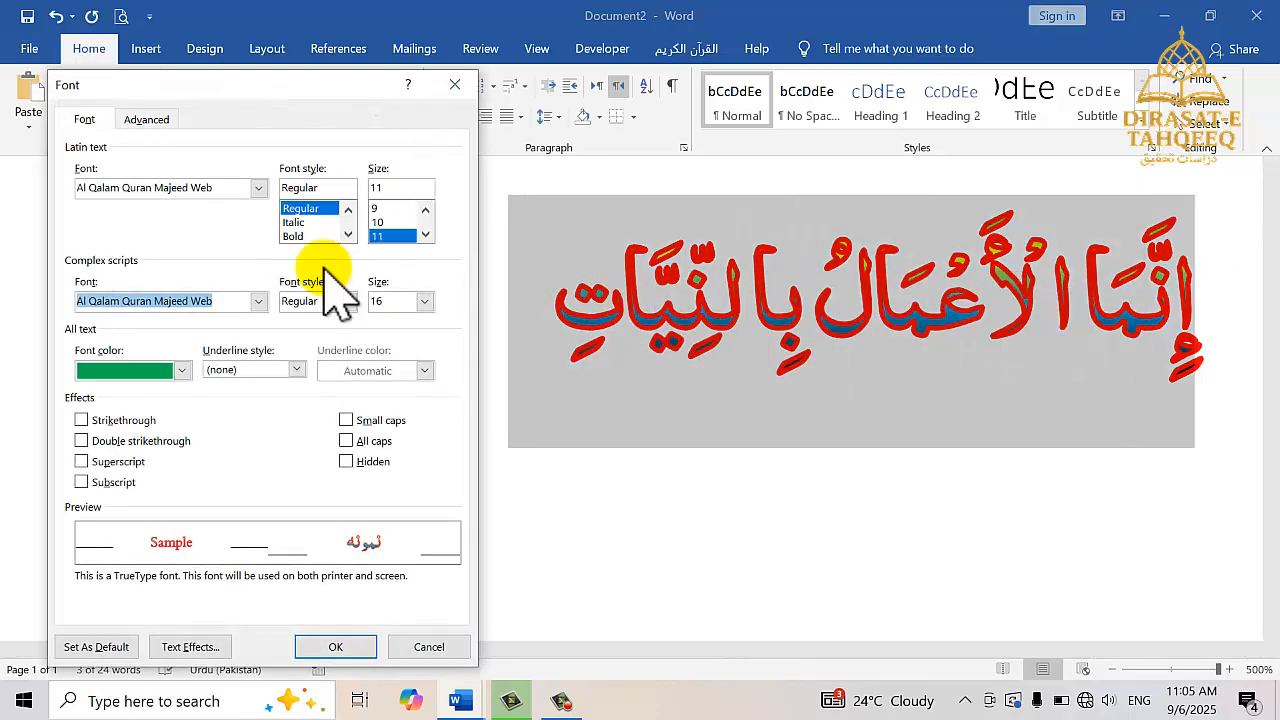
{"action": "left_click", "coordinate": [190, 647]}
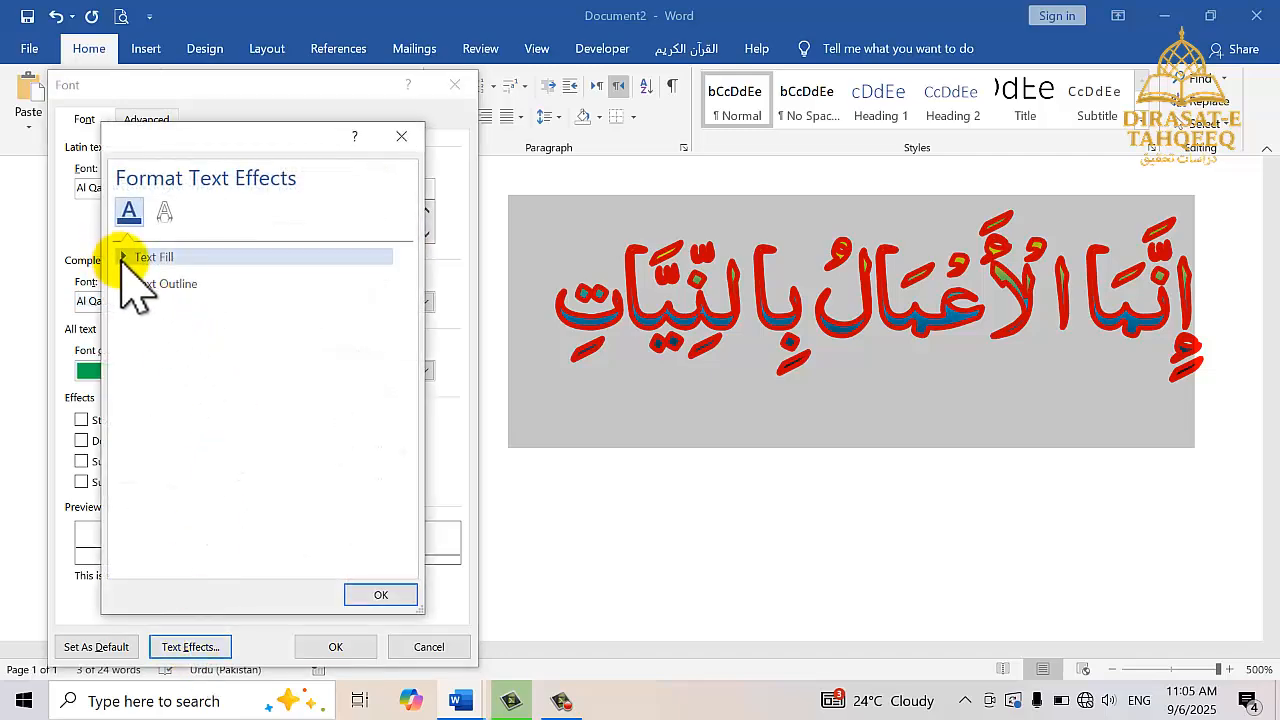
{"action": "left_click", "coordinate": [125, 258]}
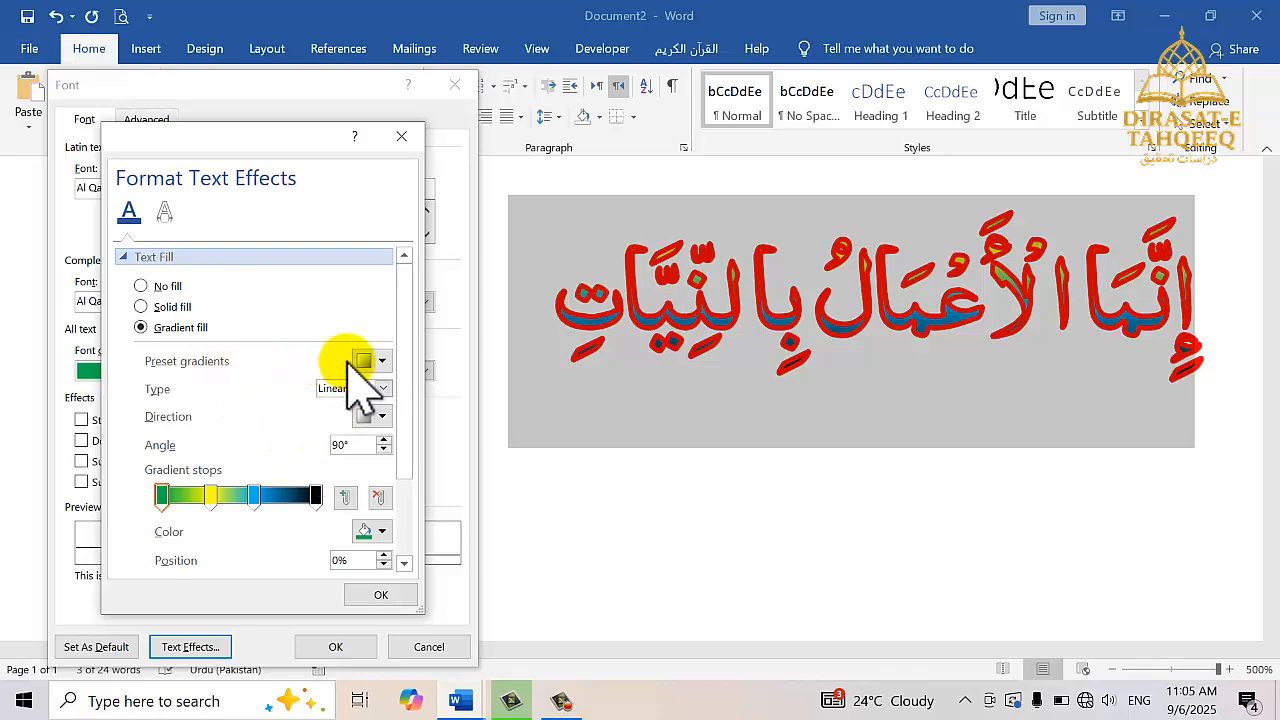
{"action": "left_click", "coordinate": [381, 361]}
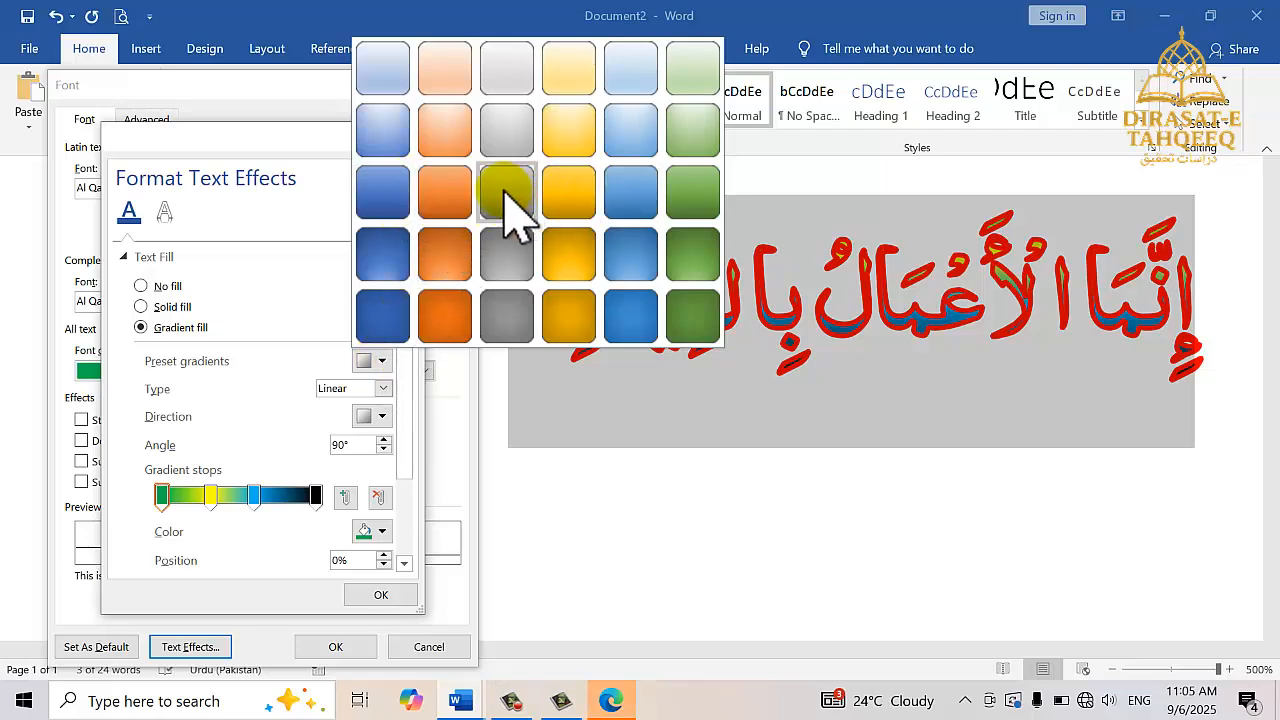
{"action": "left_click", "coordinate": [452, 198]}
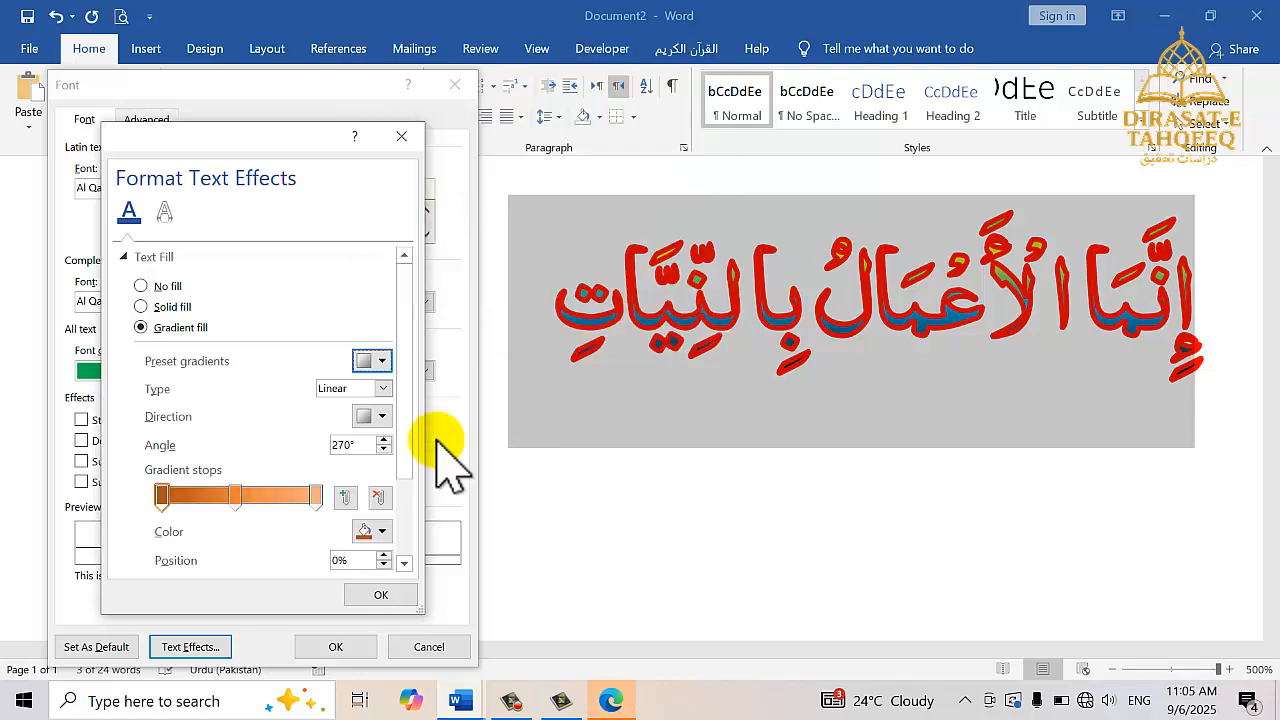
{"action": "left_click", "coordinate": [378, 596]}
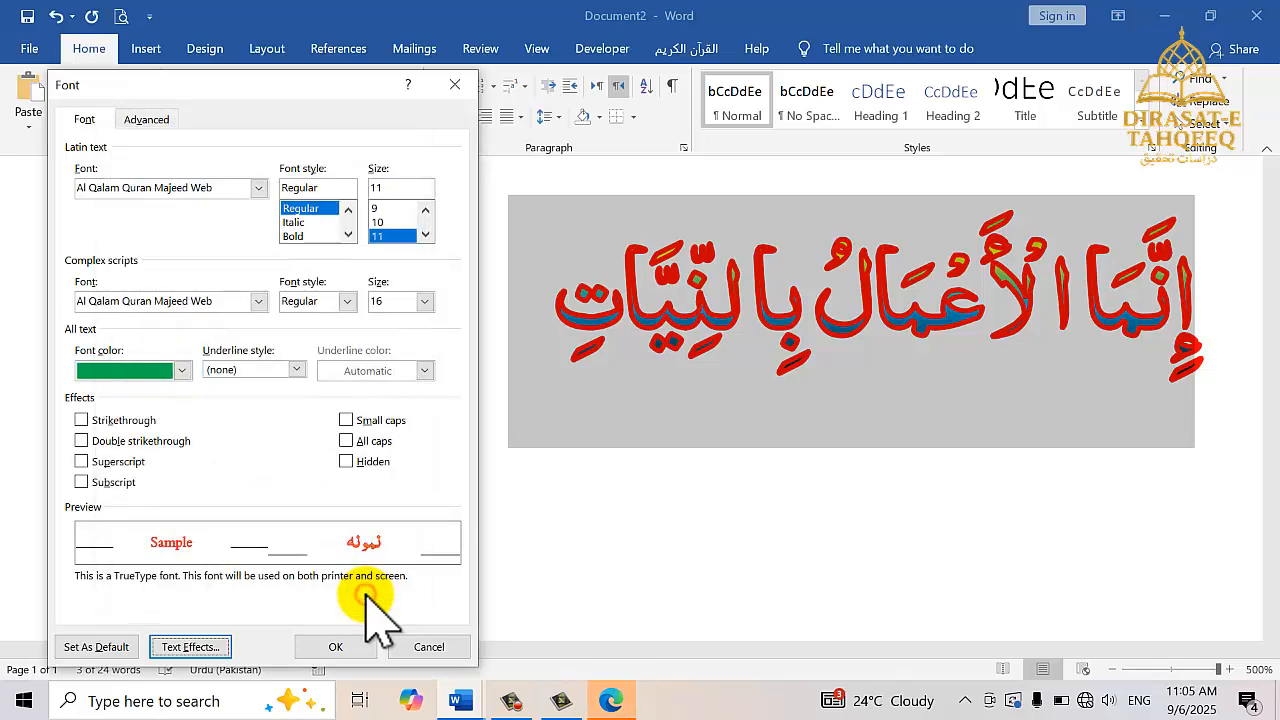
{"action": "left_click", "coordinate": [335, 647]}
{"action": "left_click", "coordinate": [838, 352]}
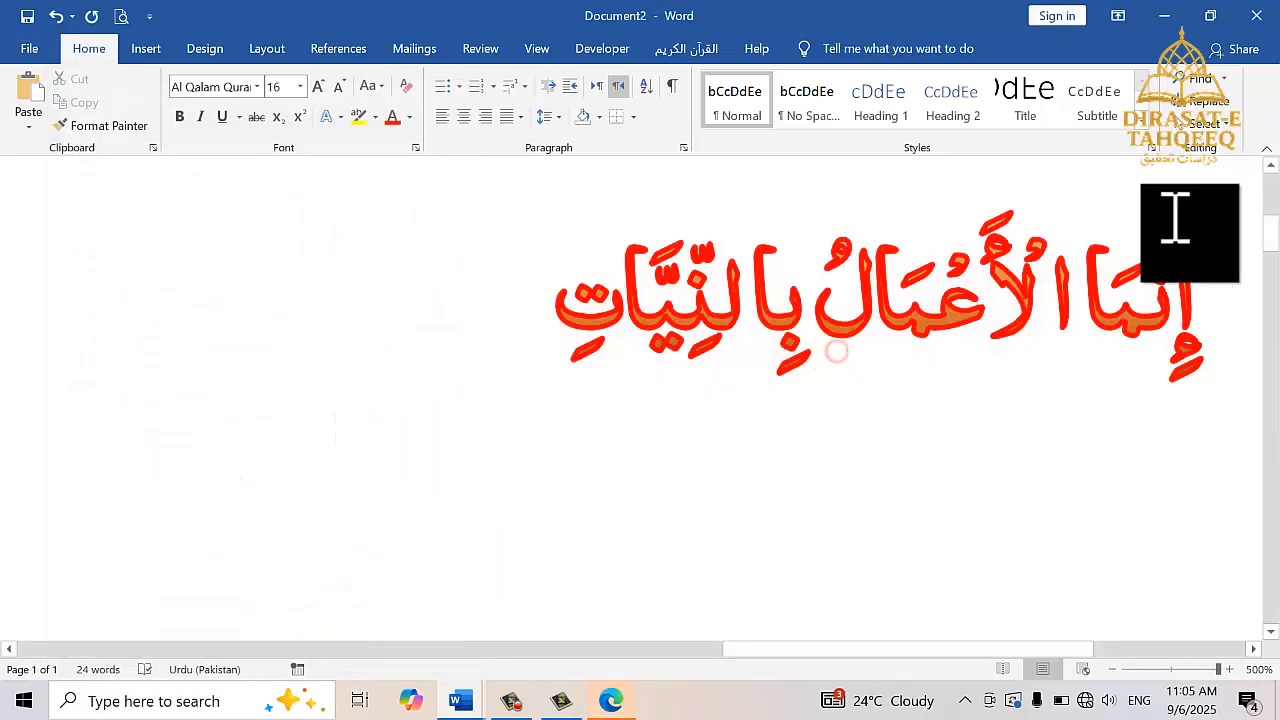
Reselect the first phrase, leave its Font settings without changes and undo the orange preset gradient
{"action": "mouse_move", "coordinate": [1208, 258]}
{"action": "left_mouse_down"}
{"action": "mouse_move", "coordinate": [960, 282]}
{"action": "mouse_move", "coordinate": [686, 251]}
{"action": "left_mouse_up"}
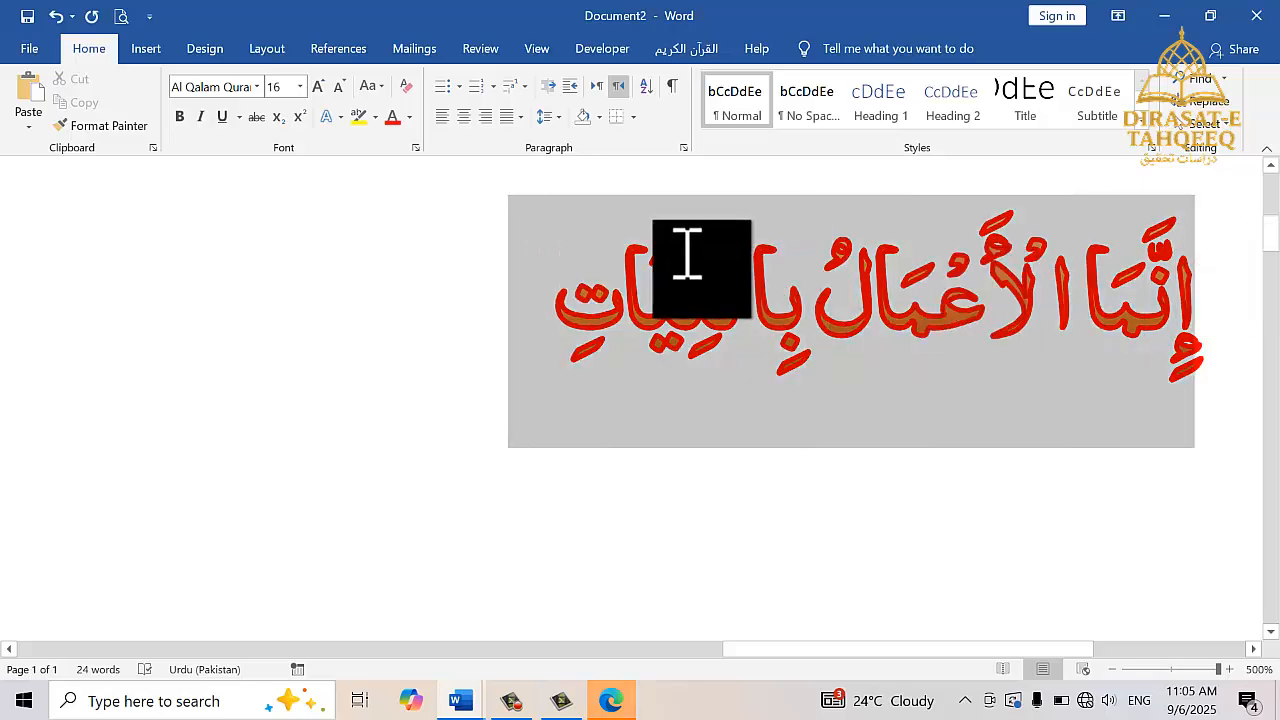
{"action": "left_click", "coordinate": [415, 148]}
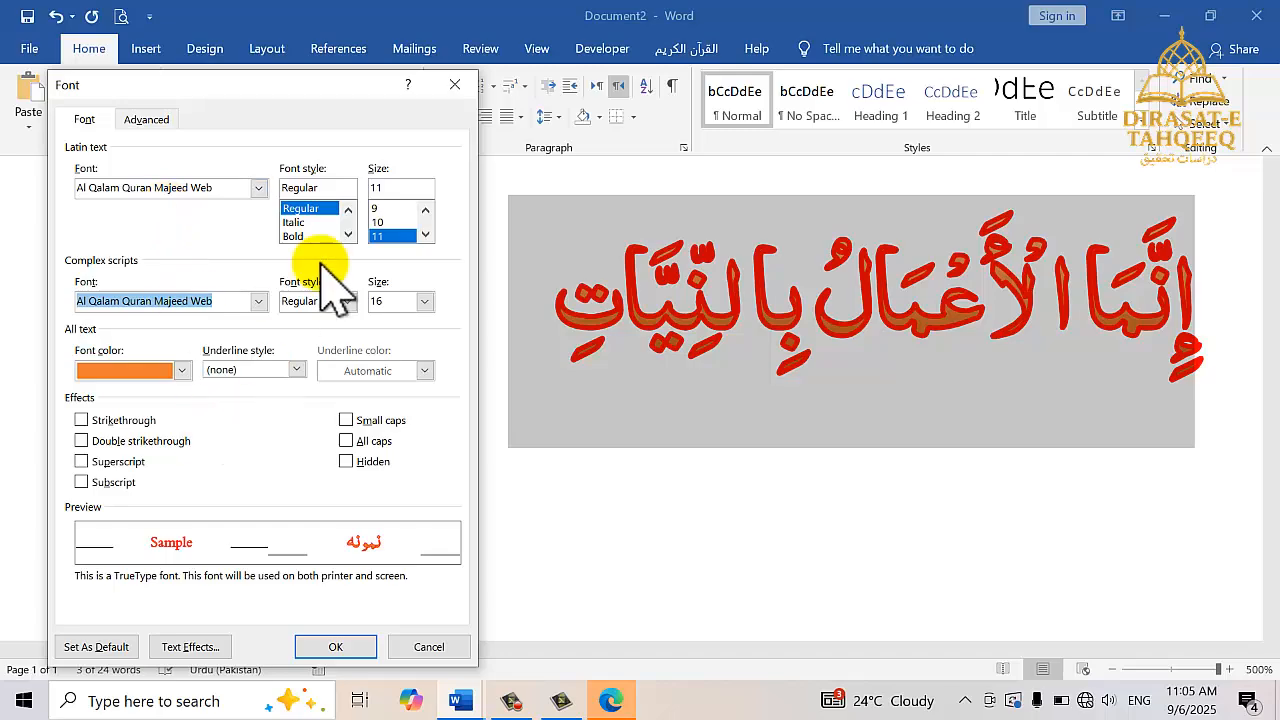
{"action": "left_click", "coordinate": [428, 647]}
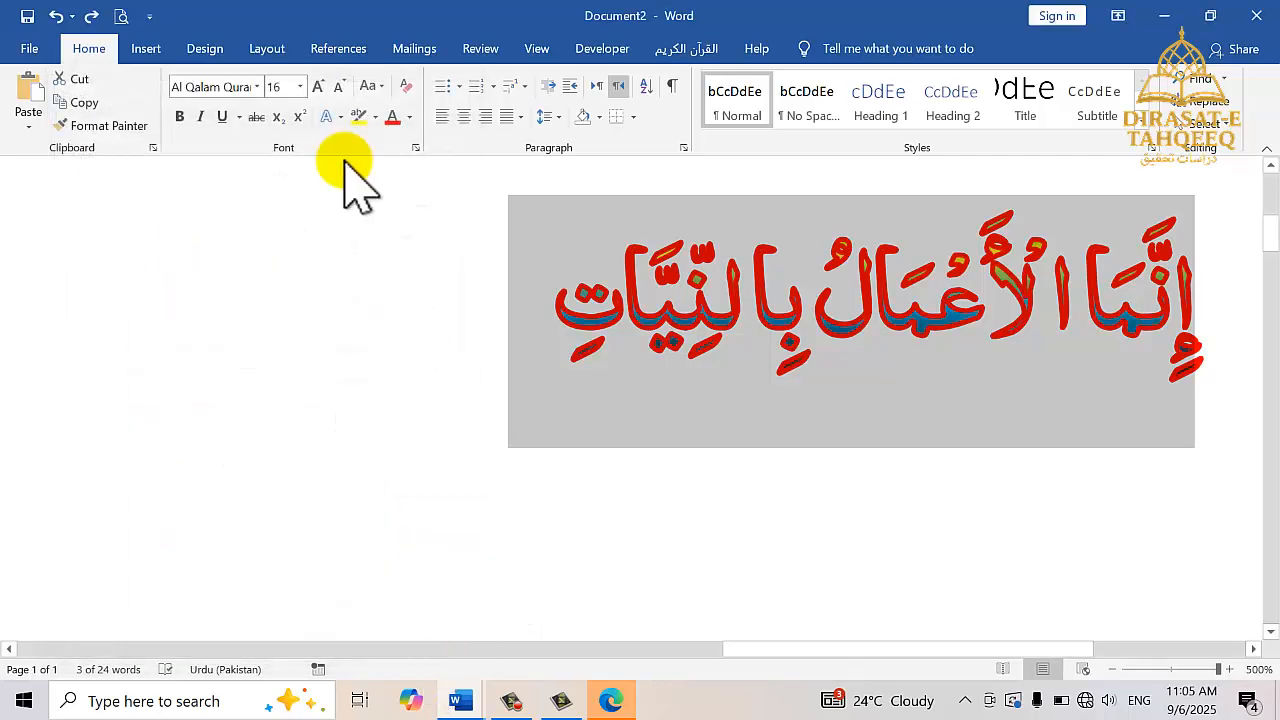
Open the first phrase's gradient fill settings, look at the Radial type's directions and return the type to Linear
{"action": "left_click", "coordinate": [416, 146]}
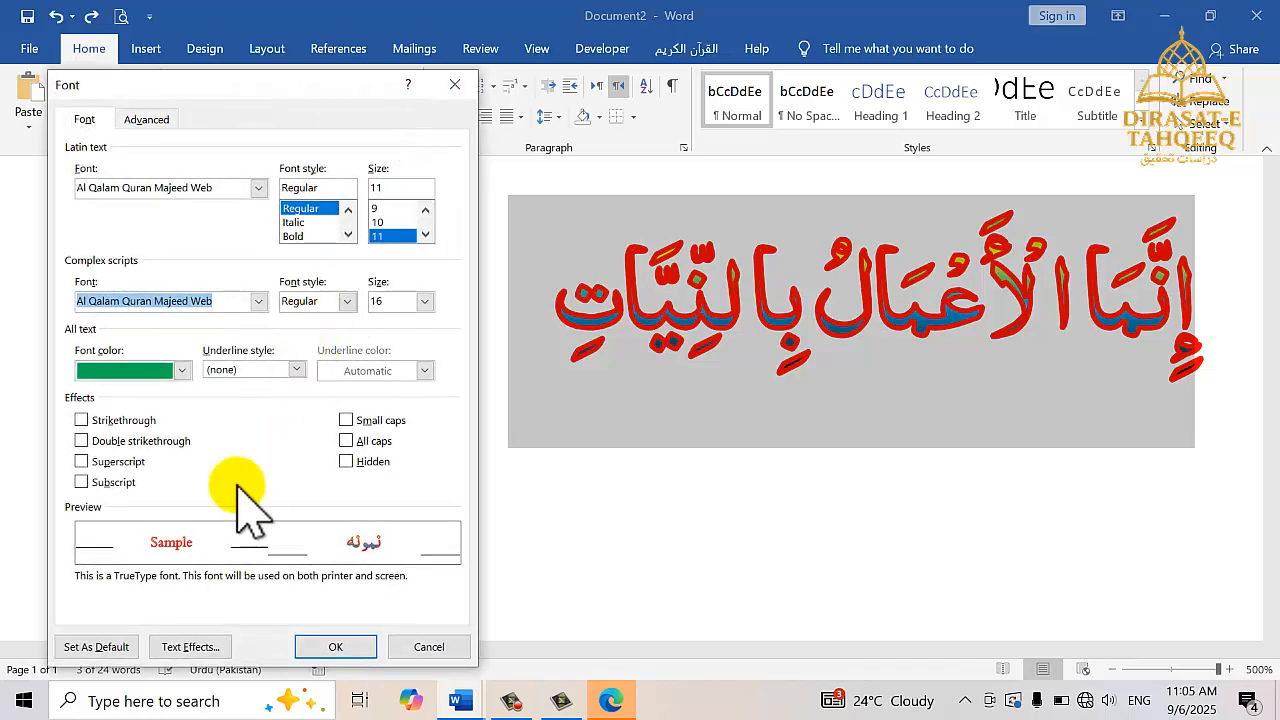
{"action": "left_click", "coordinate": [195, 647]}
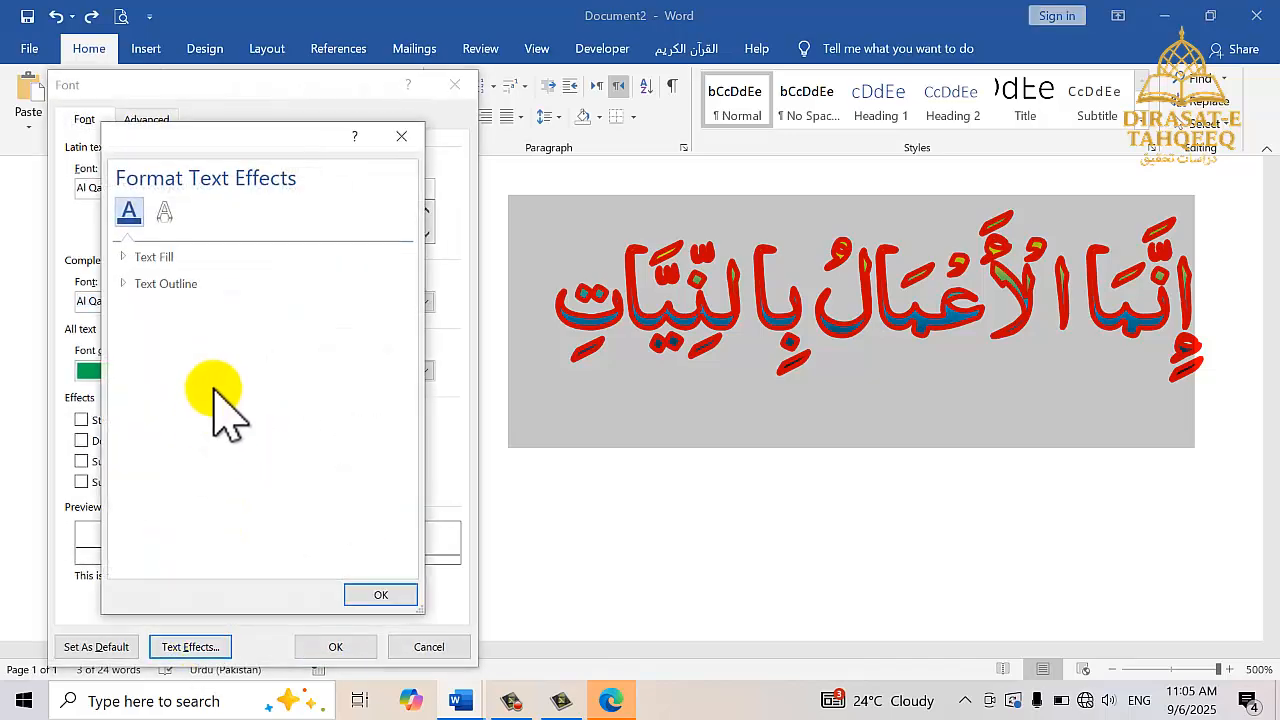
{"action": "left_click", "coordinate": [126, 258]}
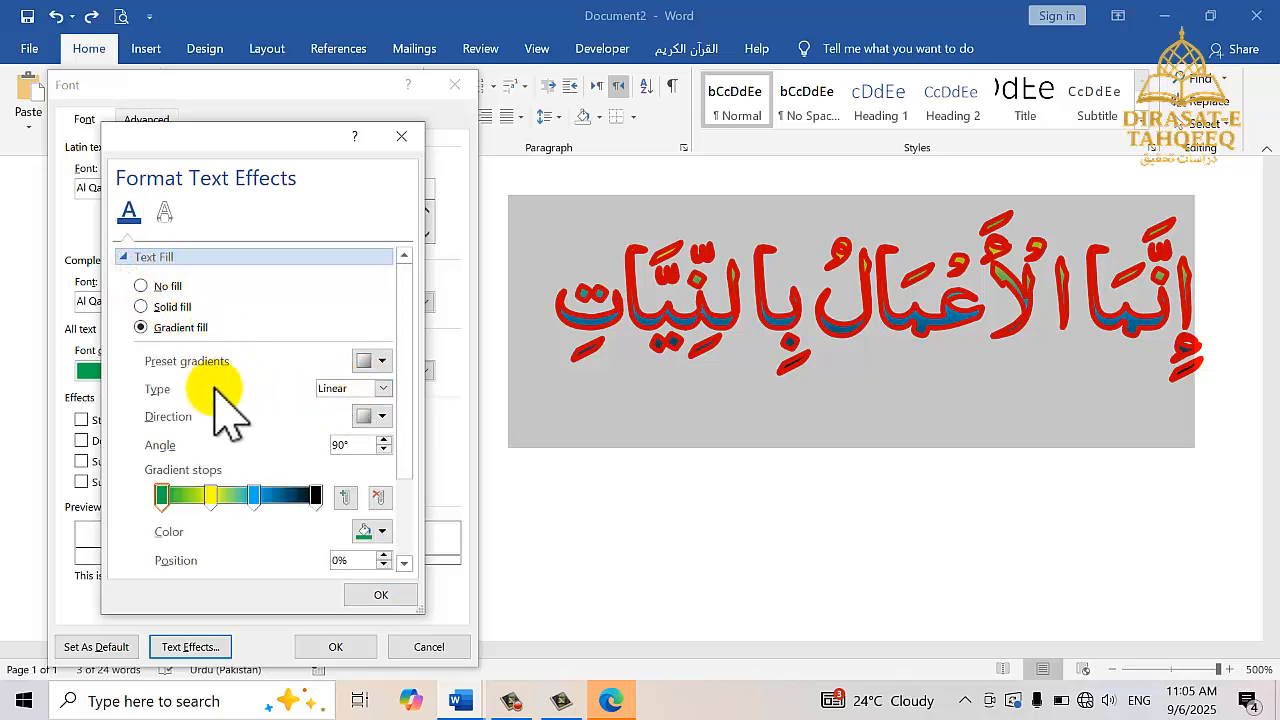
{"action": "left_click", "coordinate": [383, 389]}
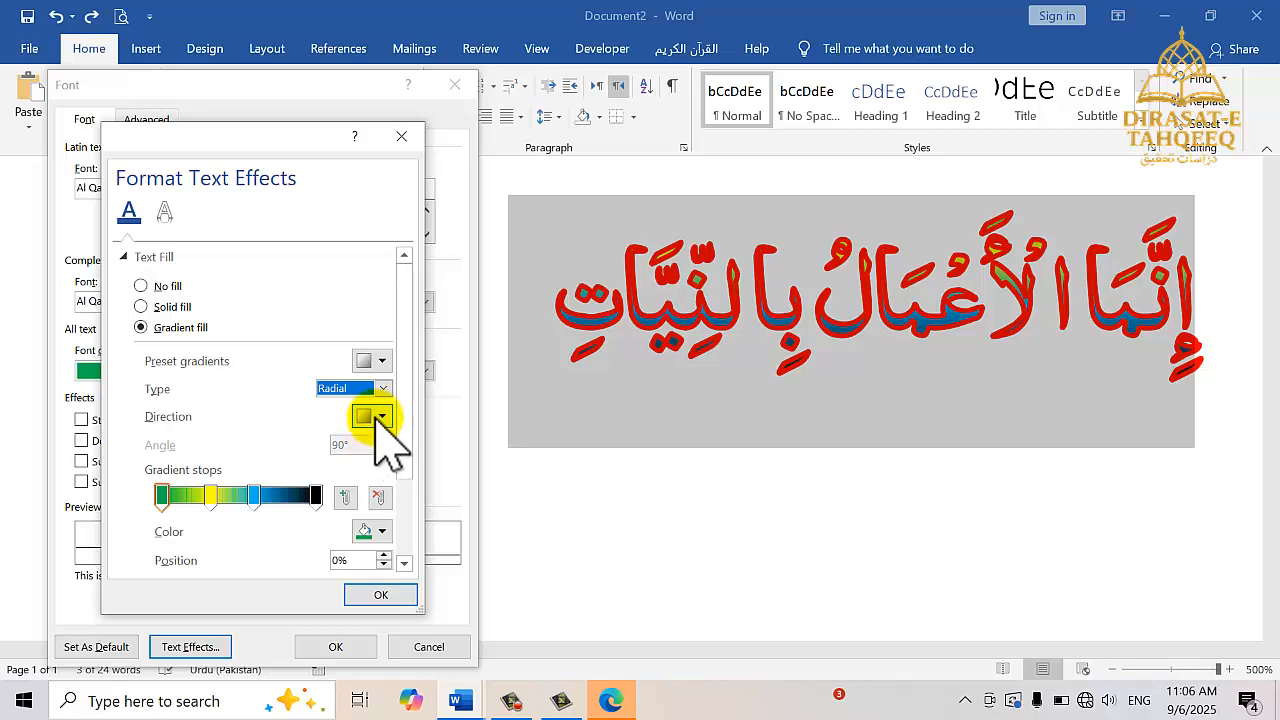
{"action": "left_click", "coordinate": [384, 417]}
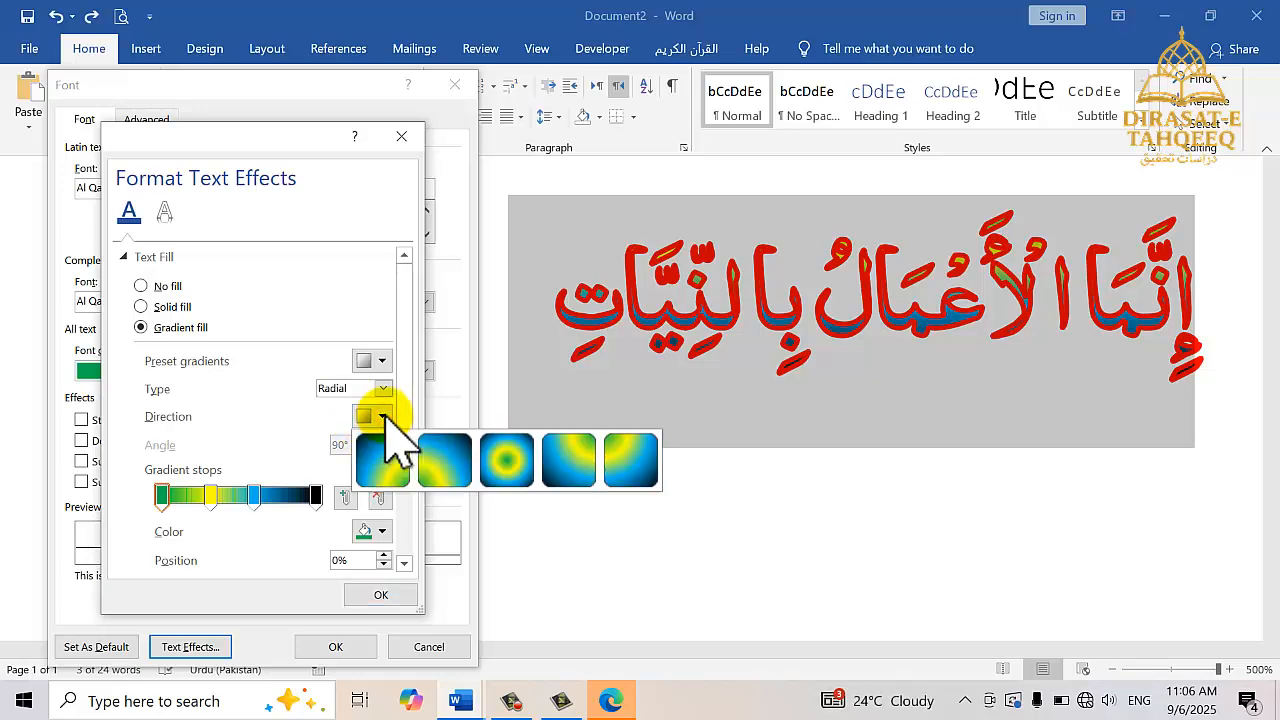
{"action": "left_click", "coordinate": [386, 417]}
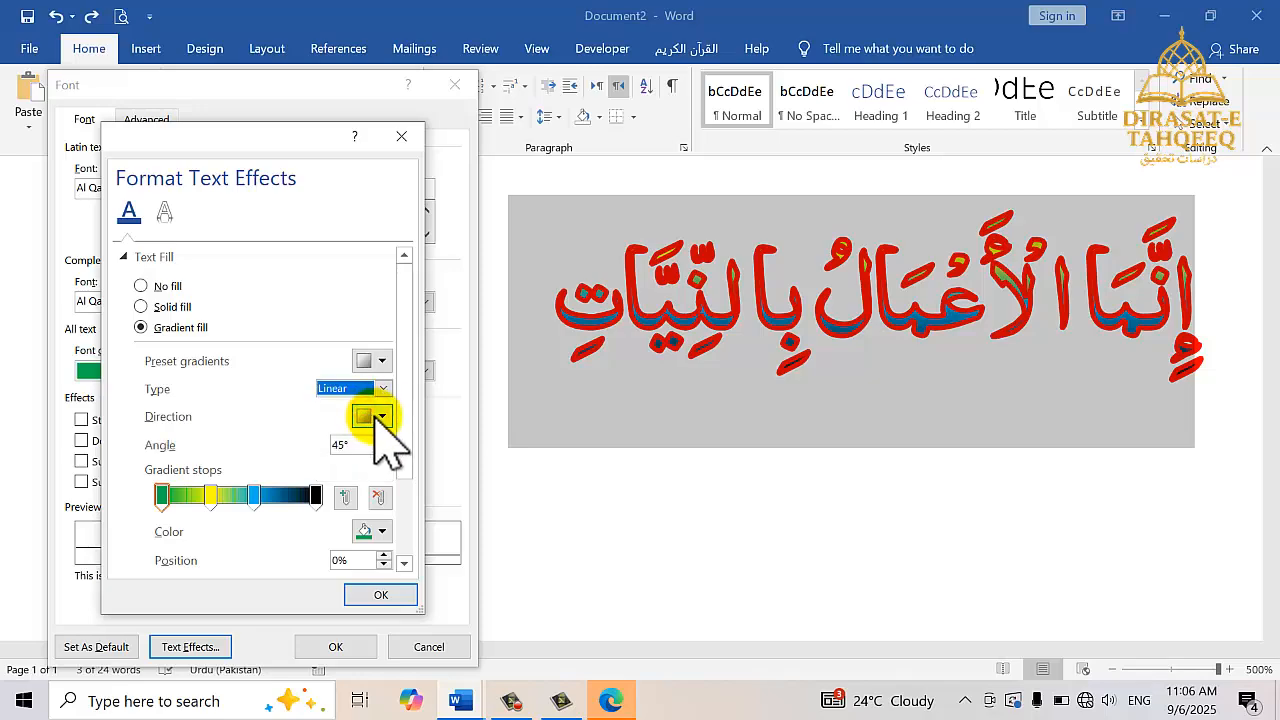
Set the linear gradient to the diagonal direction with a 315° angle and apply it to the first phrase
{"action": "left_click", "coordinate": [383, 417]}
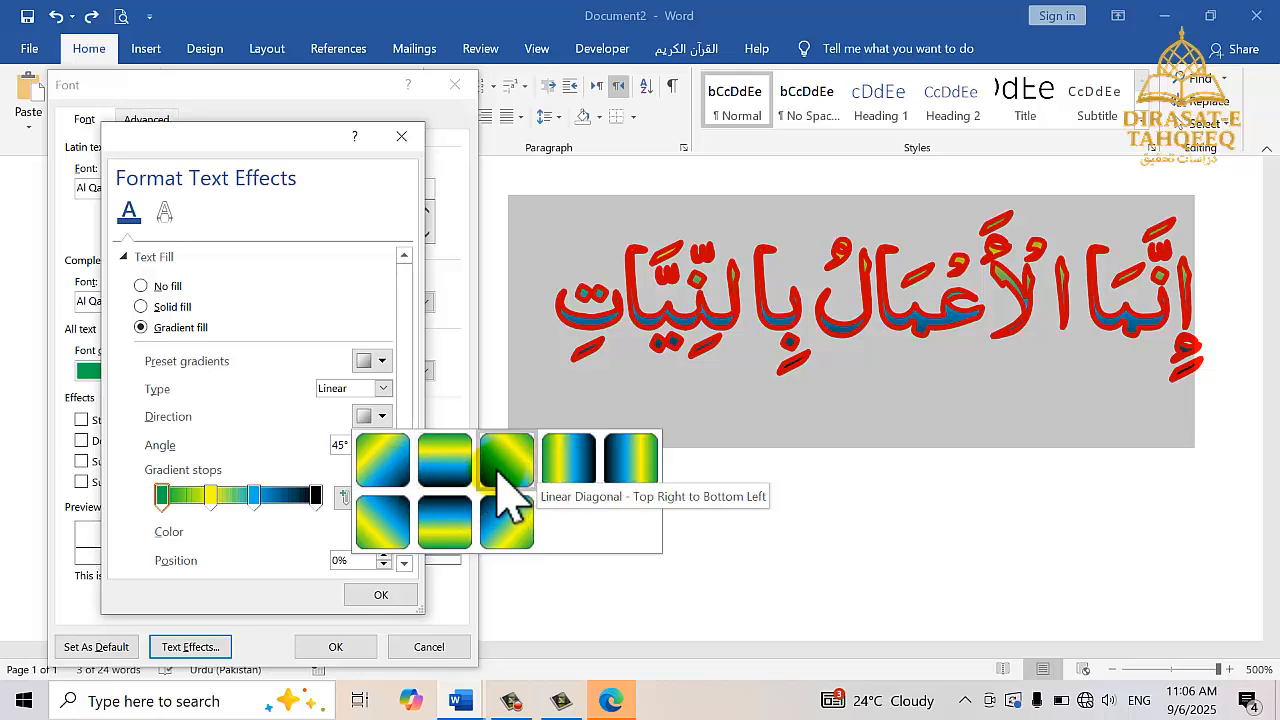
{"action": "left_click", "coordinate": [394, 532]}
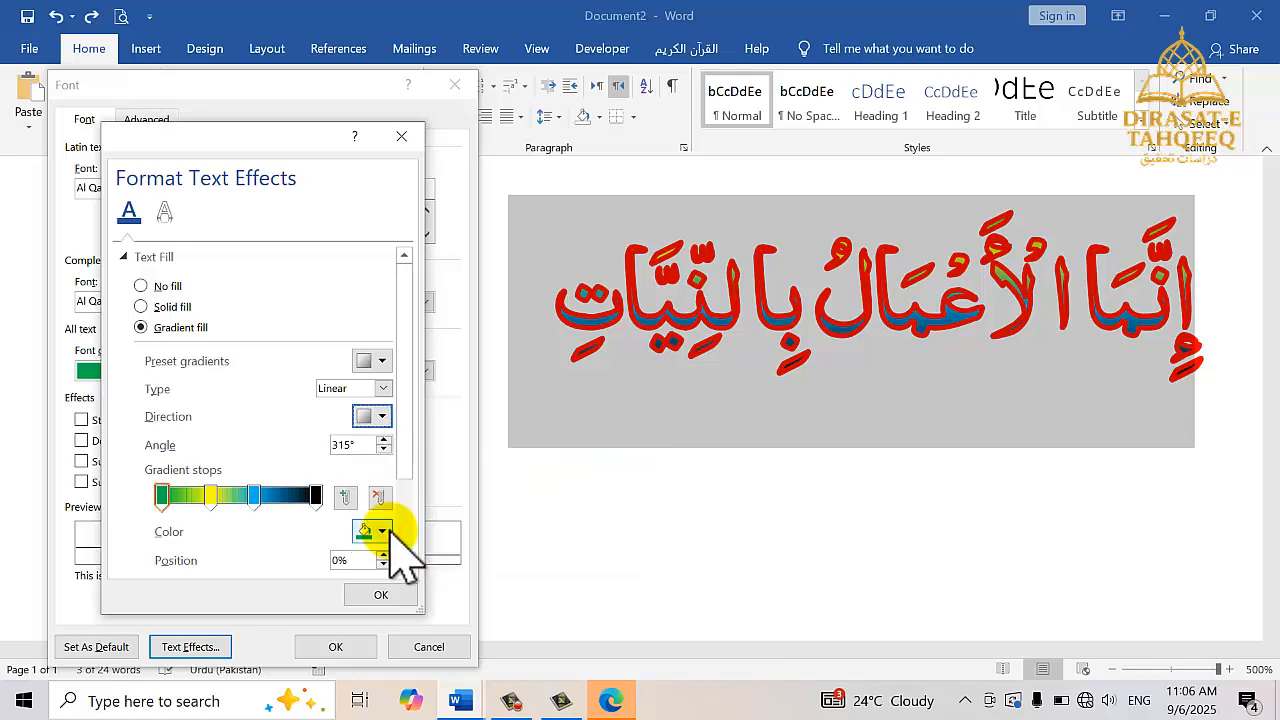
{"action": "left_click", "coordinate": [377, 595]}
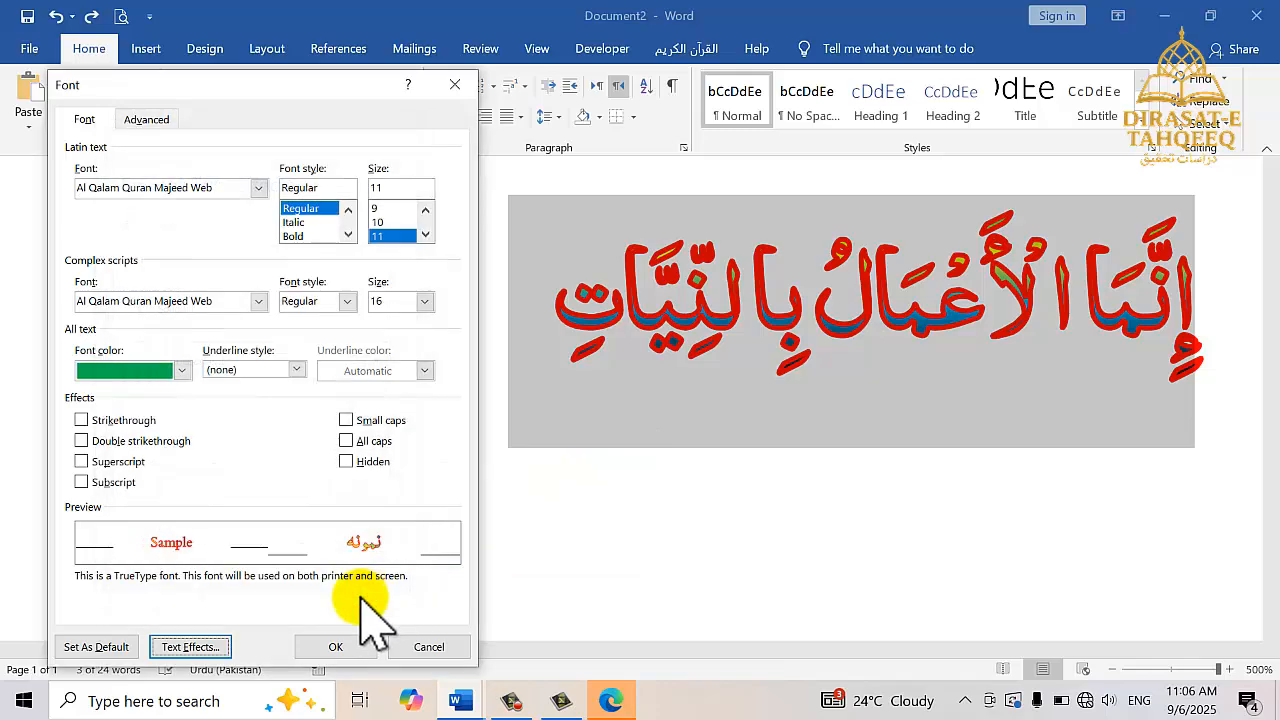
{"action": "left_click", "coordinate": [338, 647]}
{"action": "left_click", "coordinate": [730, 400]}
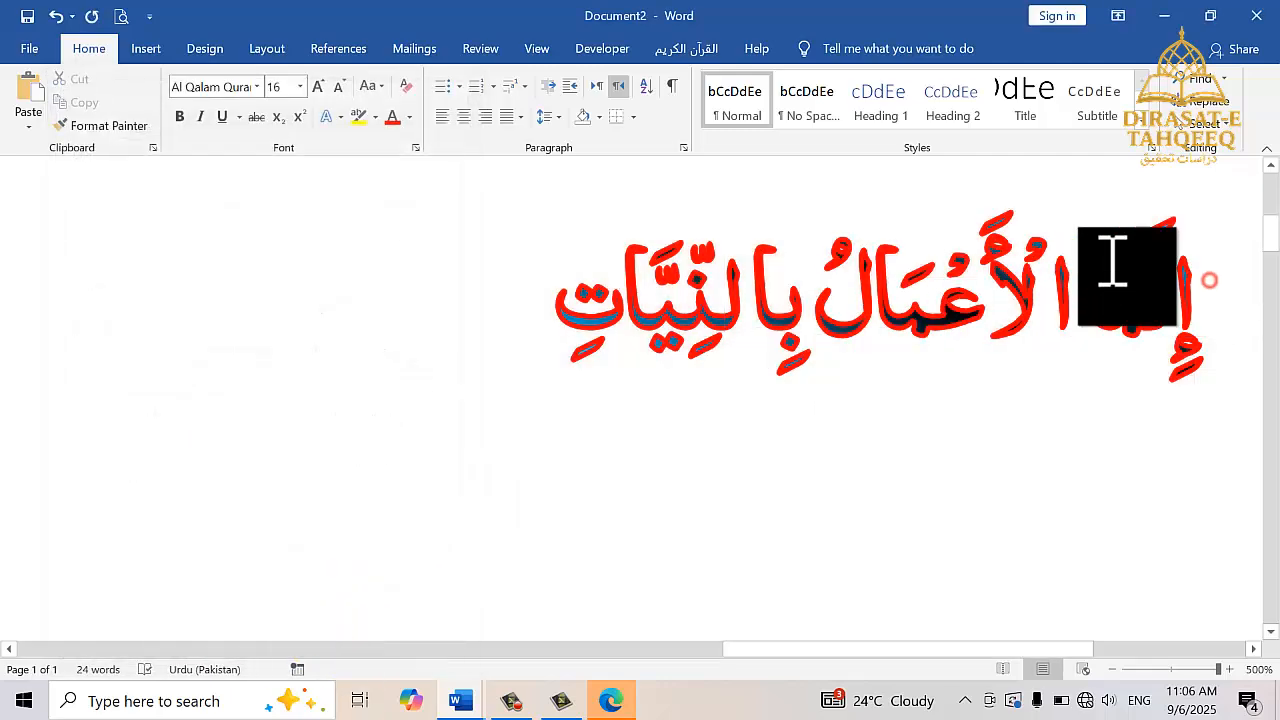
Reselect the first phrase and review its gradient fill type, angle and stops, leaving them without changes
{"action": "left_click_drag", "start_coordinate": [1123, 263], "coordinate": [925, 235]}
{"action": "left_click", "coordinate": [925, 235]}
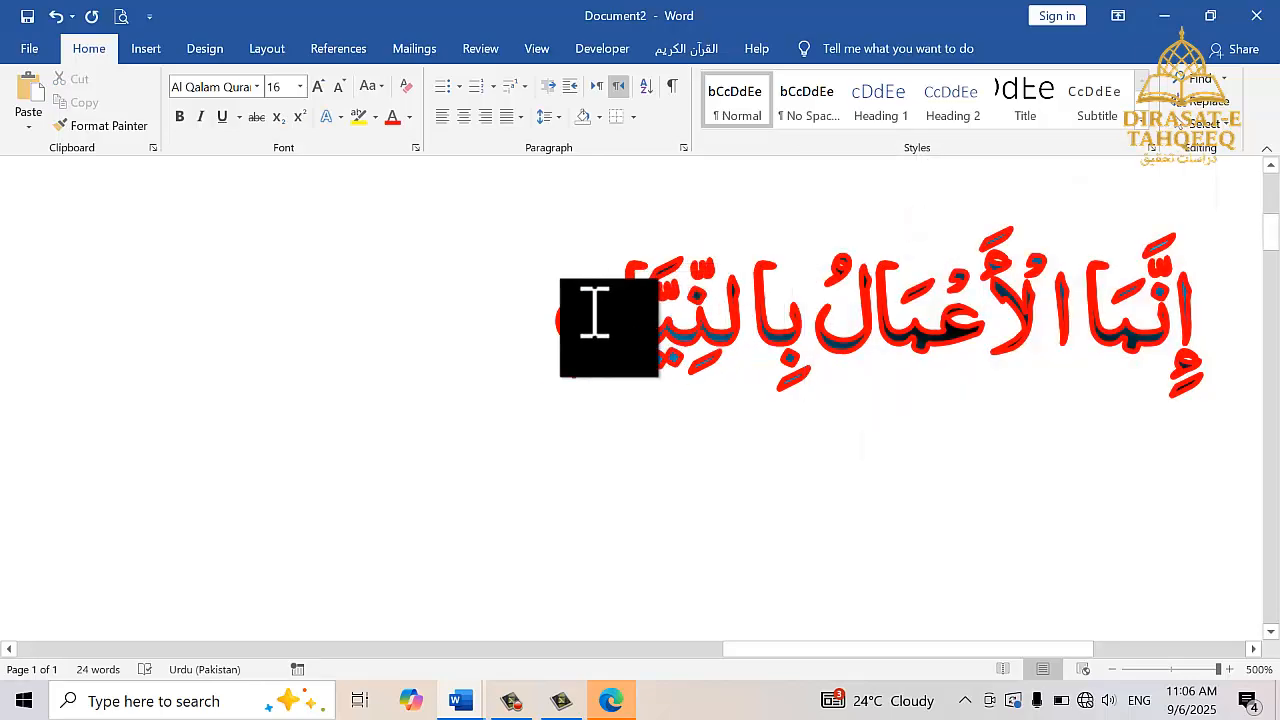
{"action": "left_click_drag", "start_coordinate": [565, 322], "coordinate": [1128, 297]}
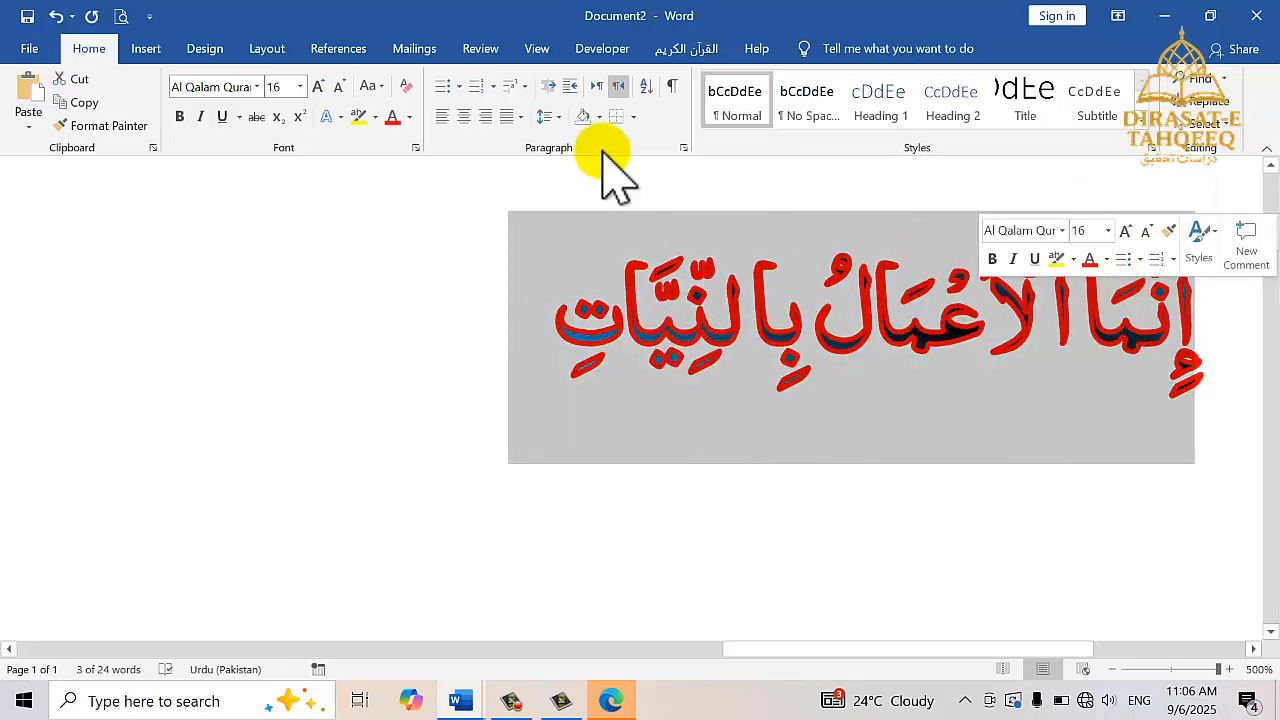
{"action": "left_click", "coordinate": [413, 147]}
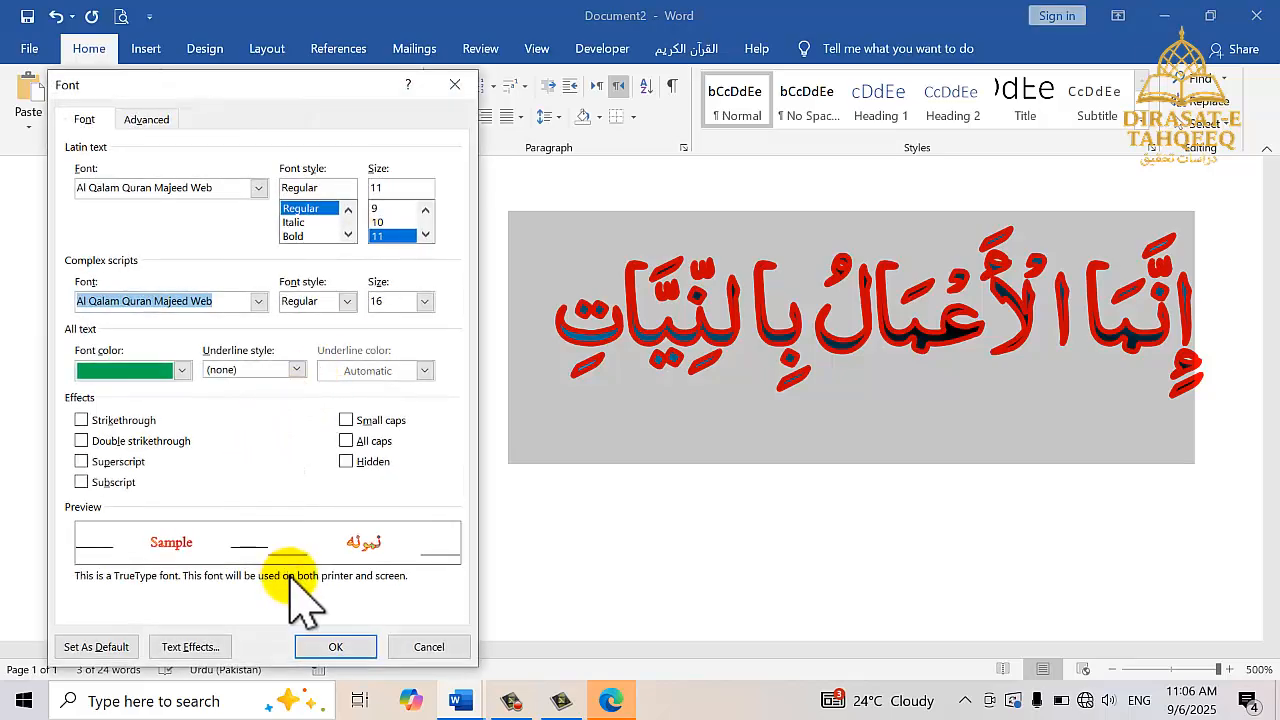
{"action": "left_click", "coordinate": [187, 647]}
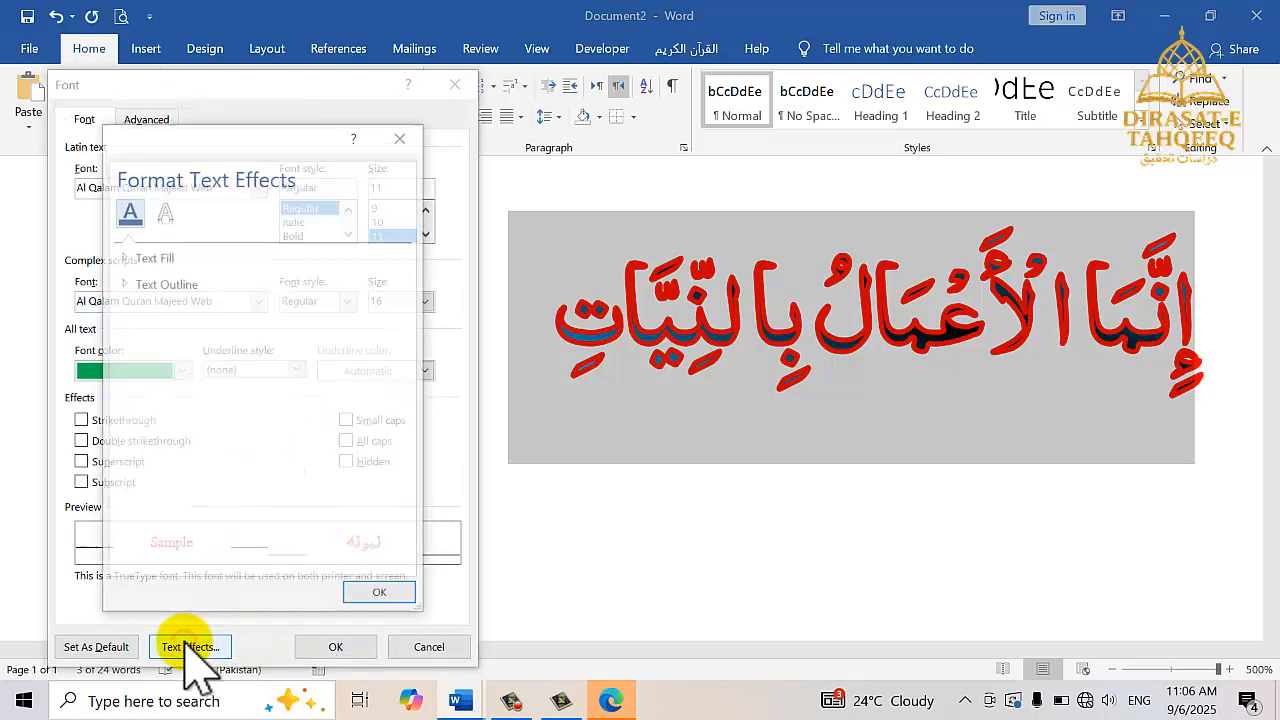
{"action": "left_click", "coordinate": [124, 257]}
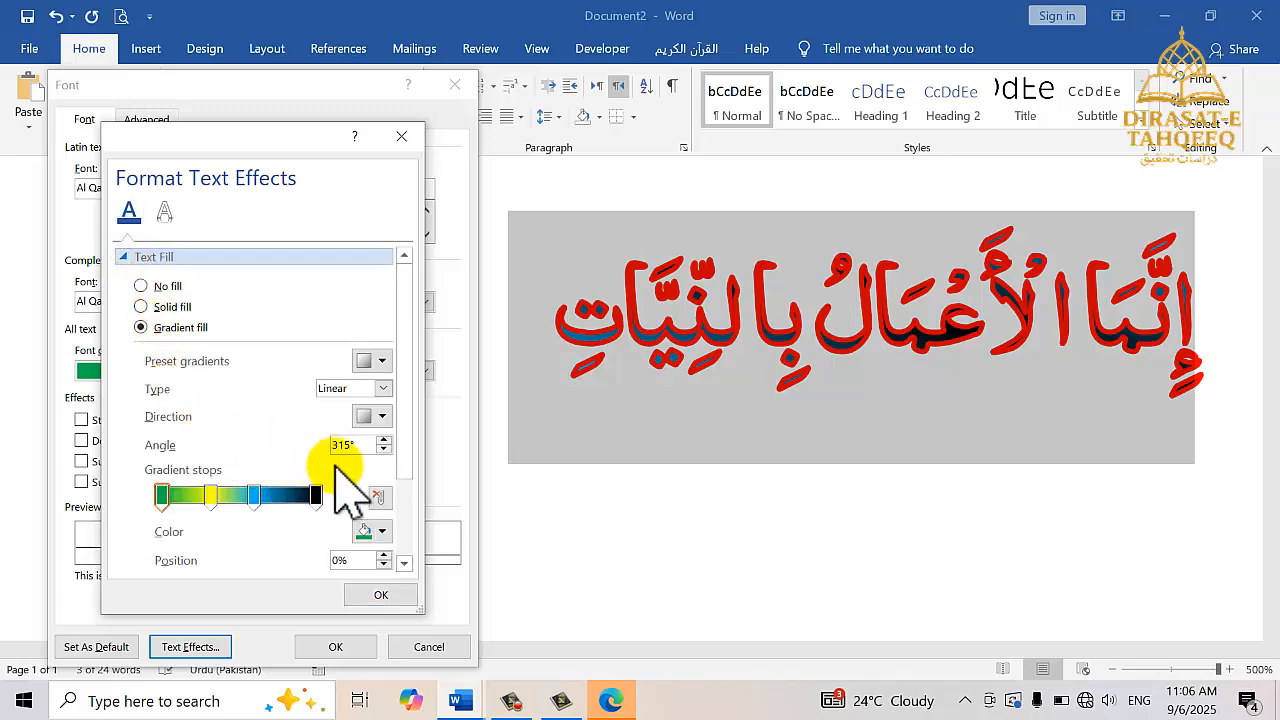
{"action": "left_click", "coordinate": [403, 136]}
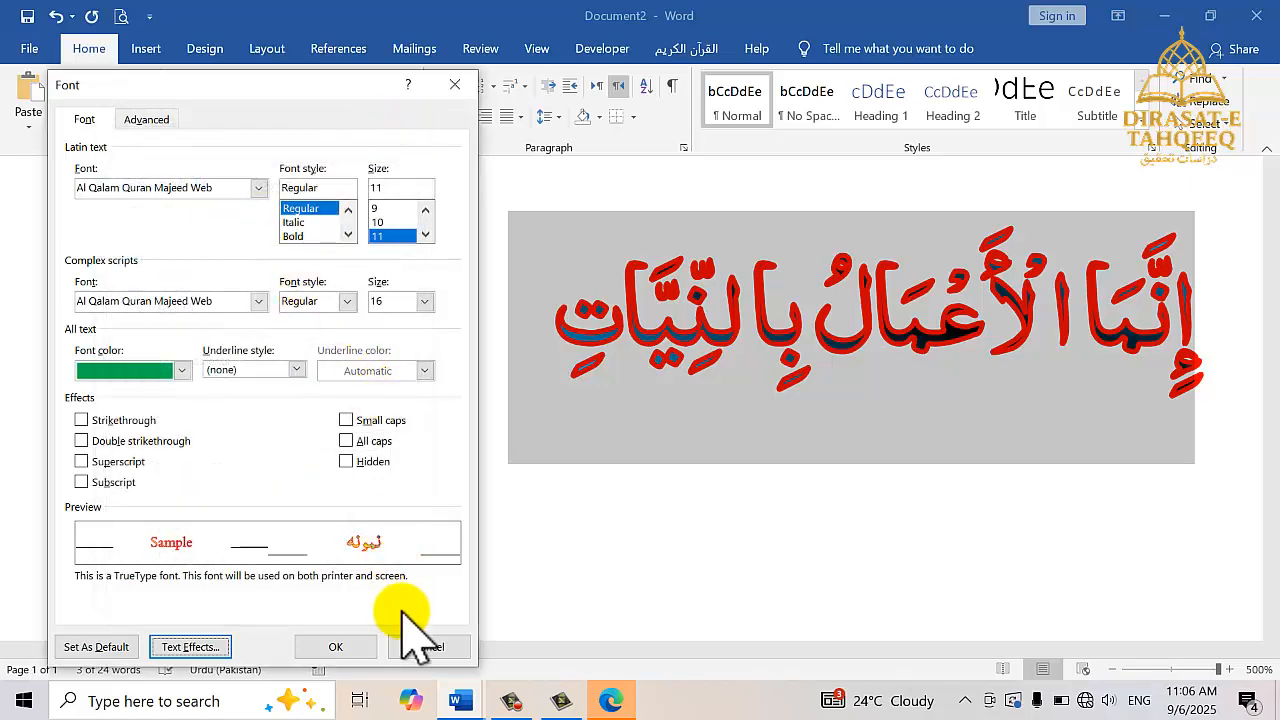
{"action": "left_click", "coordinate": [427, 648]}
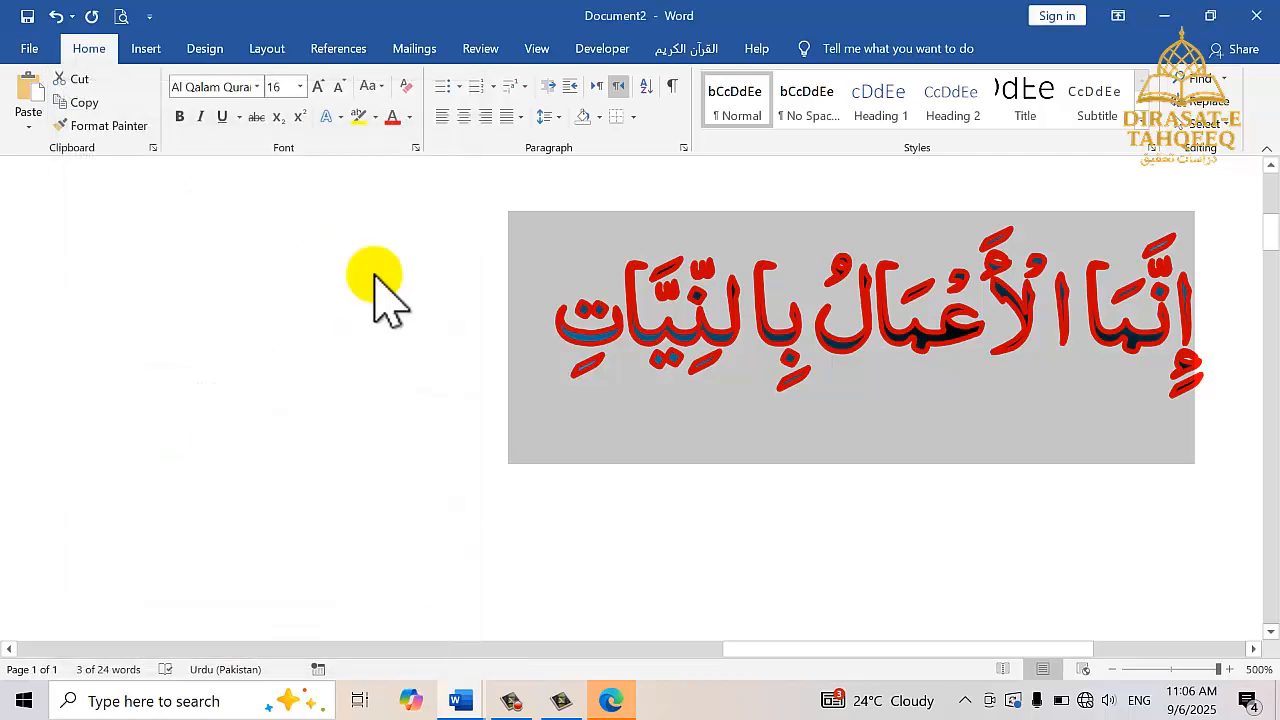
Open the first phrase's text outline settings and examine the line options, from color and width down to the arrow settings
{"action": "left_click", "coordinate": [412, 150]}
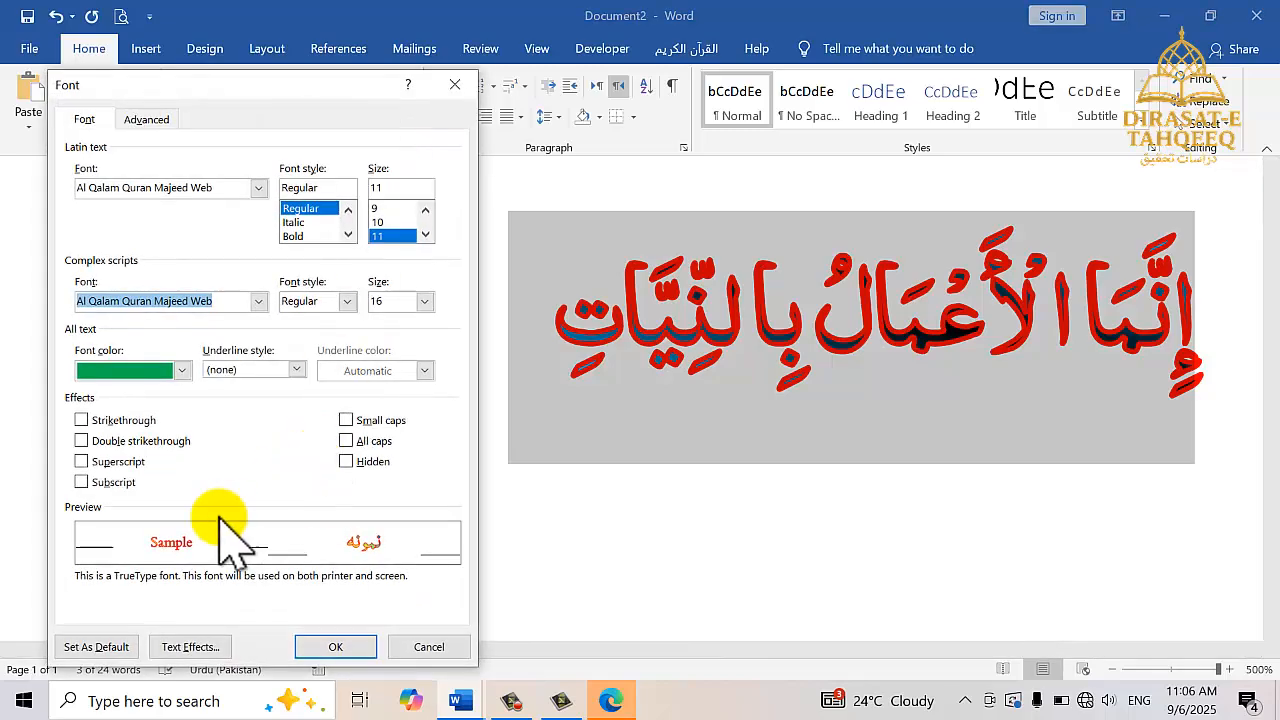
{"action": "left_click", "coordinate": [190, 647]}
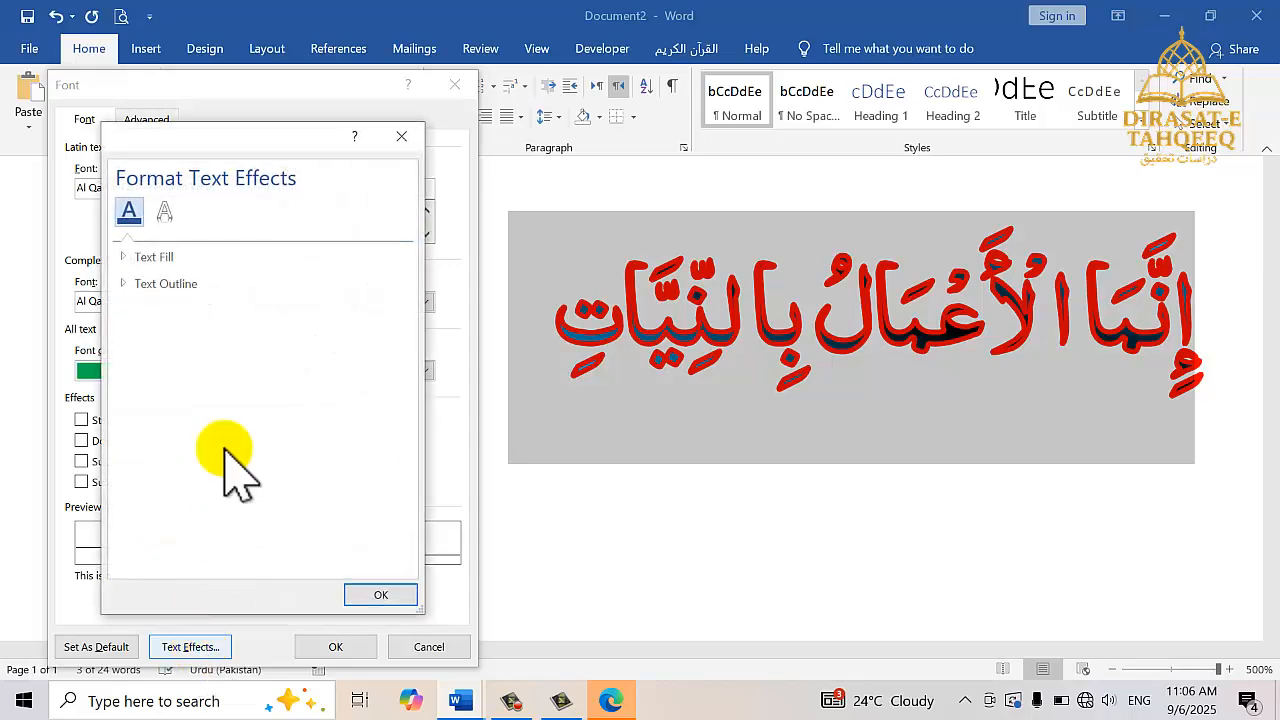
{"action": "left_click", "coordinate": [135, 288]}
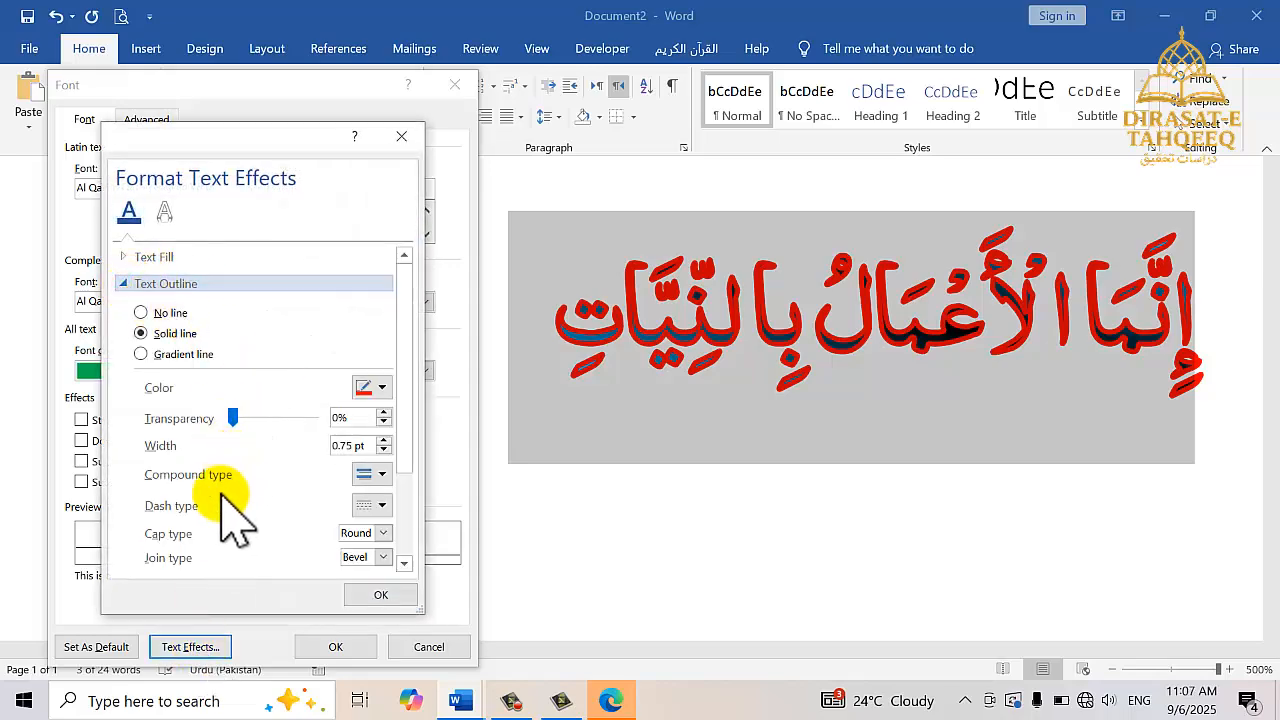
{"action": "left_click", "coordinate": [403, 564]}
{"action": "left_click", "coordinate": [403, 564]}
{"action": "left_click", "coordinate": [403, 564]}
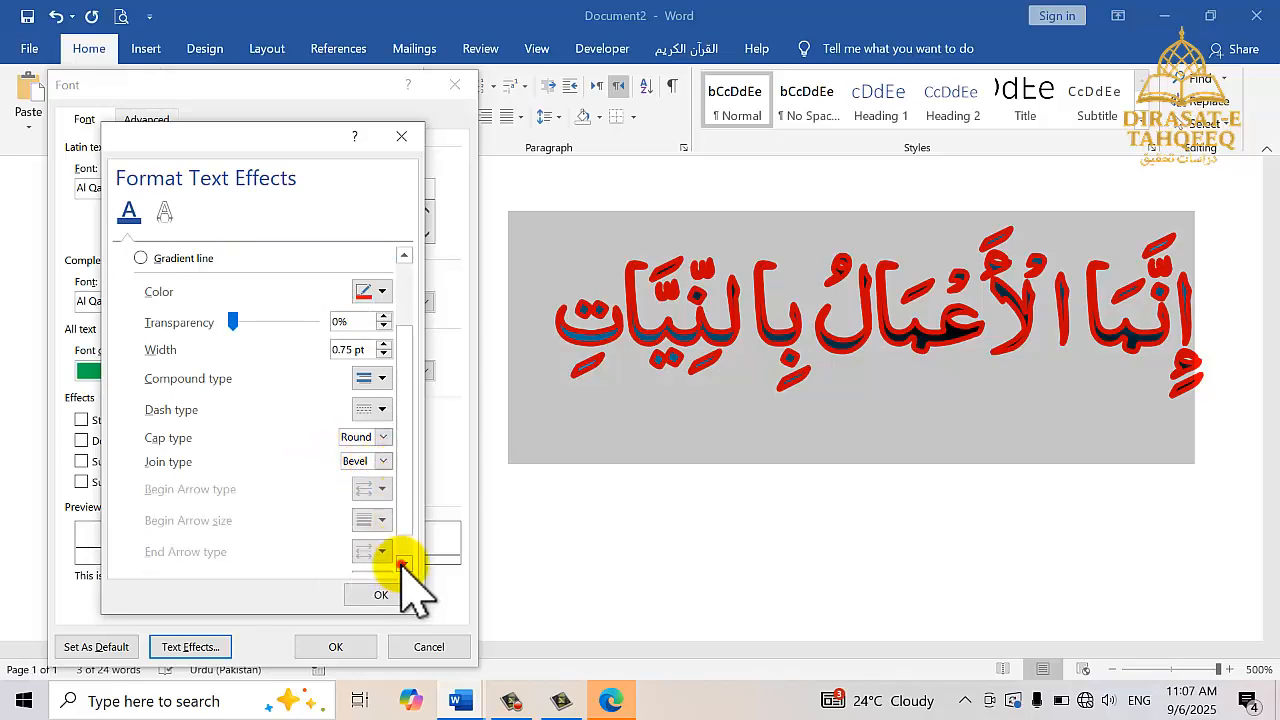
{"action": "left_click", "coordinate": [403, 564]}
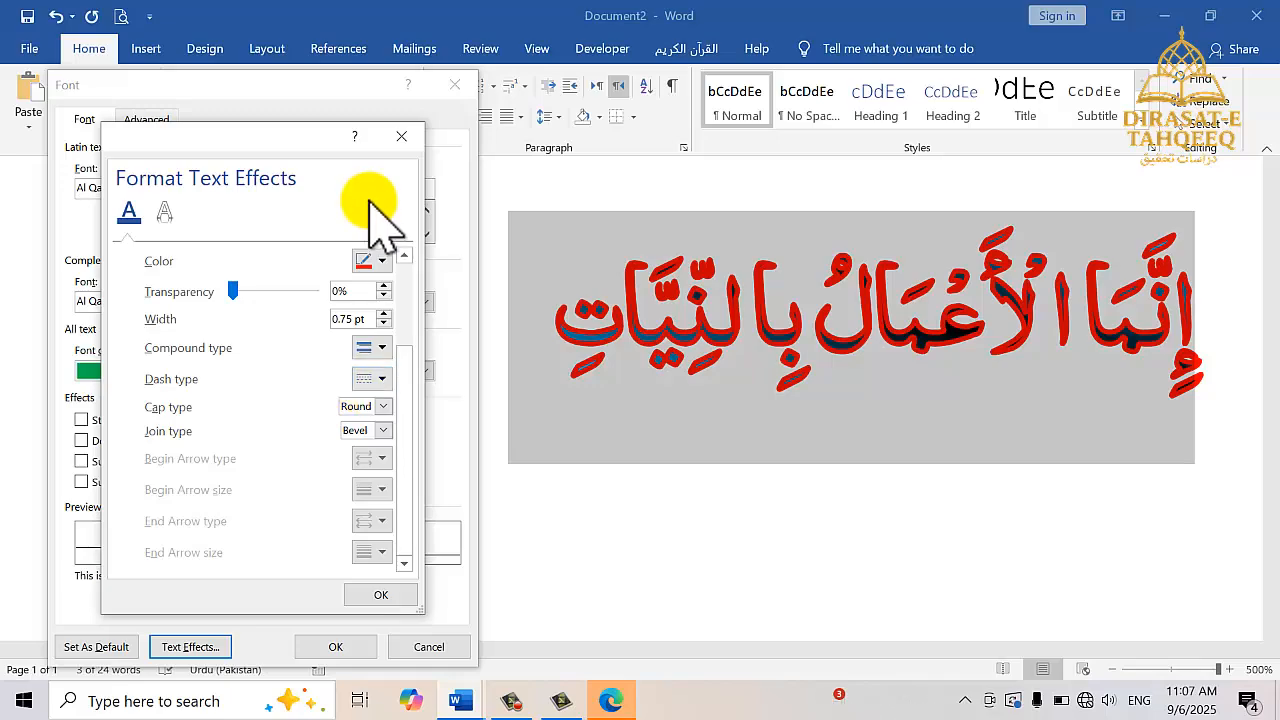
Set the first phrase's solid text outline width to 0.25 pt and apply the font changes to the text
{"action": "left_click", "coordinate": [404, 255]}
{"action": "left_click", "coordinate": [404, 255]}
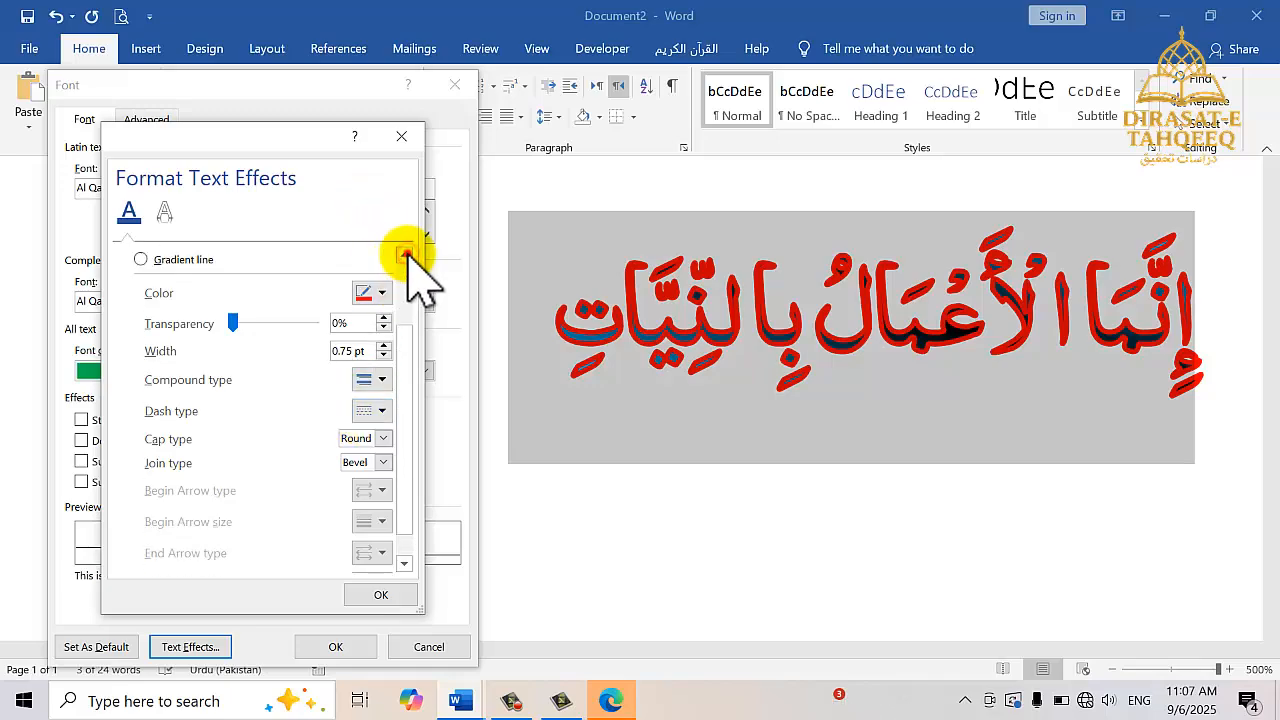
{"action": "left_click", "coordinate": [404, 255]}
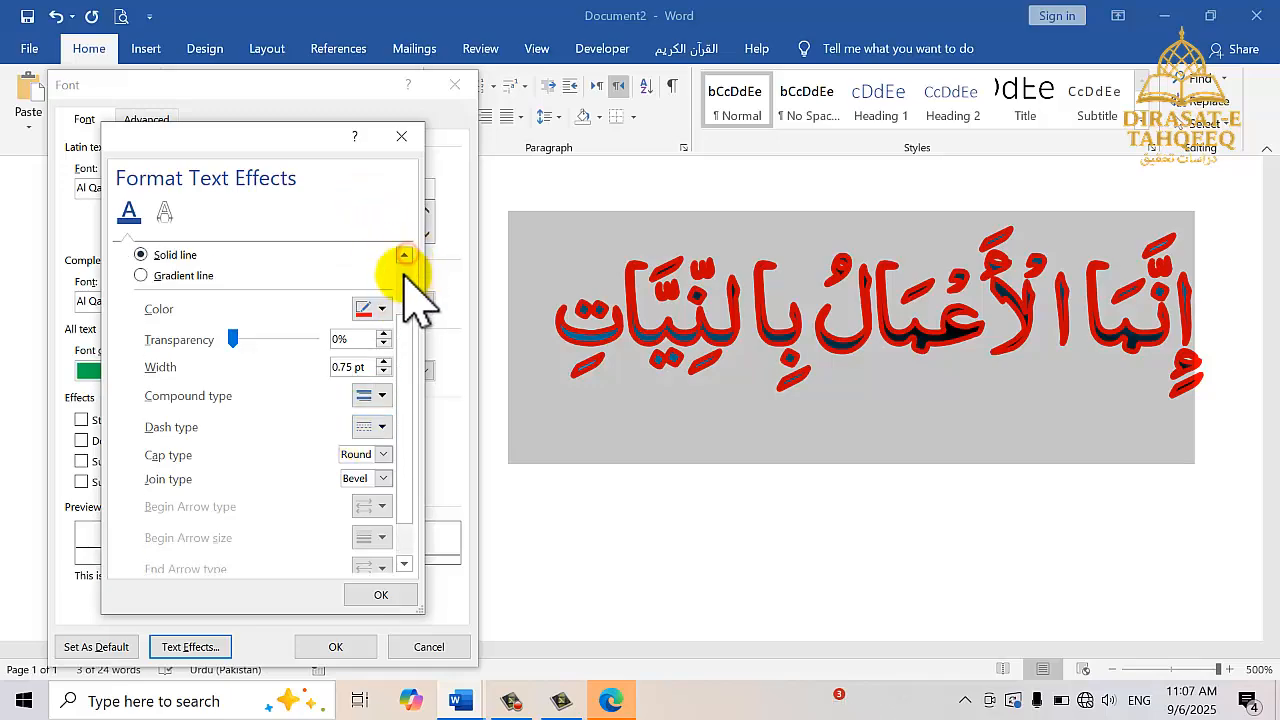
{"action": "left_click", "coordinate": [383, 362]}
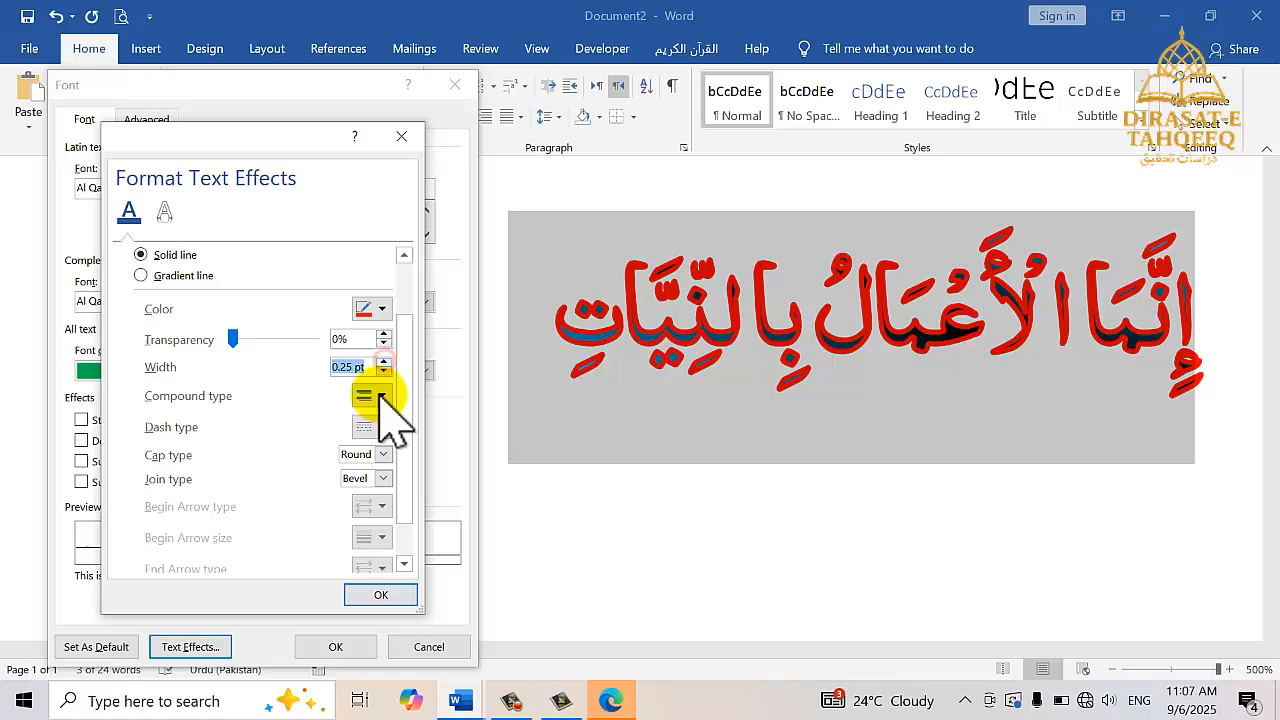
{"action": "left_click", "coordinate": [380, 595]}
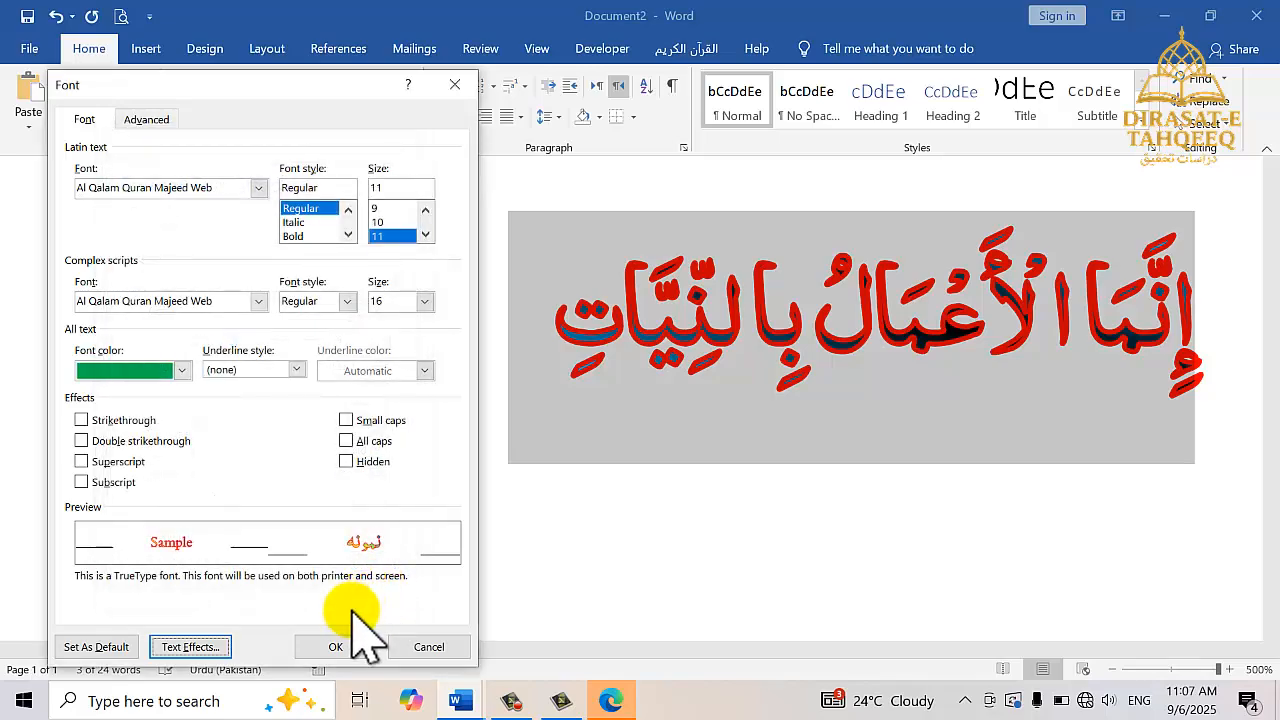
{"action": "left_click", "coordinate": [336, 647]}
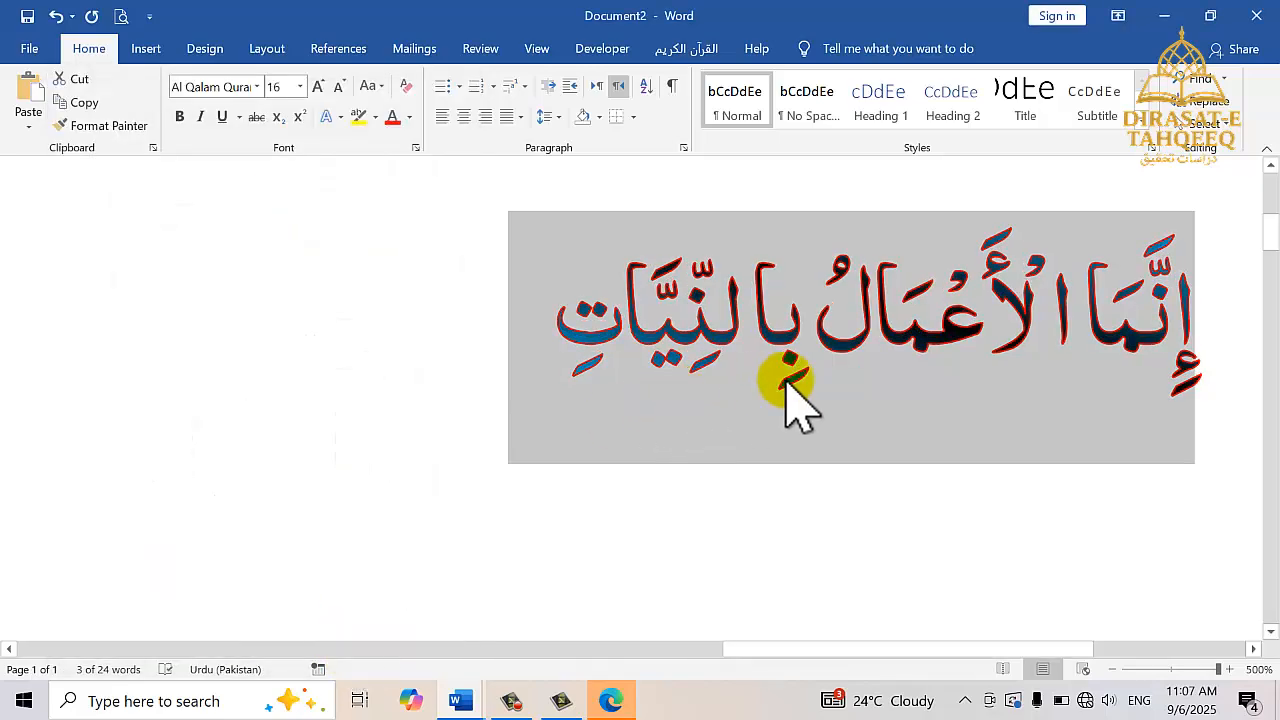
{"action": "left_click", "coordinate": [846, 392]}
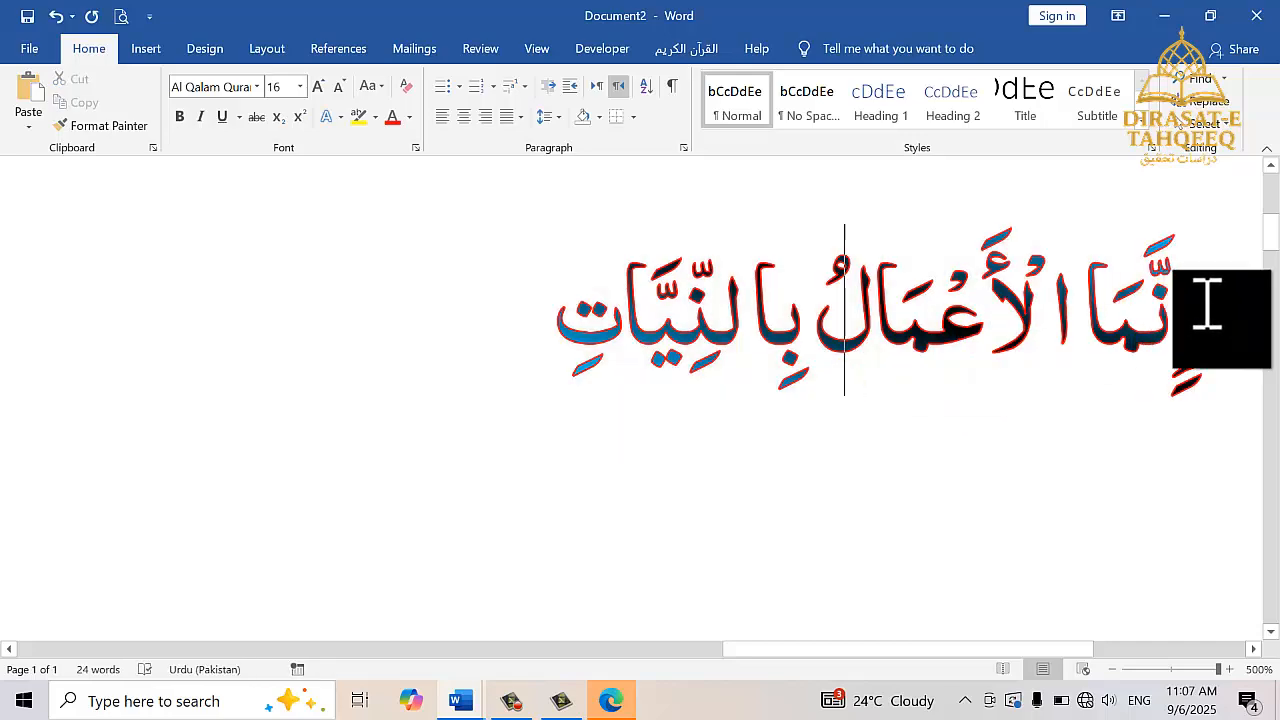
Reselect the first phrase and change its text gradient fill type to Radial
{"action": "left_click_drag", "start_coordinate": [1207, 302], "coordinate": [648, 266]}
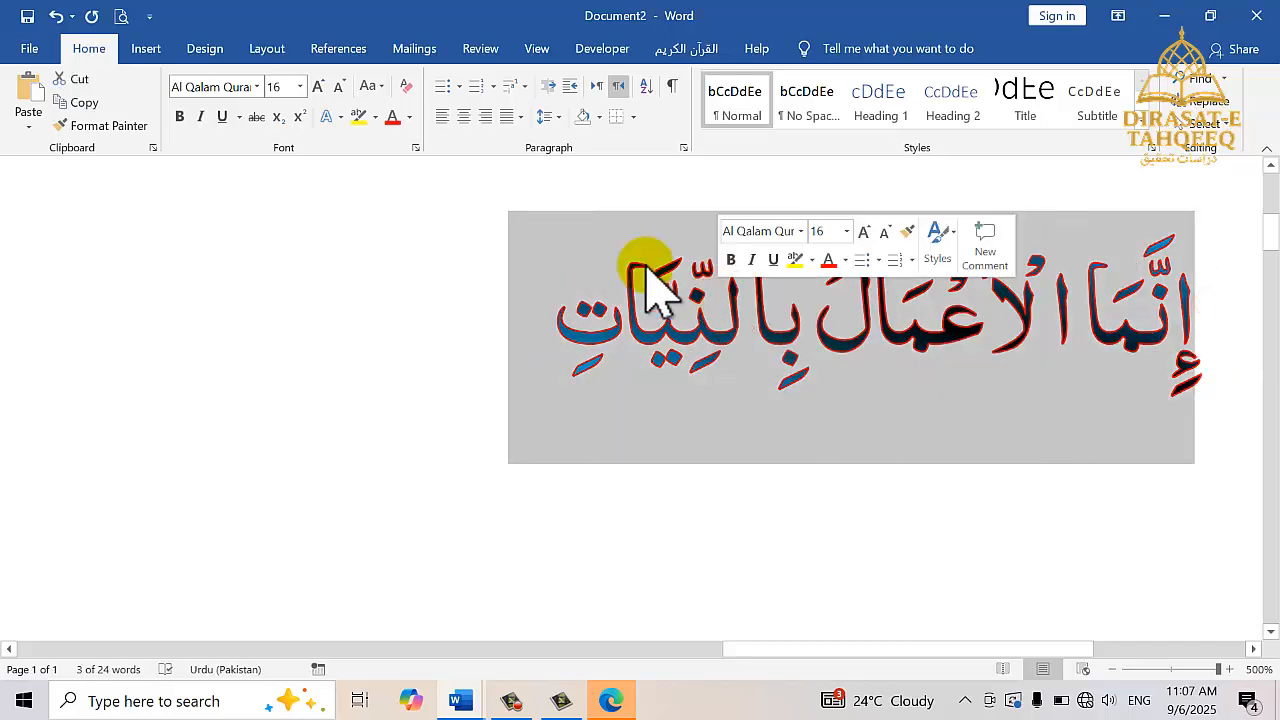
{"action": "left_click", "coordinate": [415, 148]}
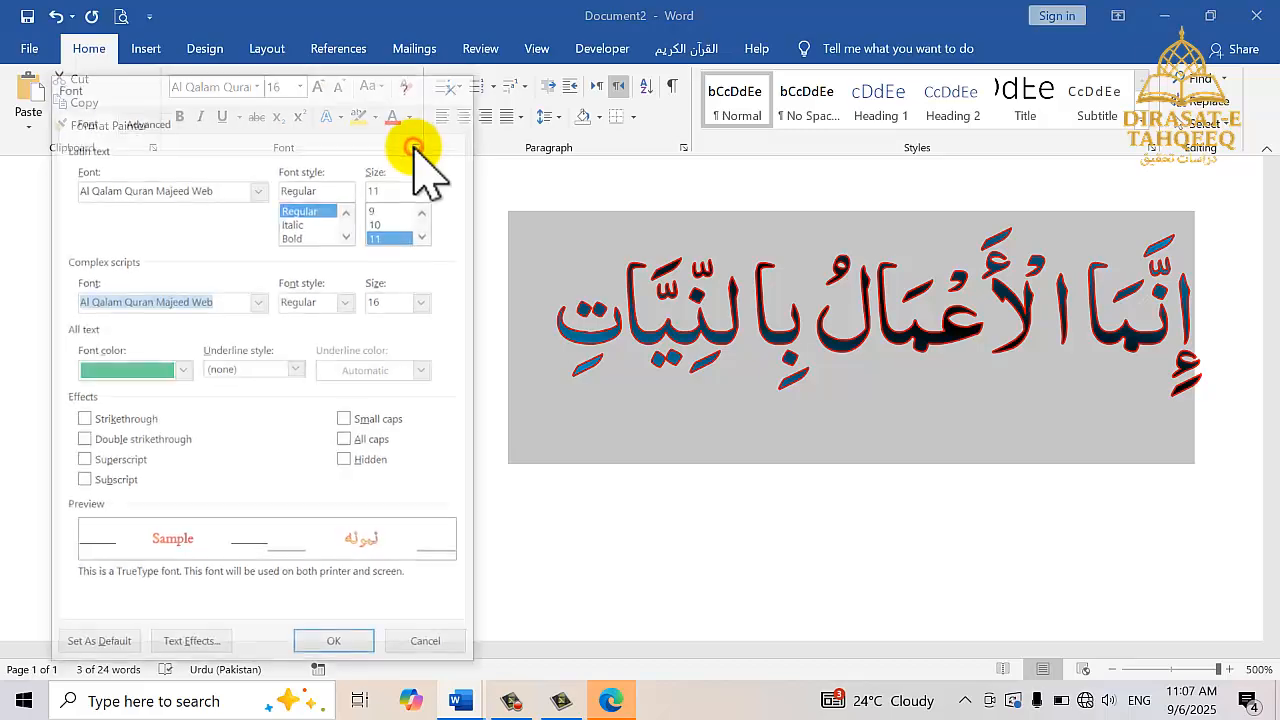
{"action": "left_click", "coordinate": [180, 646]}
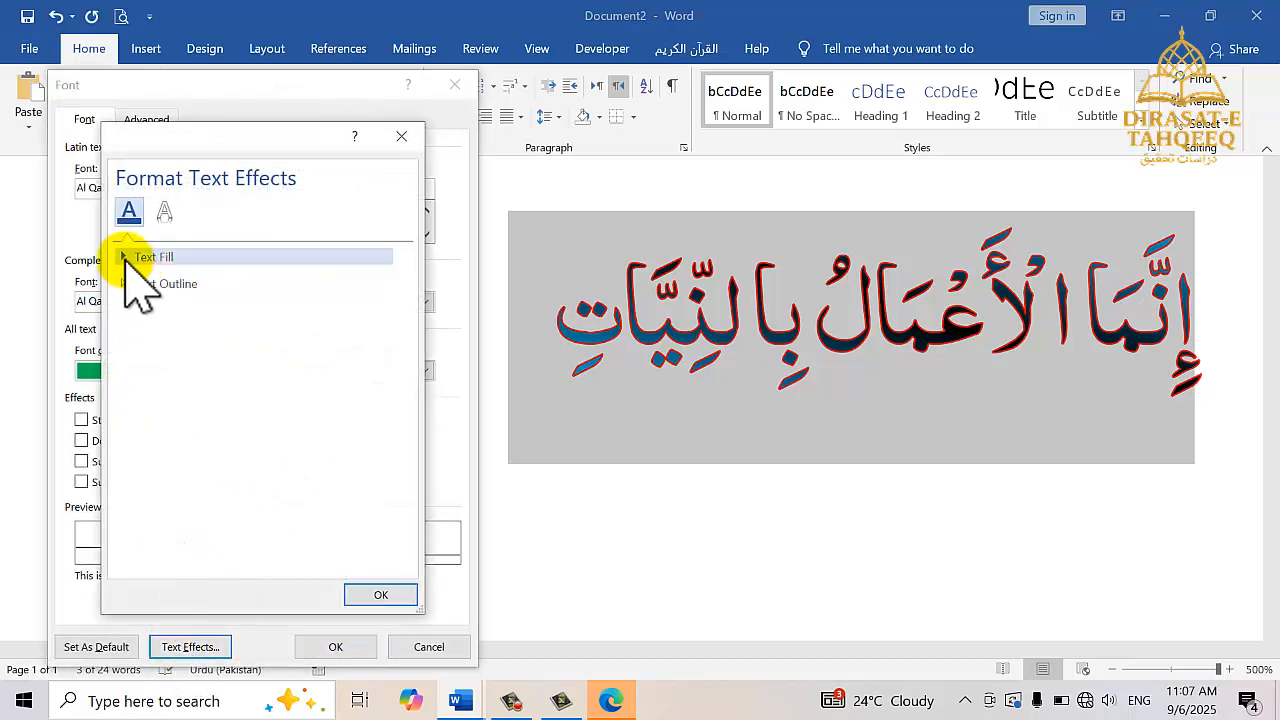
{"action": "left_click", "coordinate": [126, 256]}
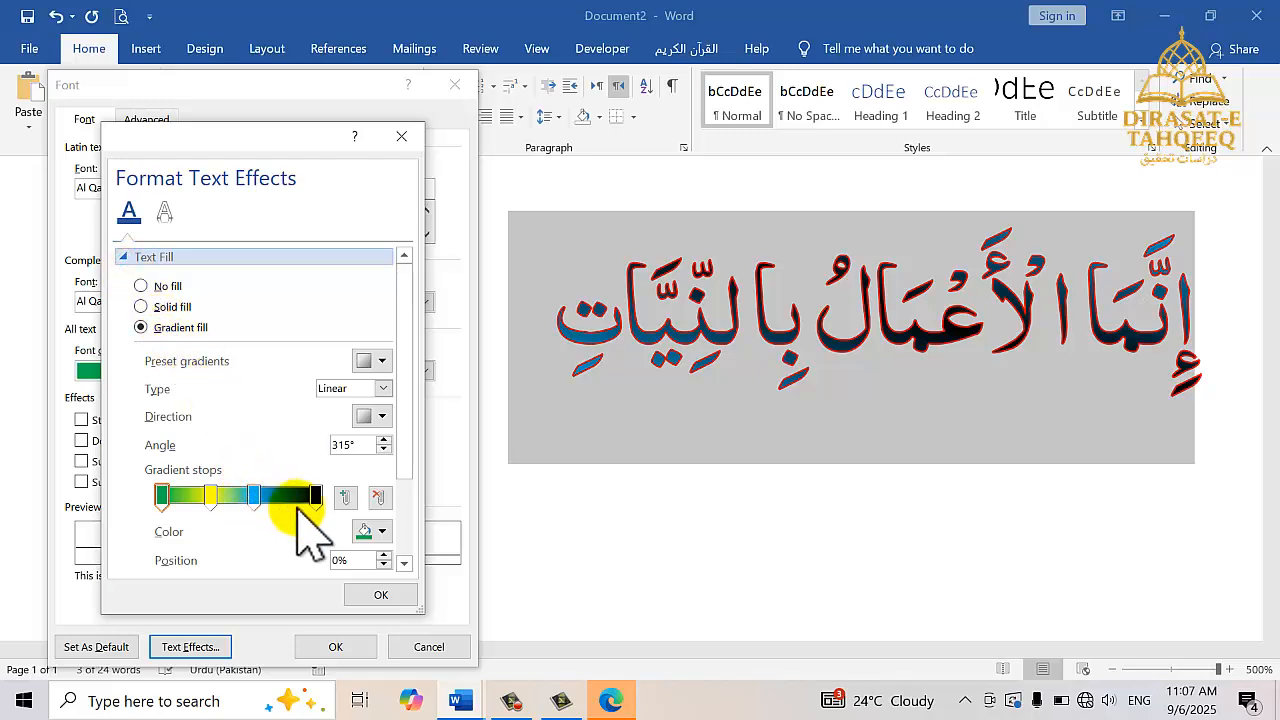
{"action": "left_click", "coordinate": [381, 389]}
{"action": "left_click", "coordinate": [352, 424]}
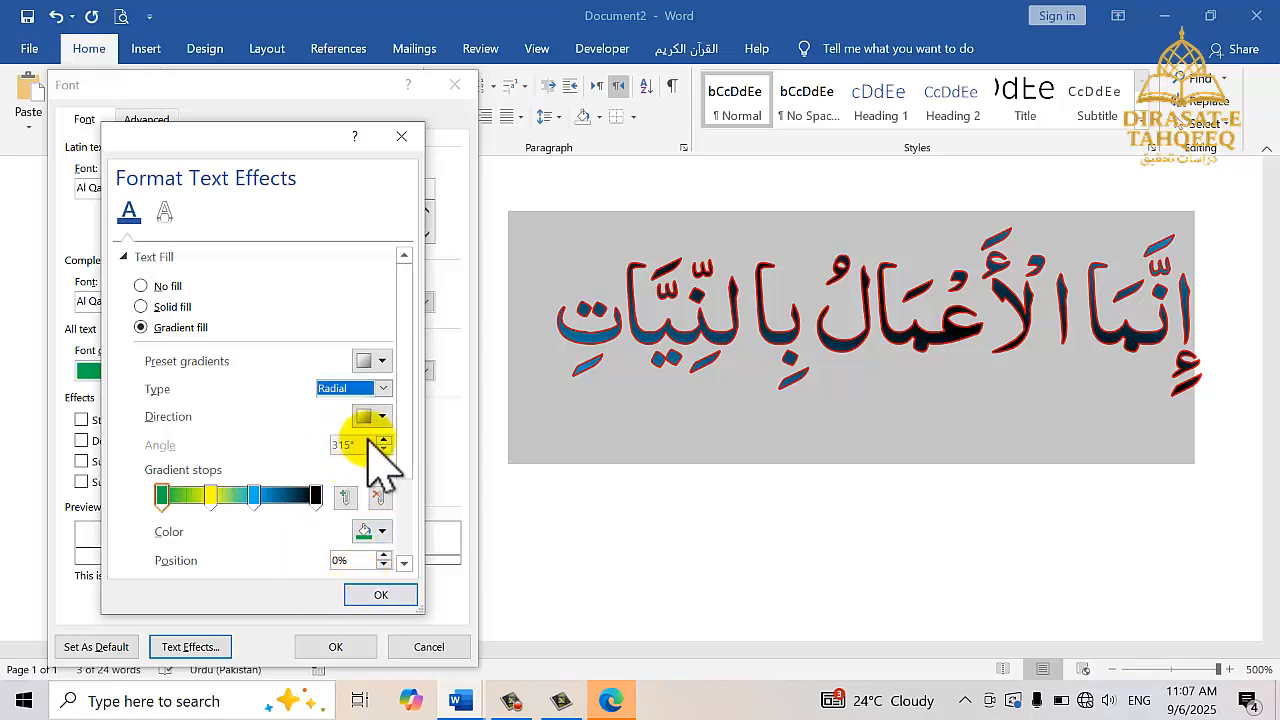
Set the radial gradient to spread from the center and apply it to the first phrase
{"action": "left_click", "coordinate": [381, 416]}
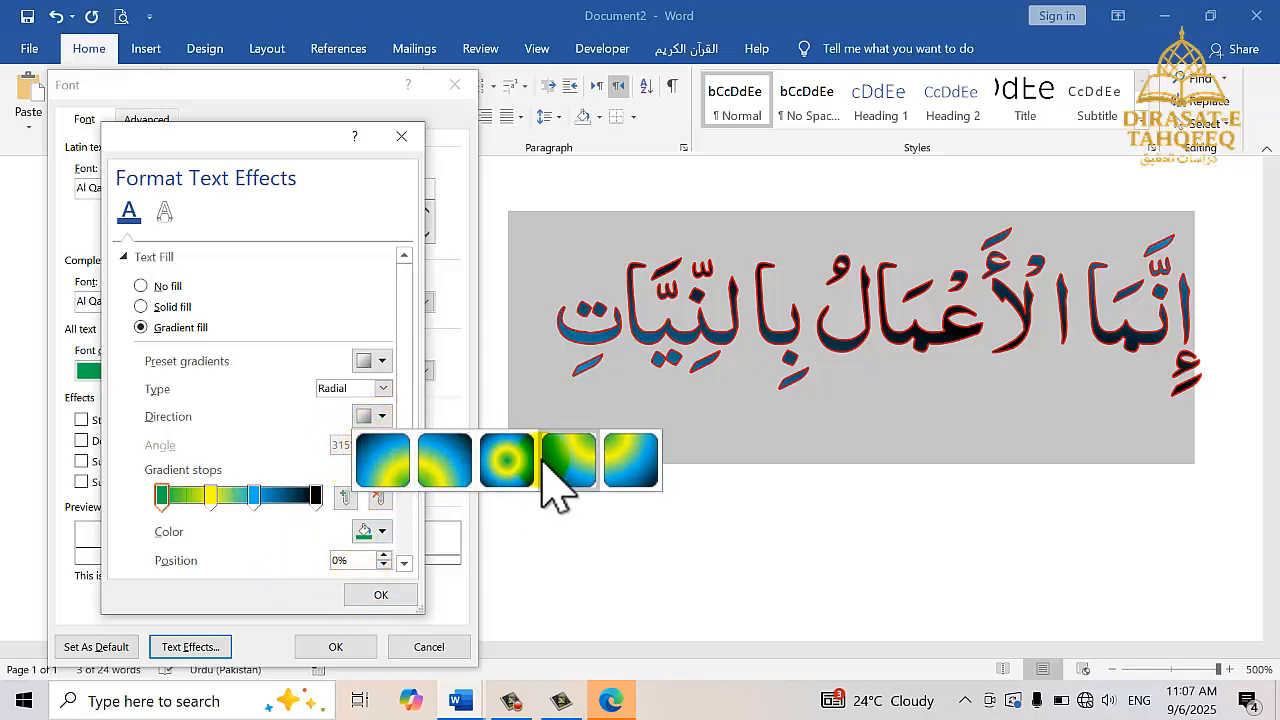
{"action": "left_click", "coordinate": [506, 460]}
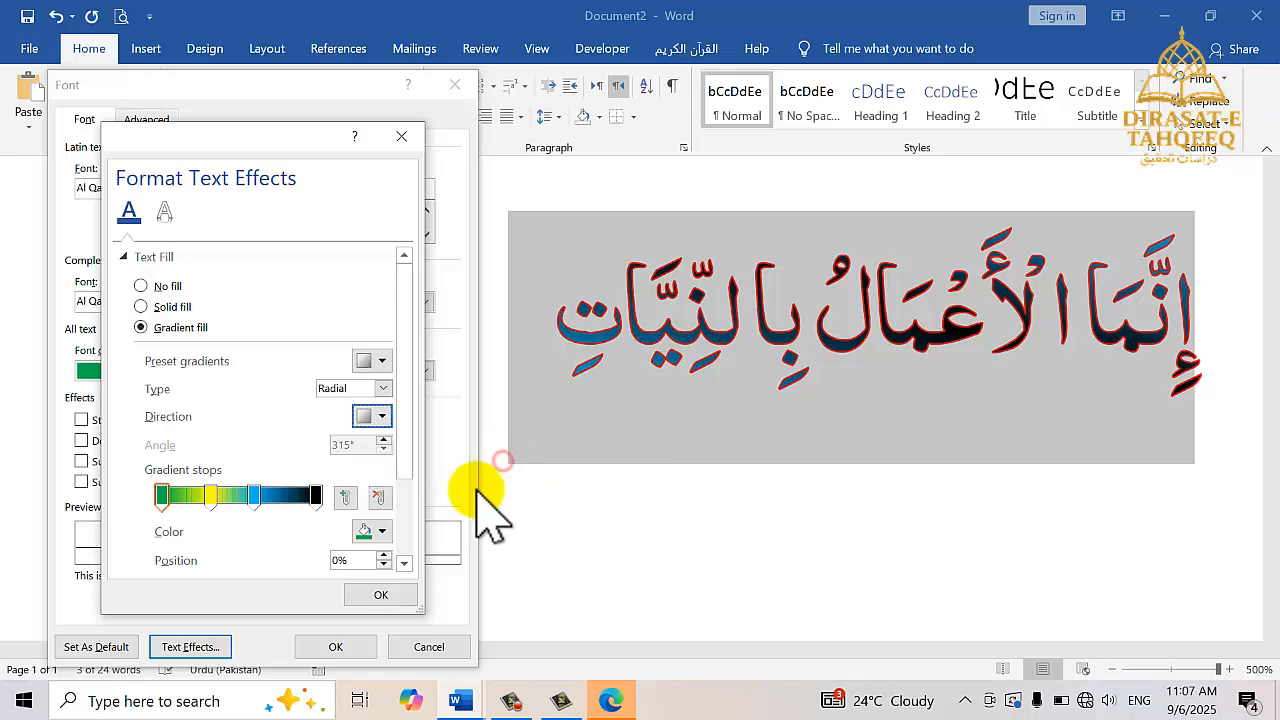
{"action": "left_click", "coordinate": [378, 596]}
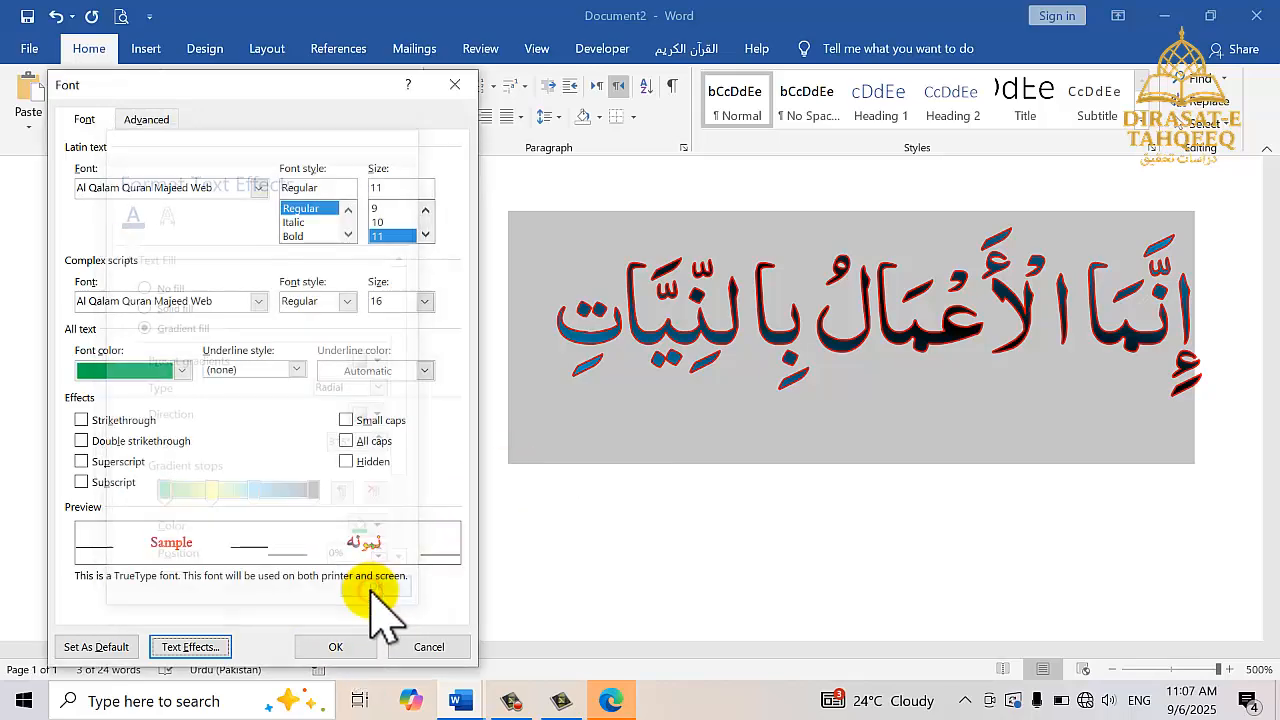
{"action": "left_click", "coordinate": [330, 646]}
{"action": "left_click", "coordinate": [848, 290]}
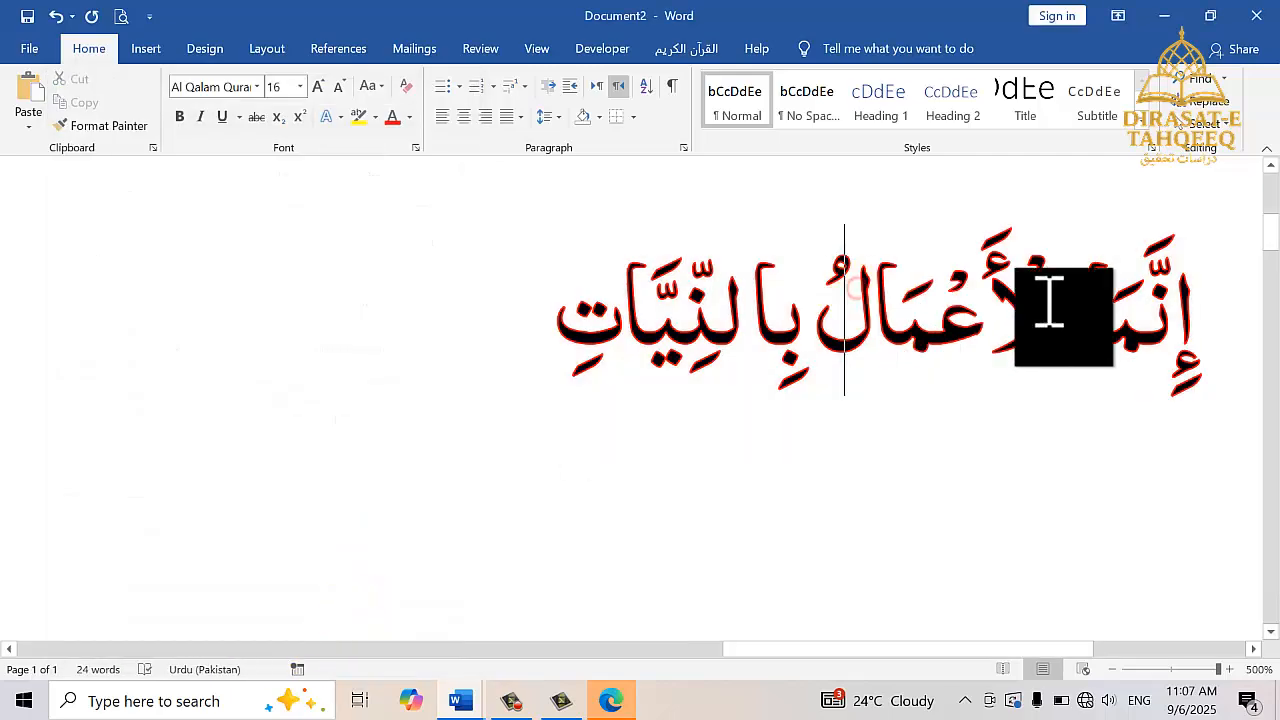
Reselect the first phrase and add a red stop at 16% to its text gradient fill
{"action": "left_click_drag", "start_coordinate": [1117, 300], "coordinate": [705, 345]}
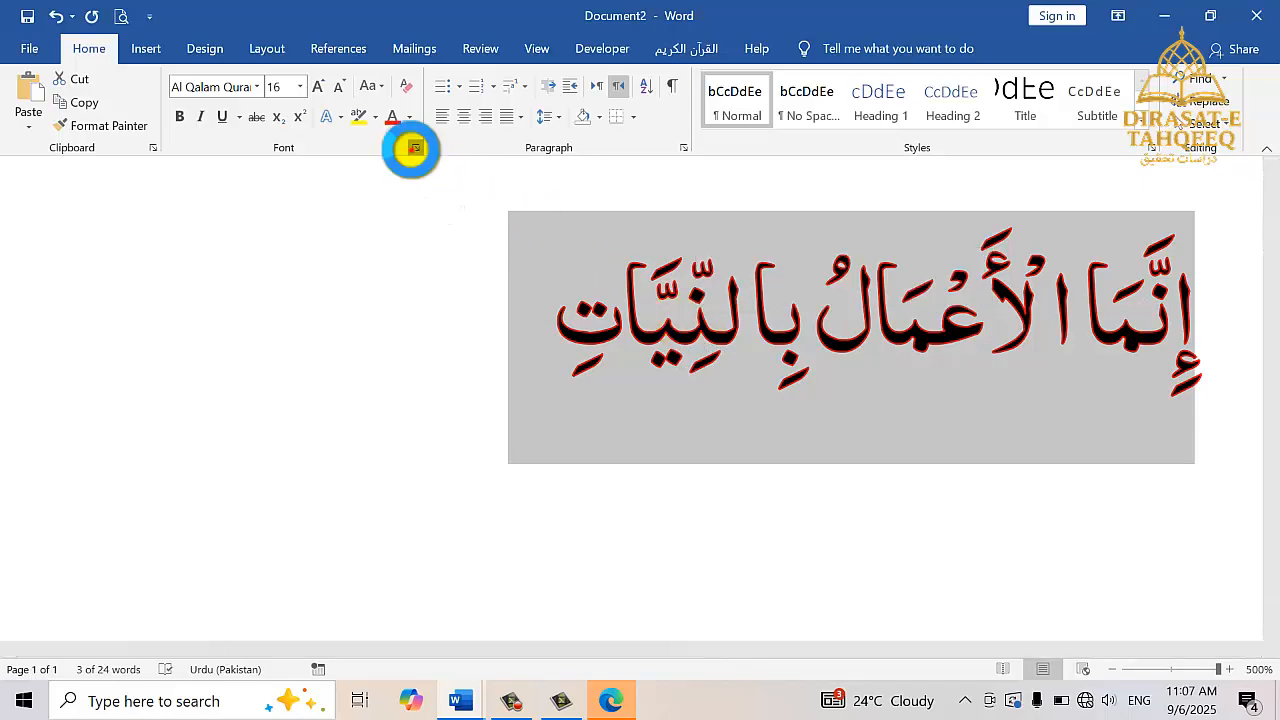
{"action": "left_click", "coordinate": [415, 148]}
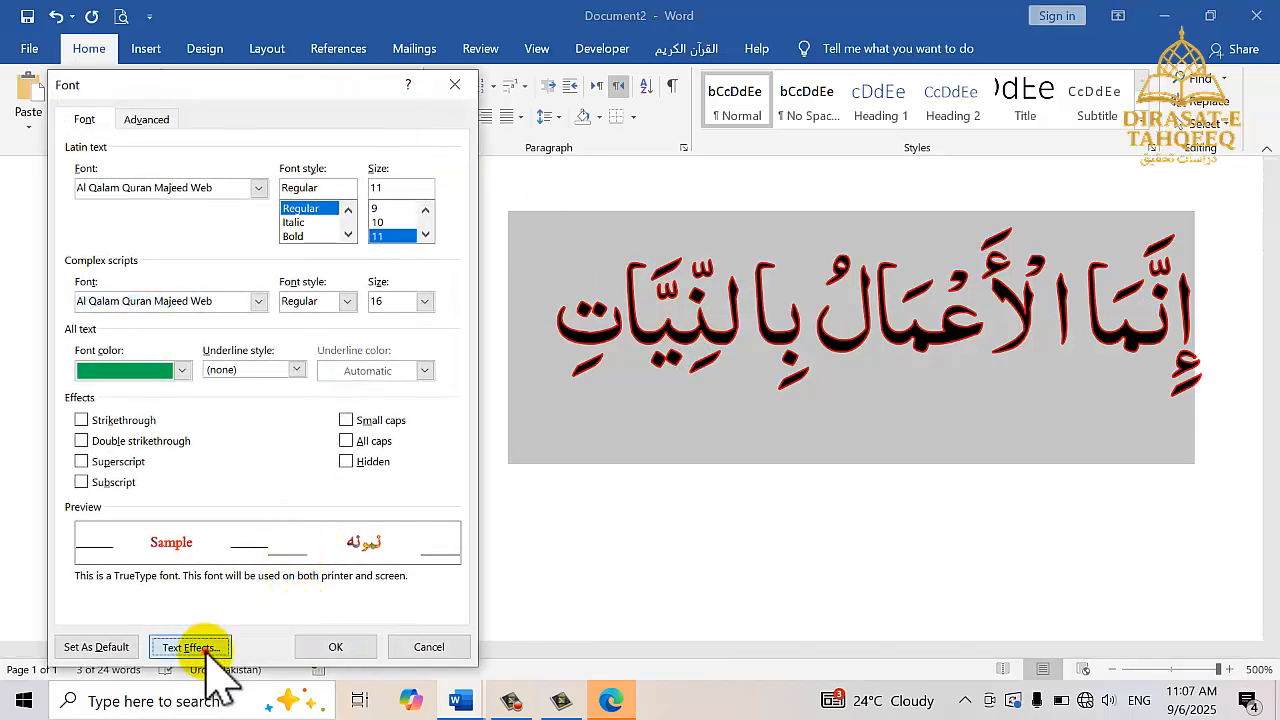
{"action": "left_click", "coordinate": [203, 647]}
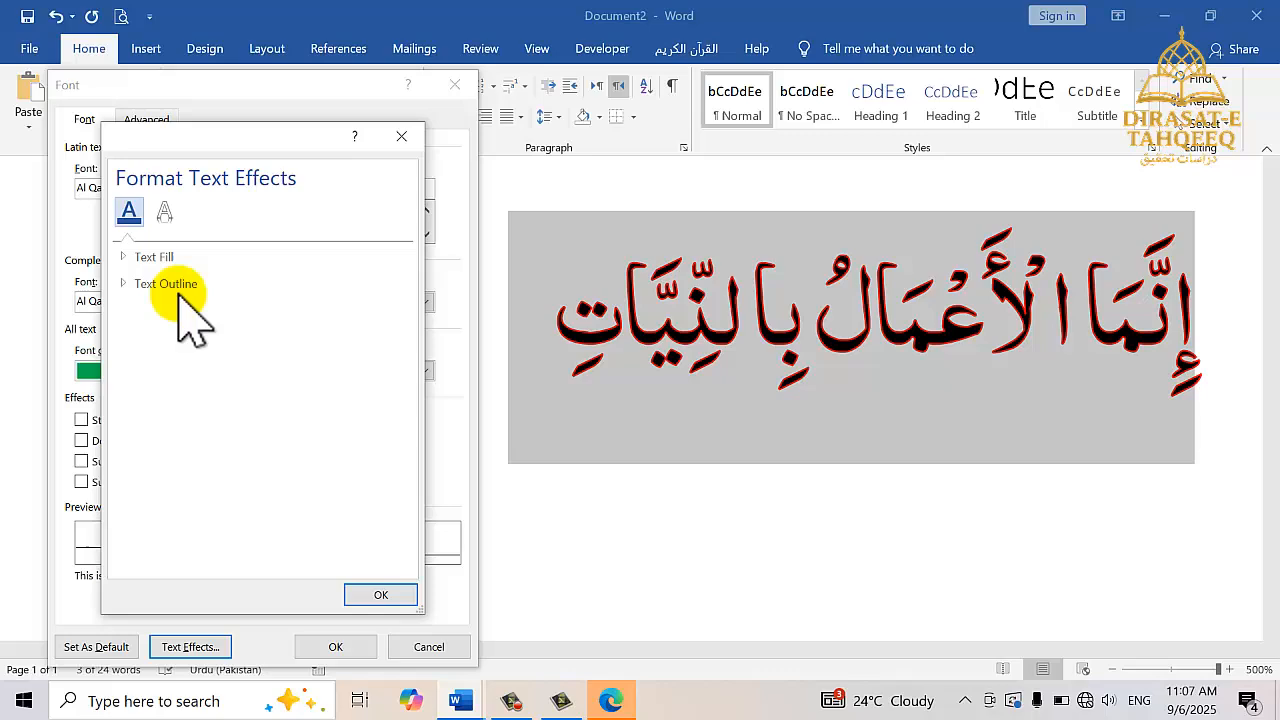
{"action": "left_click", "coordinate": [130, 257]}
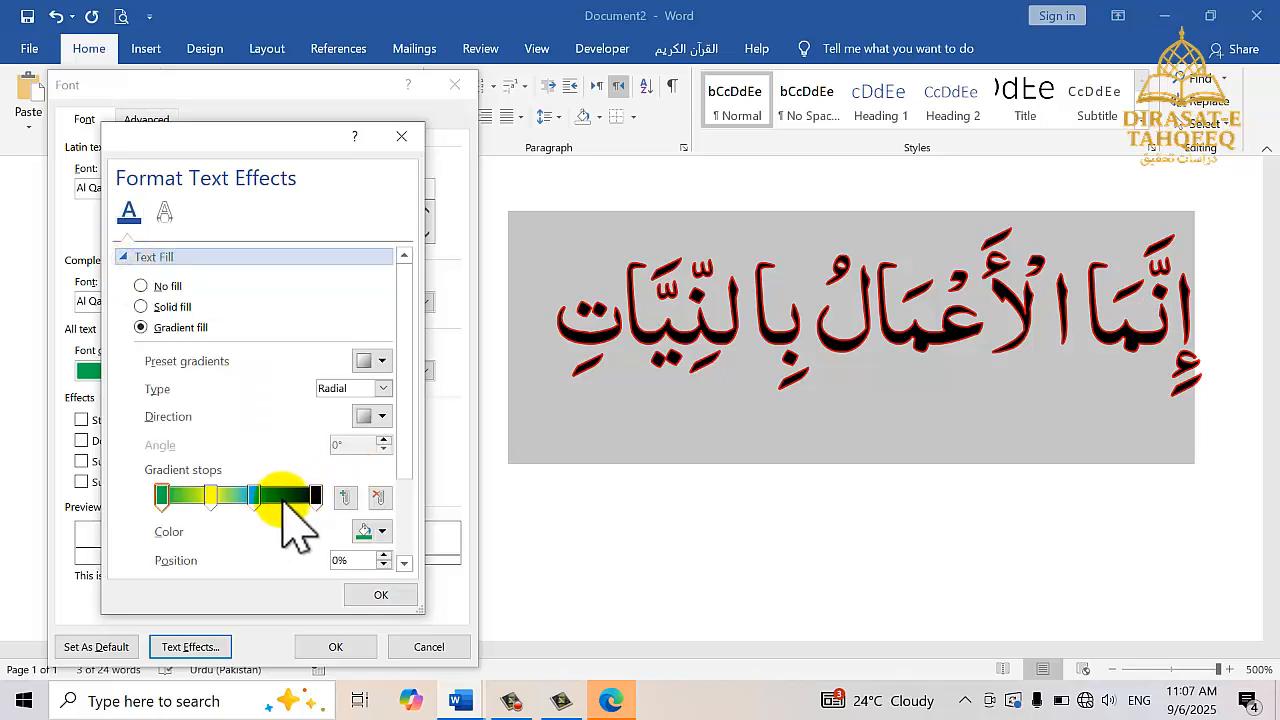
{"action": "left_click", "coordinate": [345, 497]}
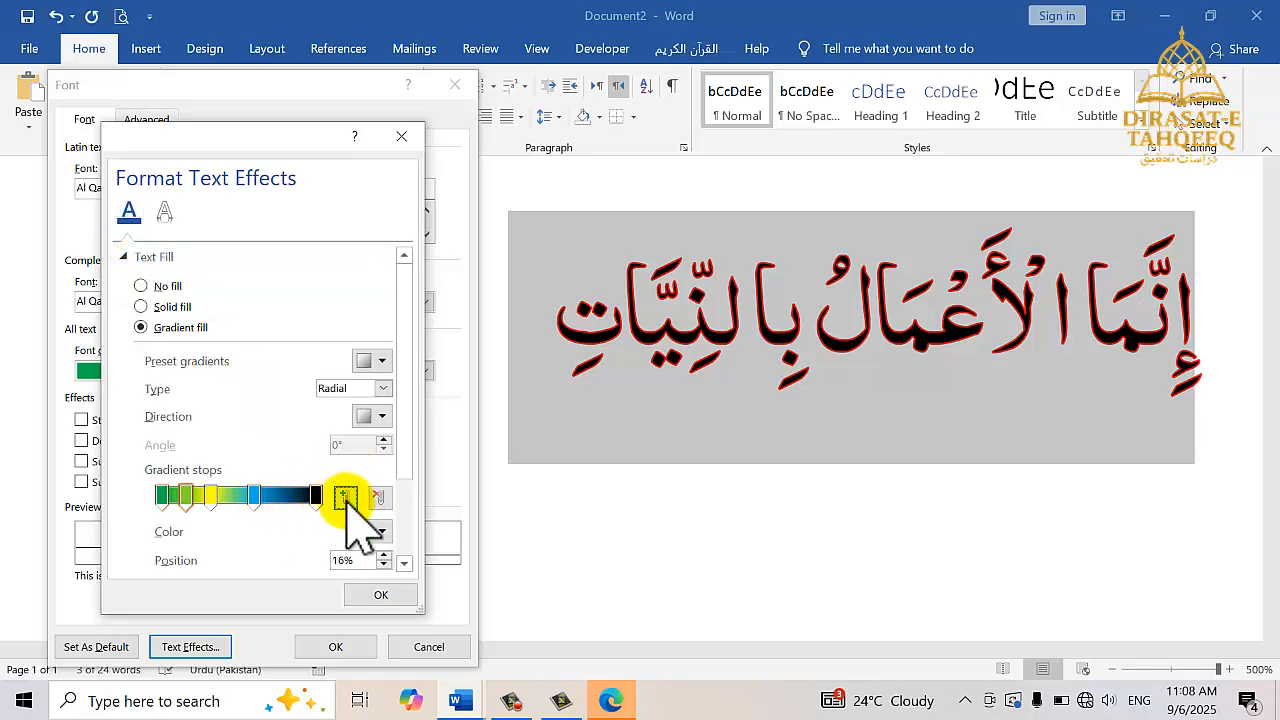
{"action": "left_click", "coordinate": [381, 532]}
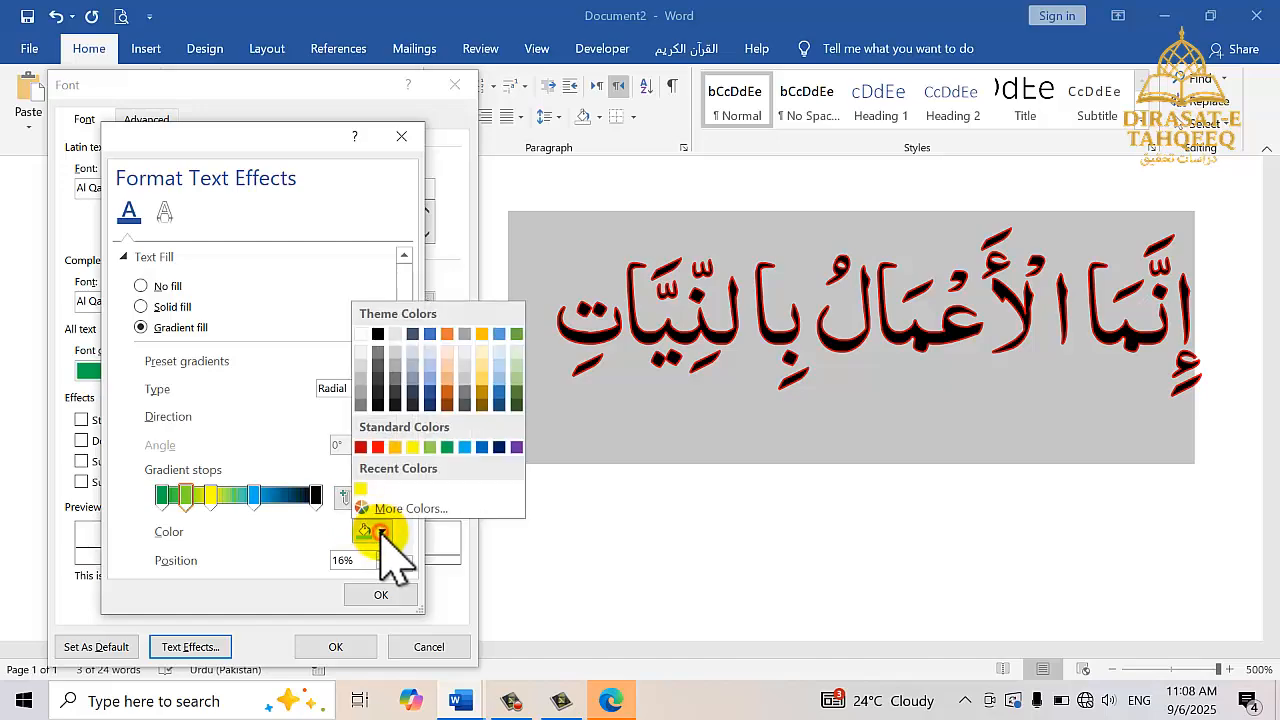
{"action": "left_click", "coordinate": [378, 447]}
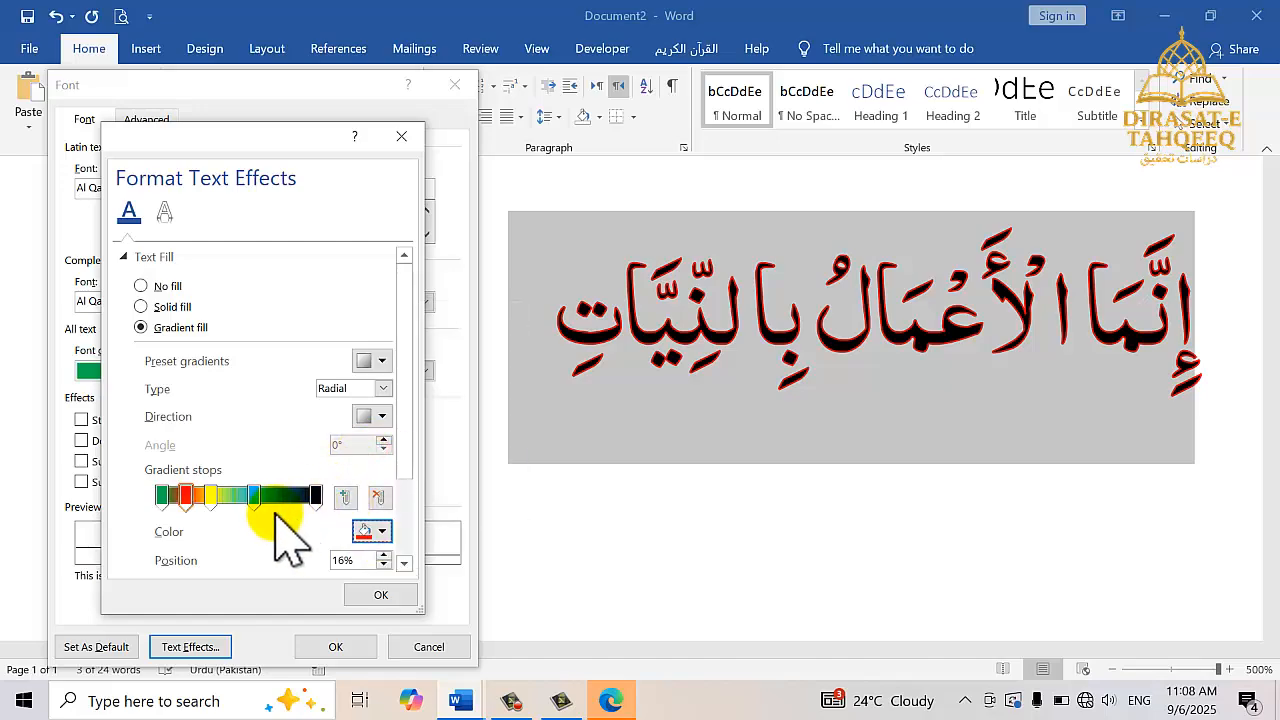
Add a red gradient stop at 77% and a purple stop at 43%, and accept the text effects
{"action": "left_click", "coordinate": [381, 531]}
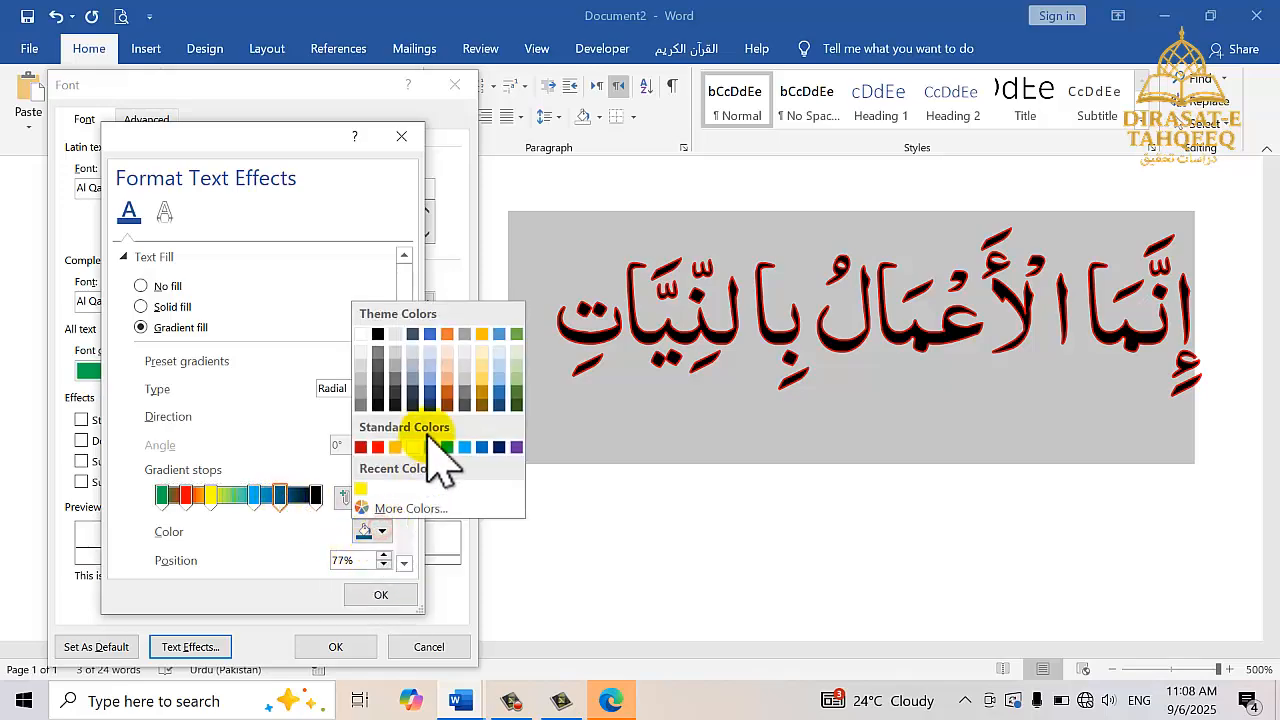
{"action": "left_click", "coordinate": [378, 447]}
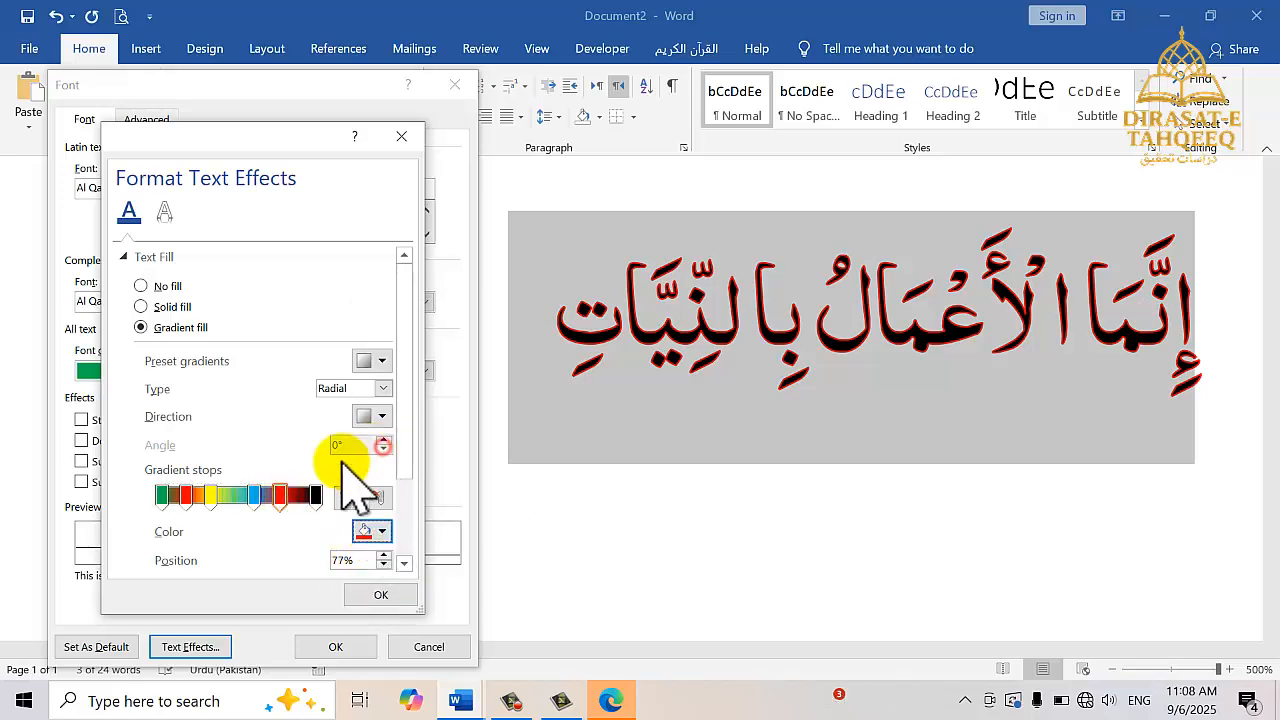
{"action": "left_click", "coordinate": [229, 492]}
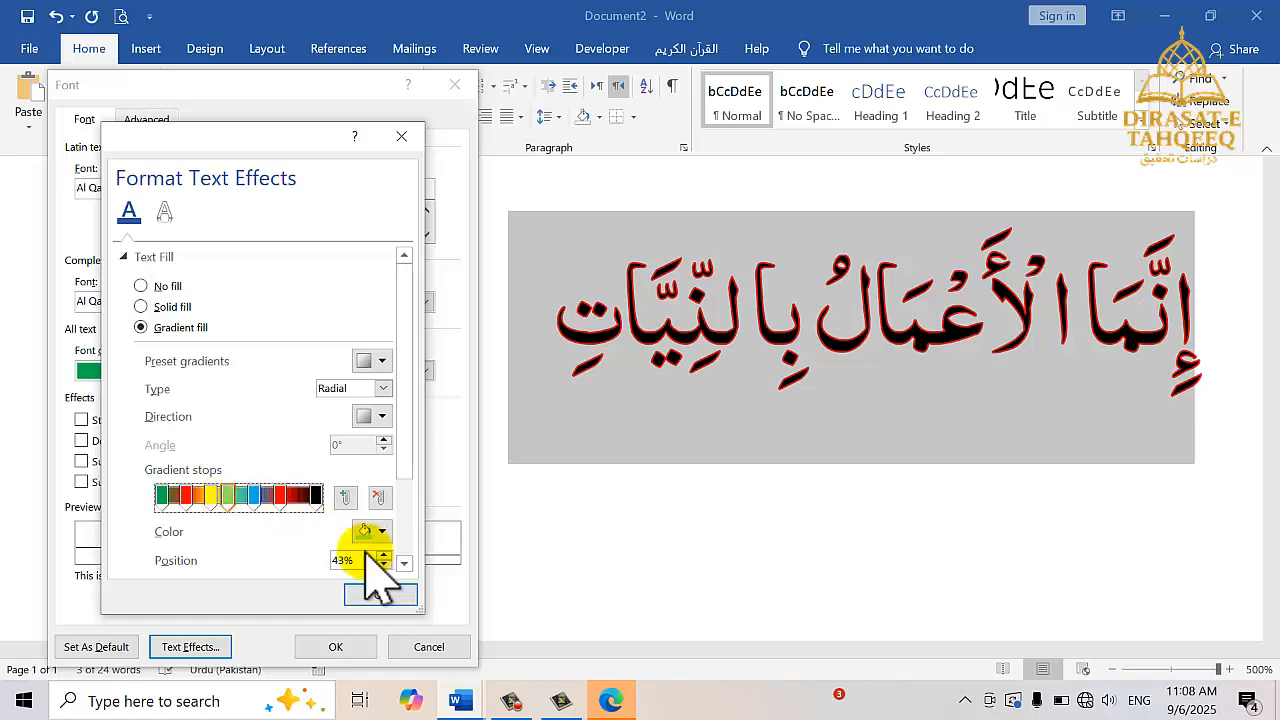
{"action": "left_click", "coordinate": [381, 531]}
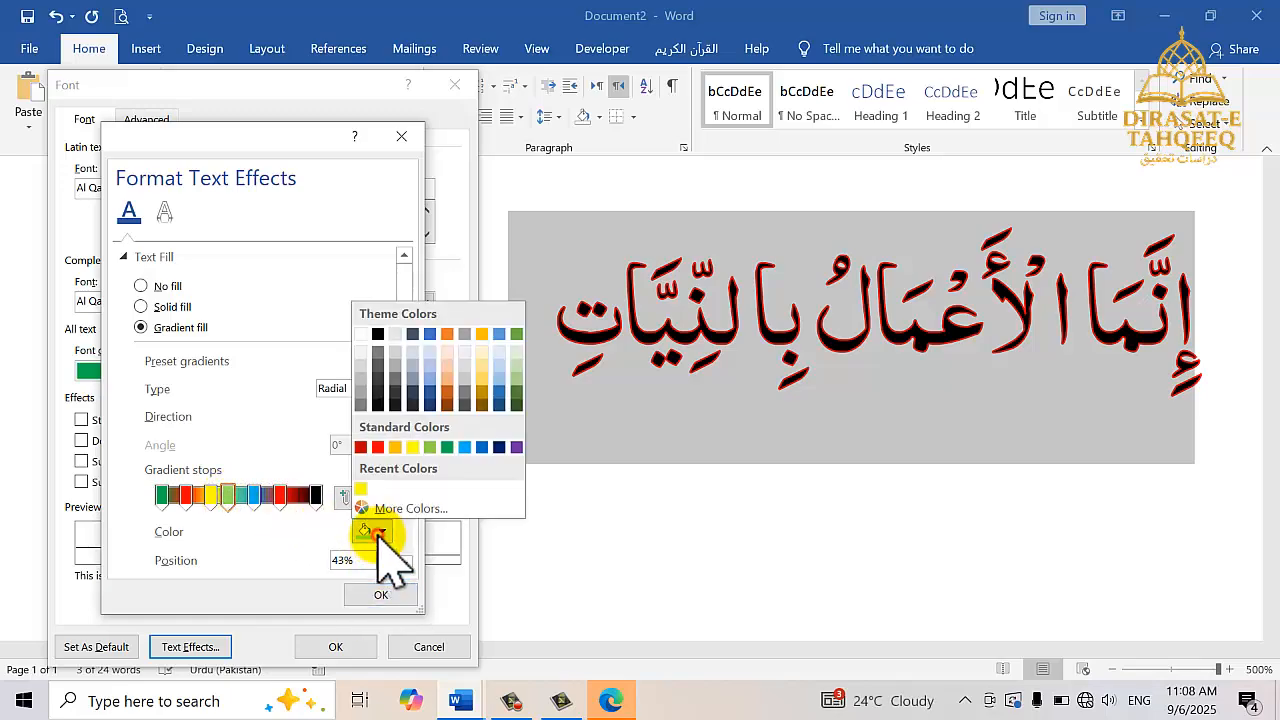
{"action": "left_click", "coordinate": [517, 447]}
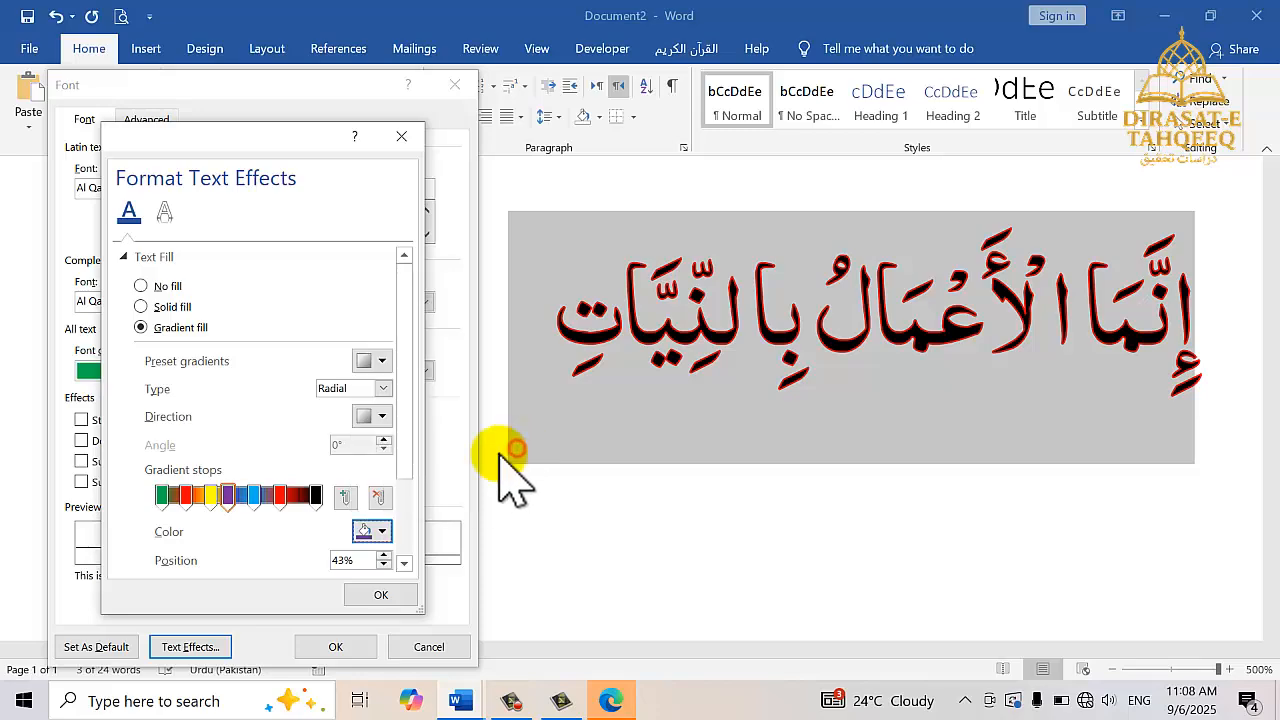
{"action": "left_click", "coordinate": [370, 594]}
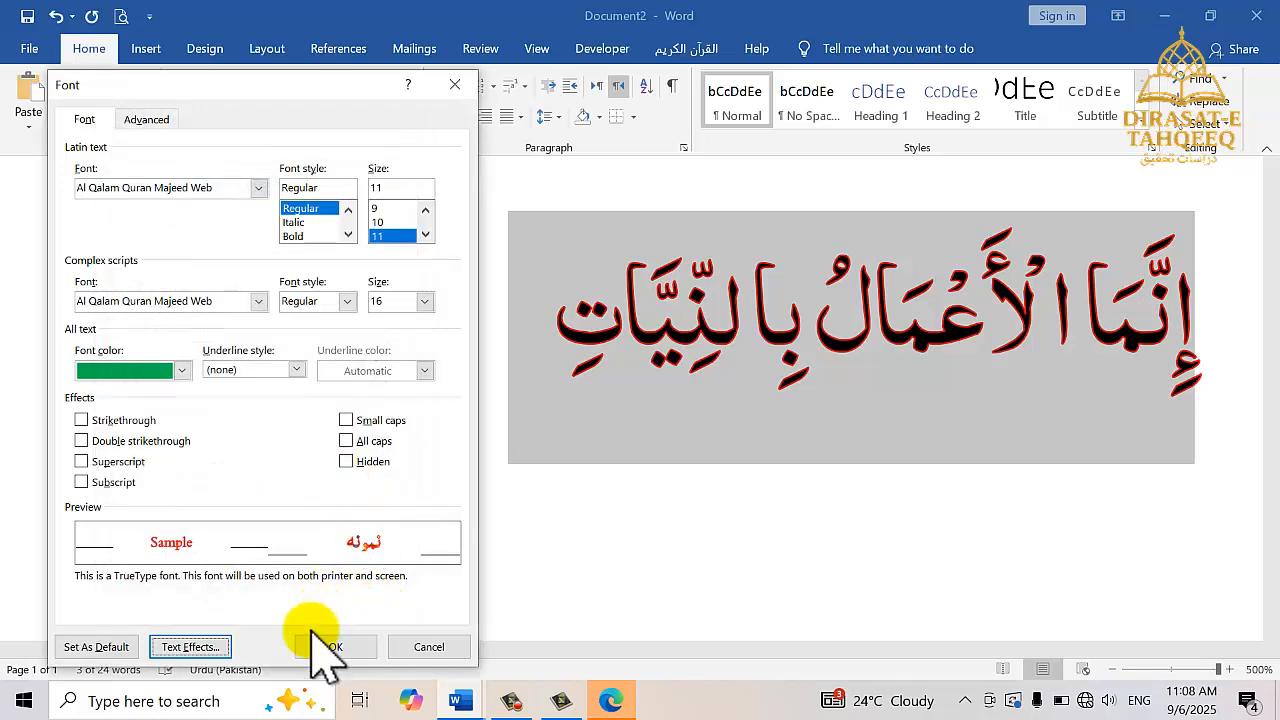
Change the first phrase's gradient type to Linear with the first of the two side-to-side directions and apply it to the text
{"action": "left_click", "coordinate": [221, 649]}
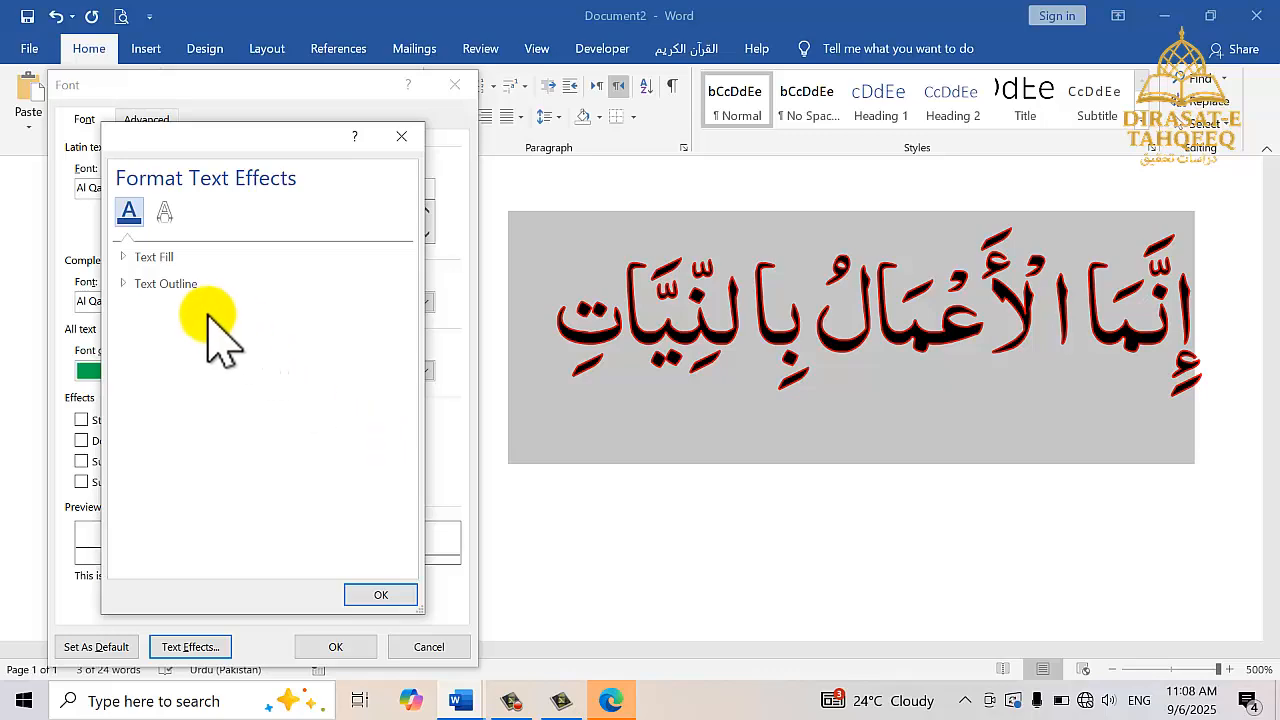
{"action": "left_click", "coordinate": [128, 256]}
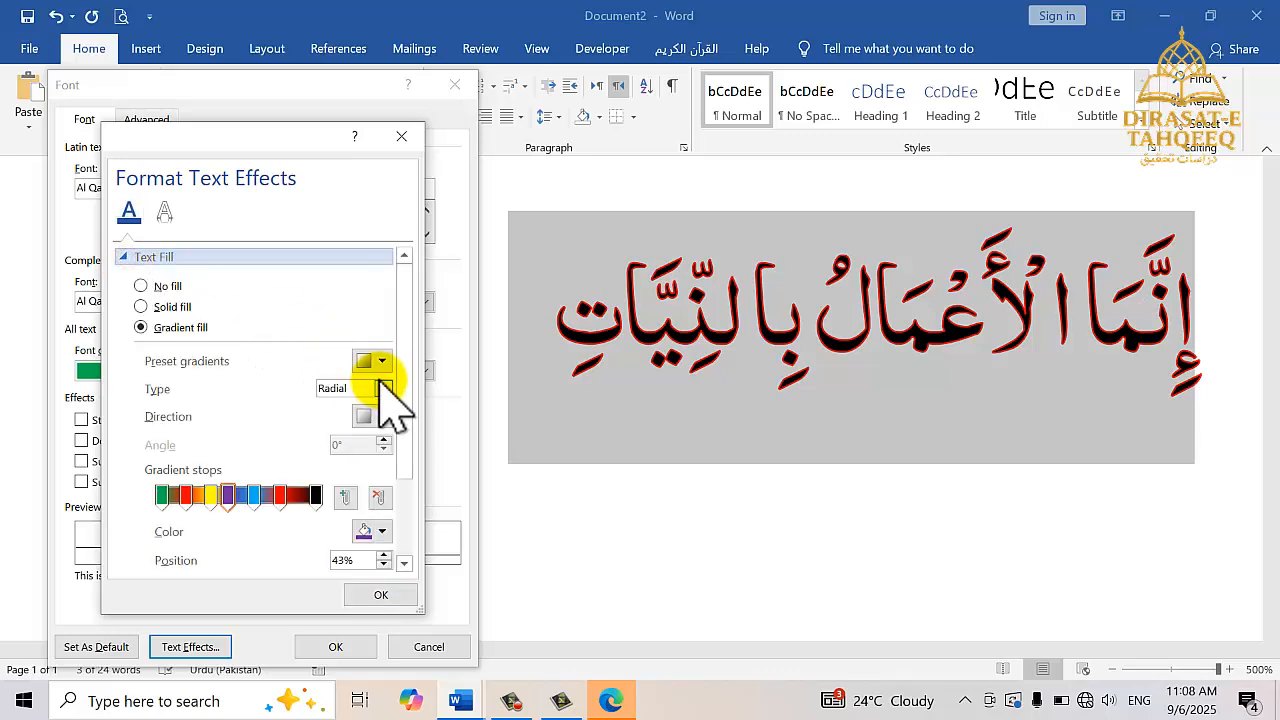
{"action": "left_click", "coordinate": [382, 389]}
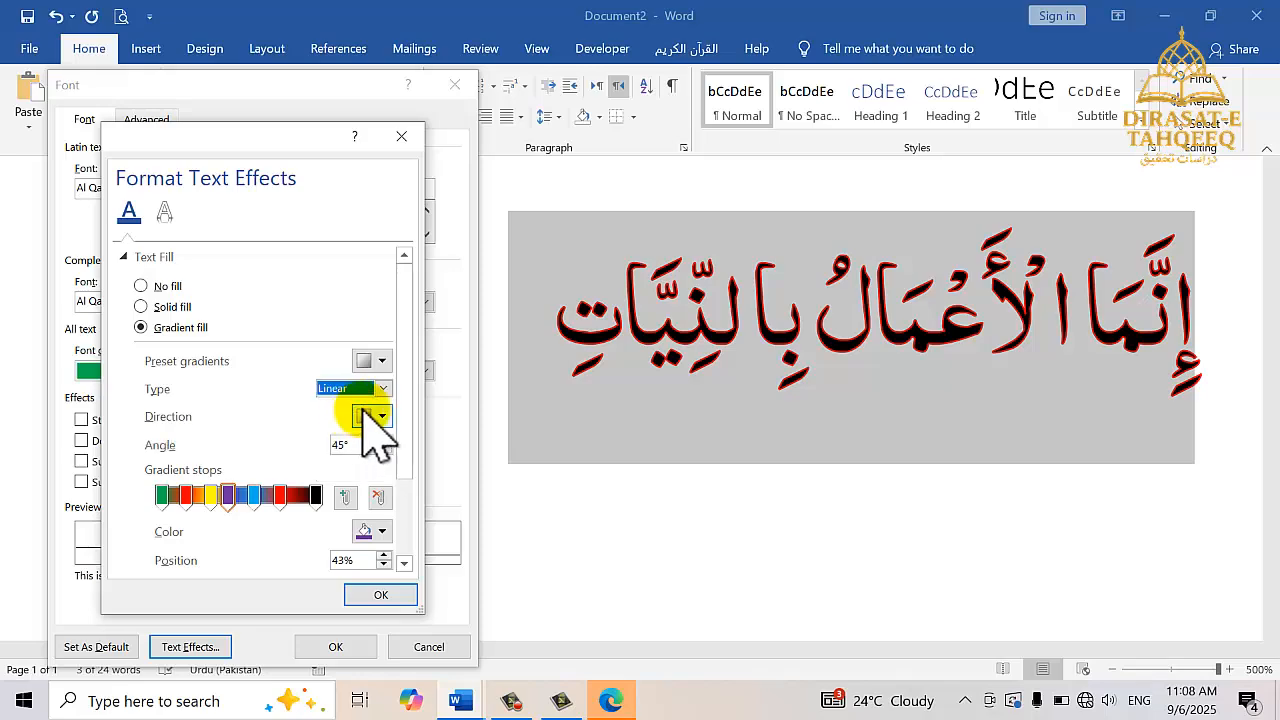
{"action": "left_click", "coordinate": [383, 418]}
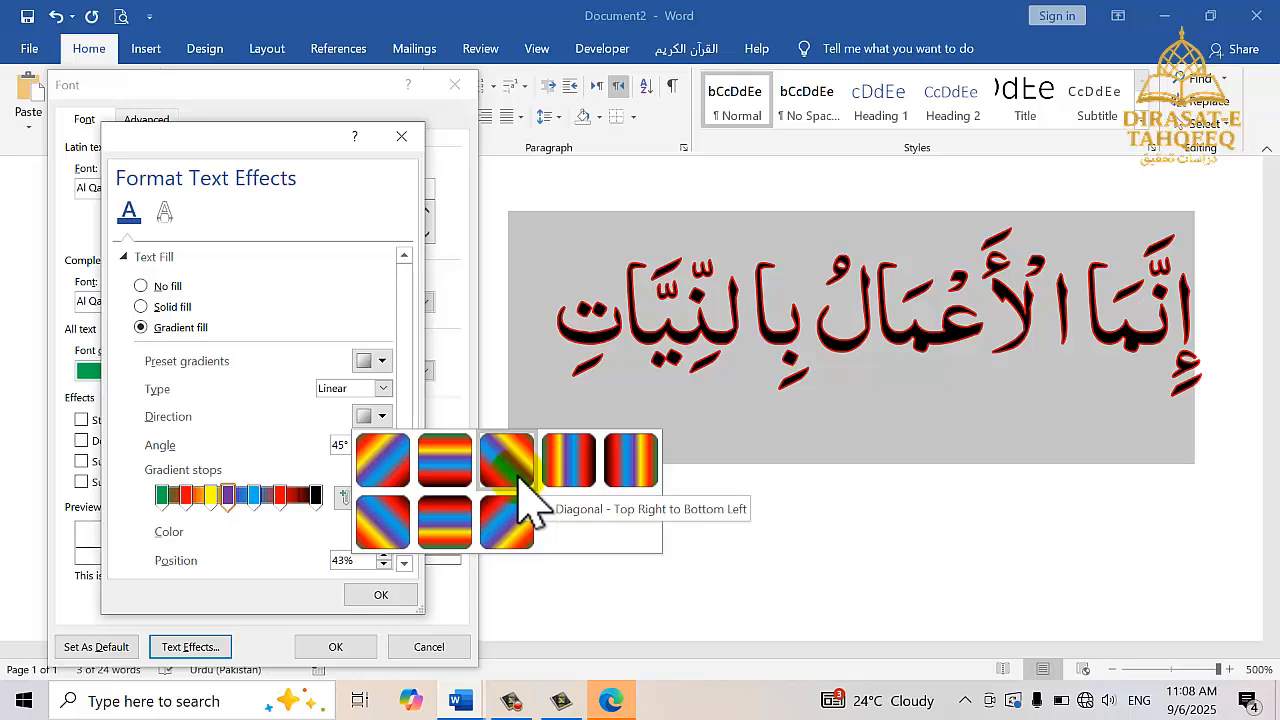
{"action": "left_click", "coordinate": [573, 466]}
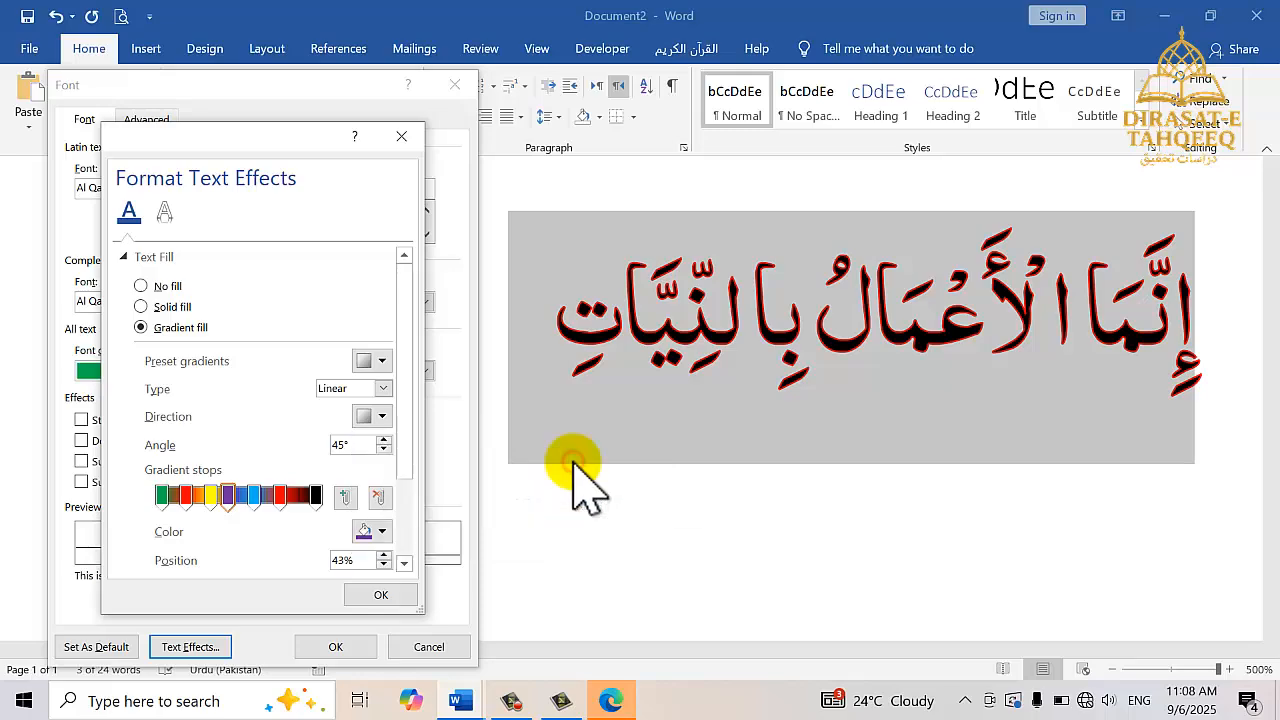
{"action": "left_click", "coordinate": [390, 596]}
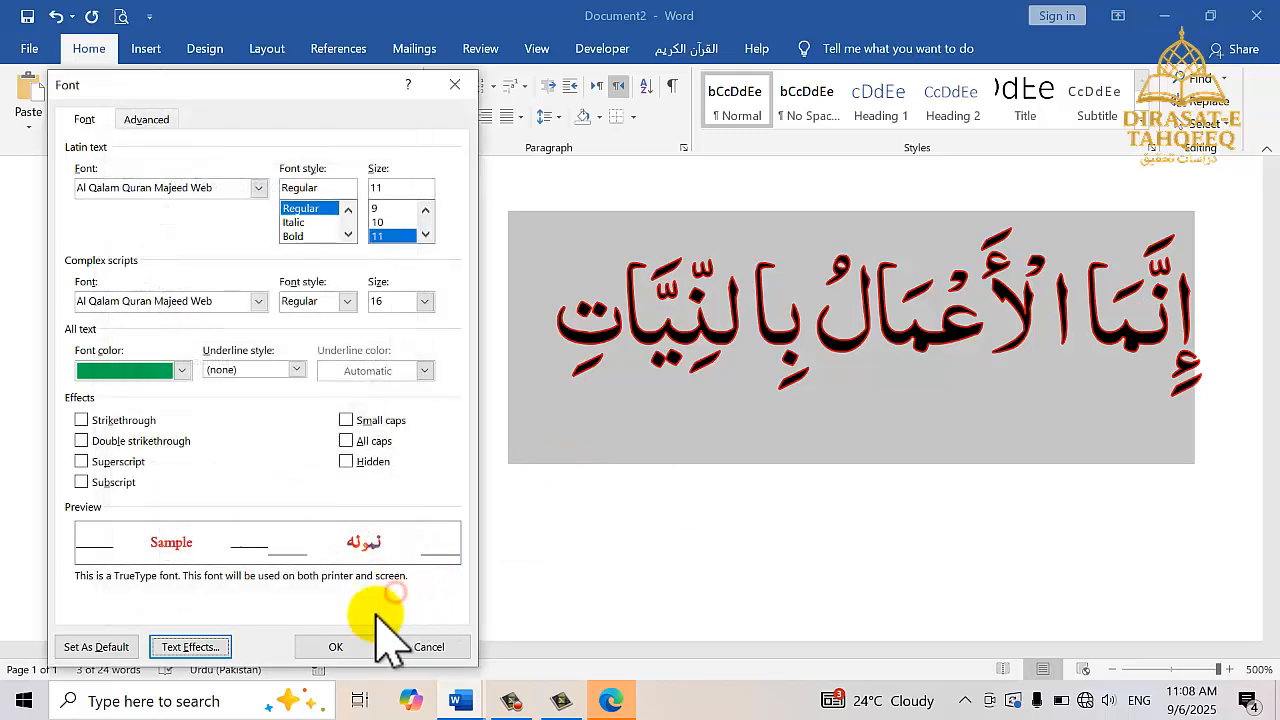
{"action": "left_click", "coordinate": [340, 646]}
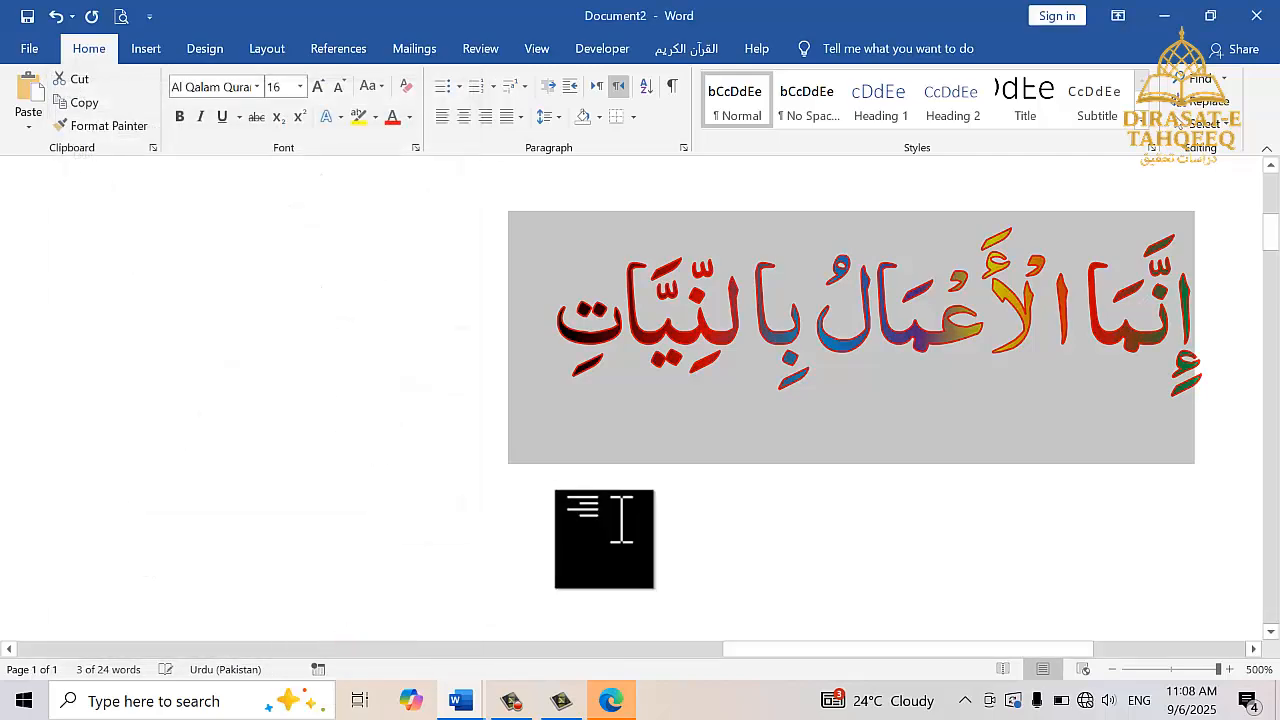
Apply the last preset in the Bevel gallery as the 3-D top bevel of the word الأعمال, with 4.5 pt width and 3 pt height
{"action": "left_click", "coordinate": [1020, 428]}
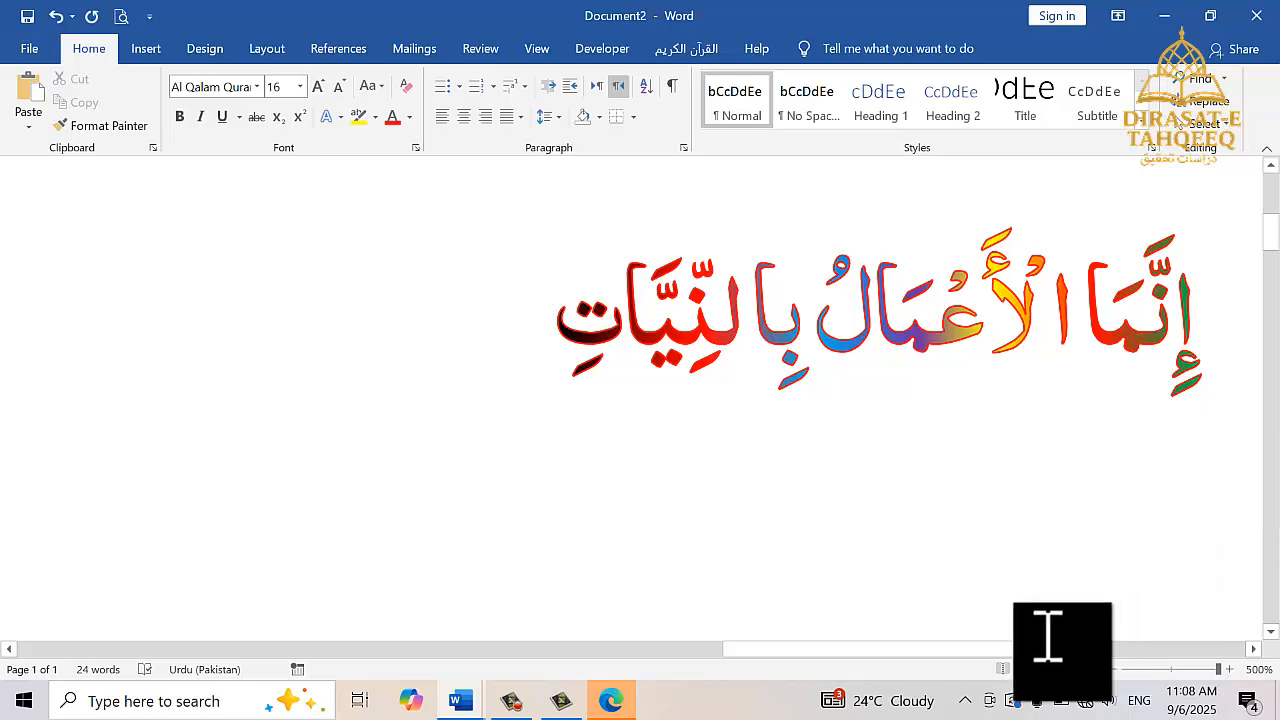
{"action": "left_click_drag", "start_coordinate": [1033, 647], "coordinate": [1081, 647]}
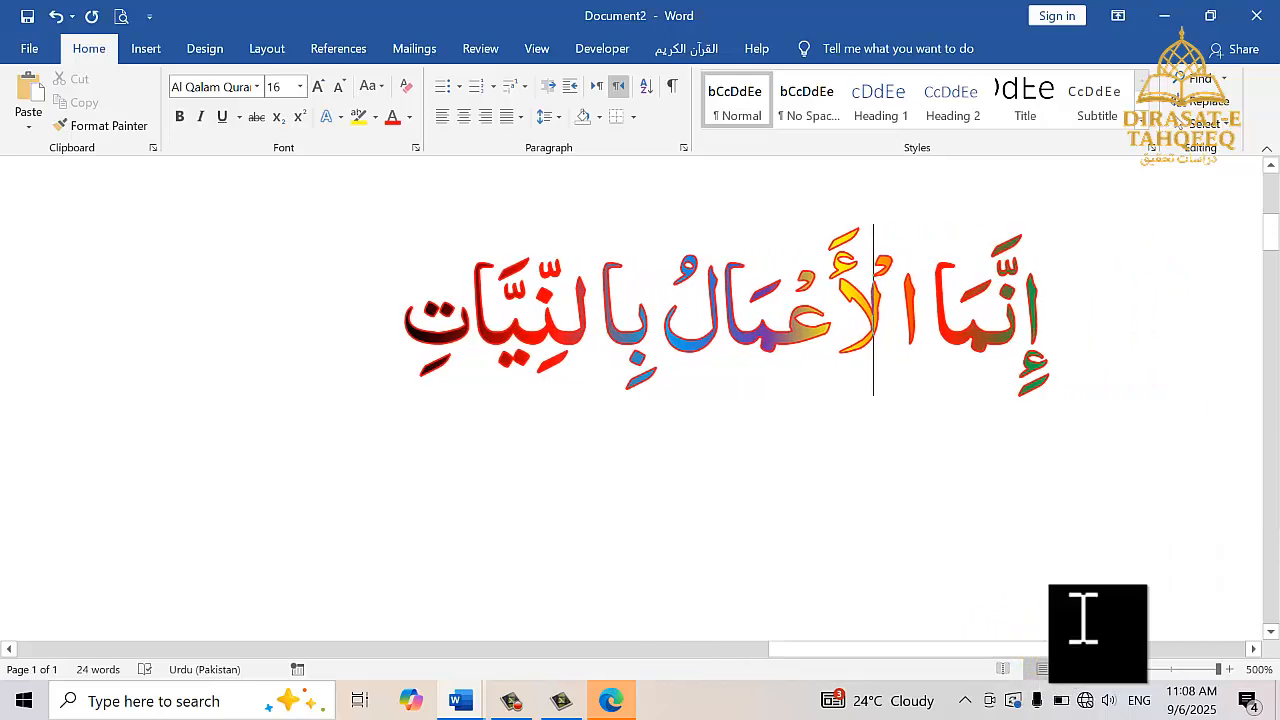
{"action": "left_click_drag", "start_coordinate": [1273, 171], "coordinate": [1273, 173]}
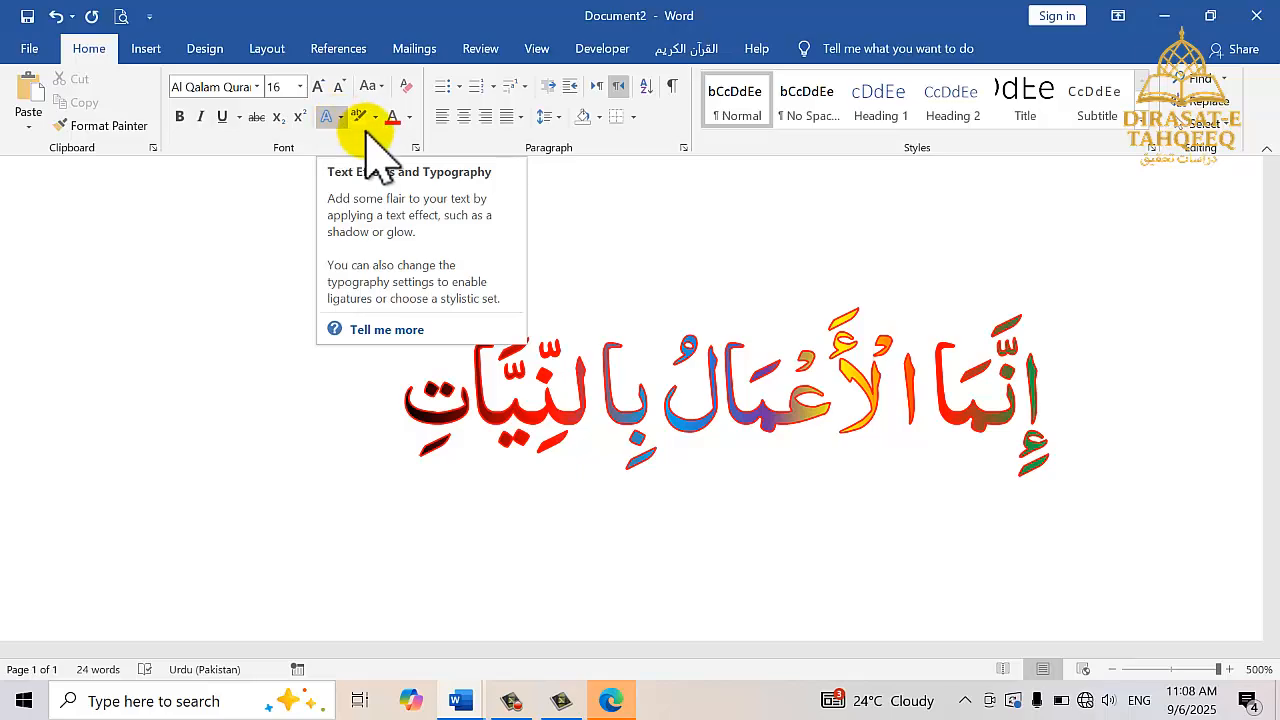
{"action": "left_click", "coordinate": [413, 145]}
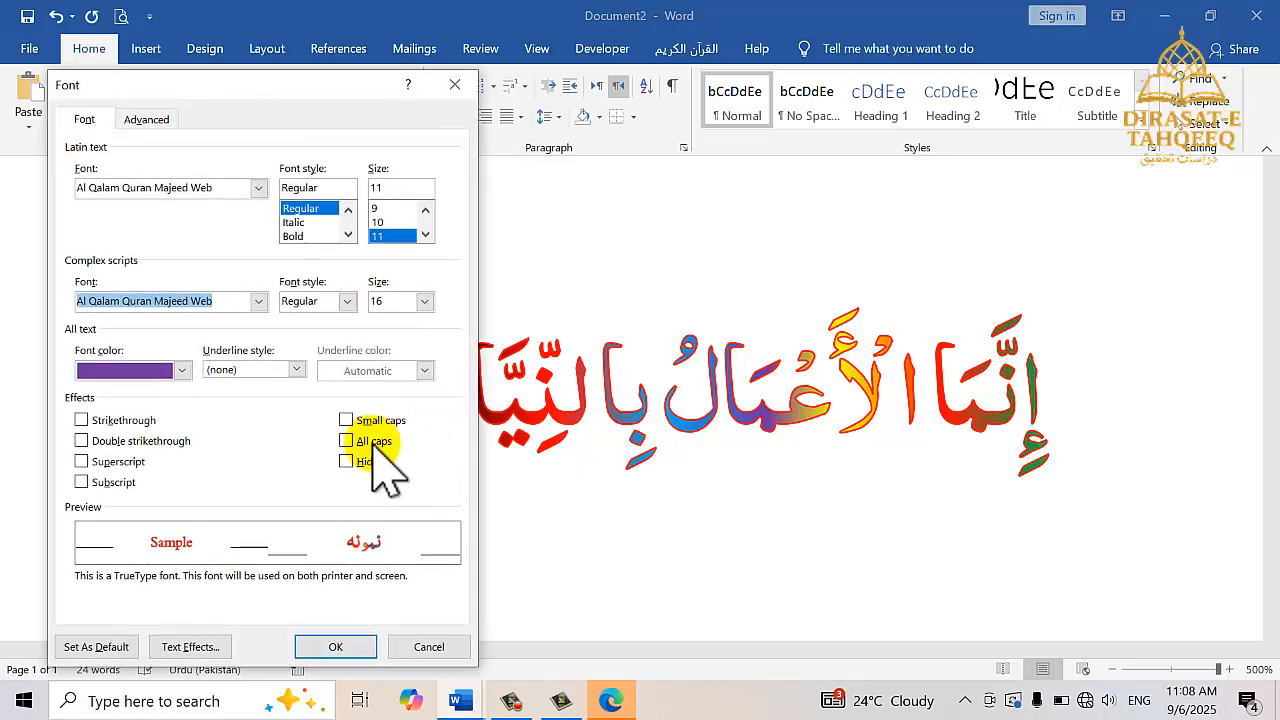
{"action": "left_click", "coordinate": [190, 647]}
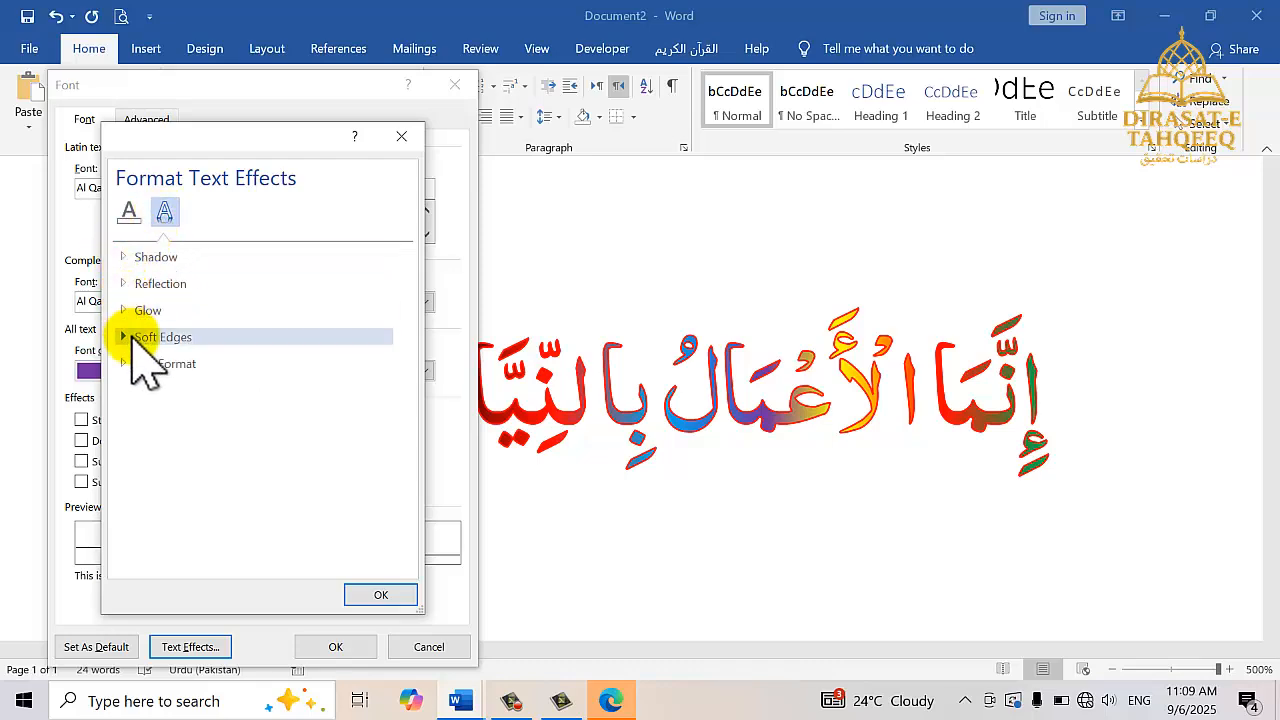
{"action": "left_click", "coordinate": [127, 367]}
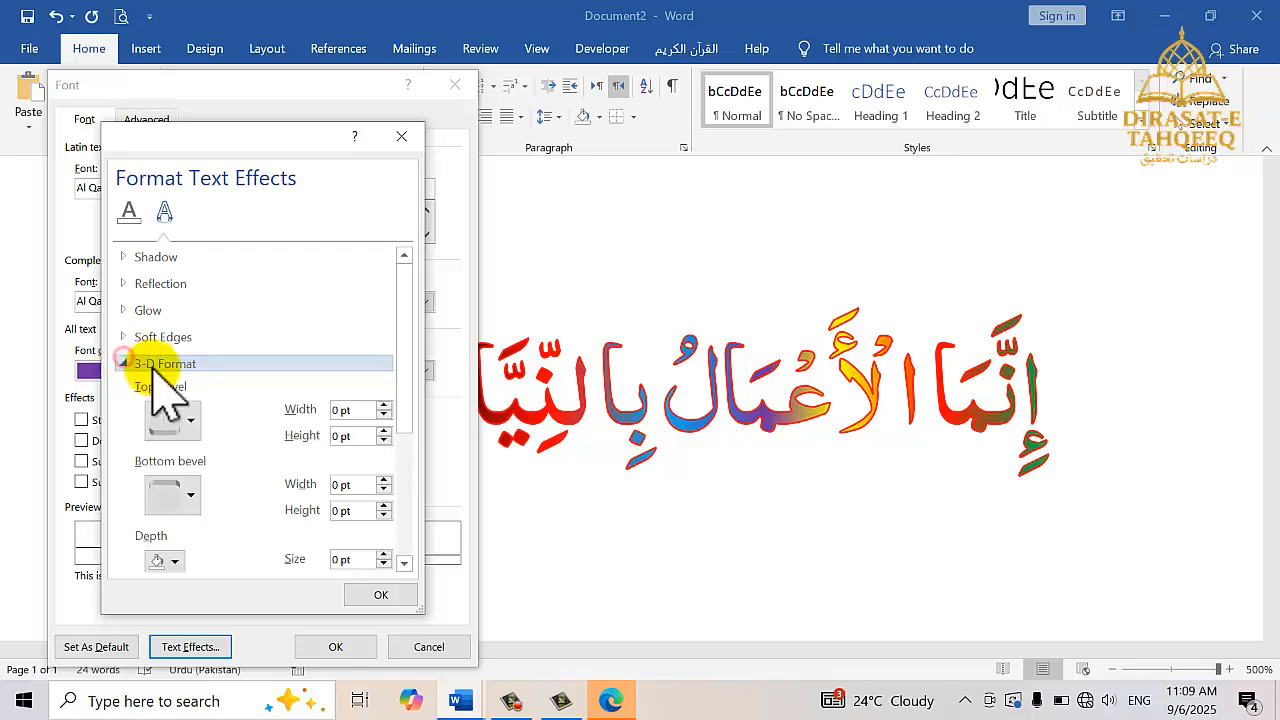
{"action": "left_click", "coordinate": [405, 563]}
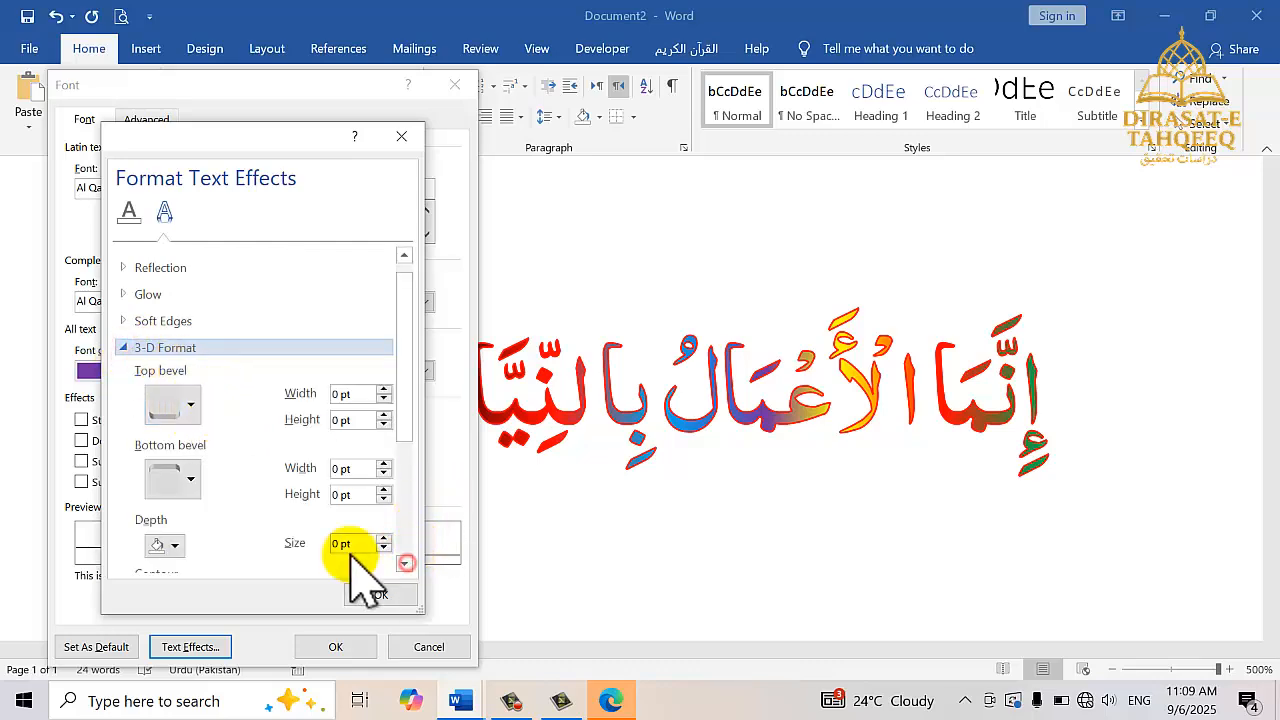
{"action": "left_click", "coordinate": [188, 405]}
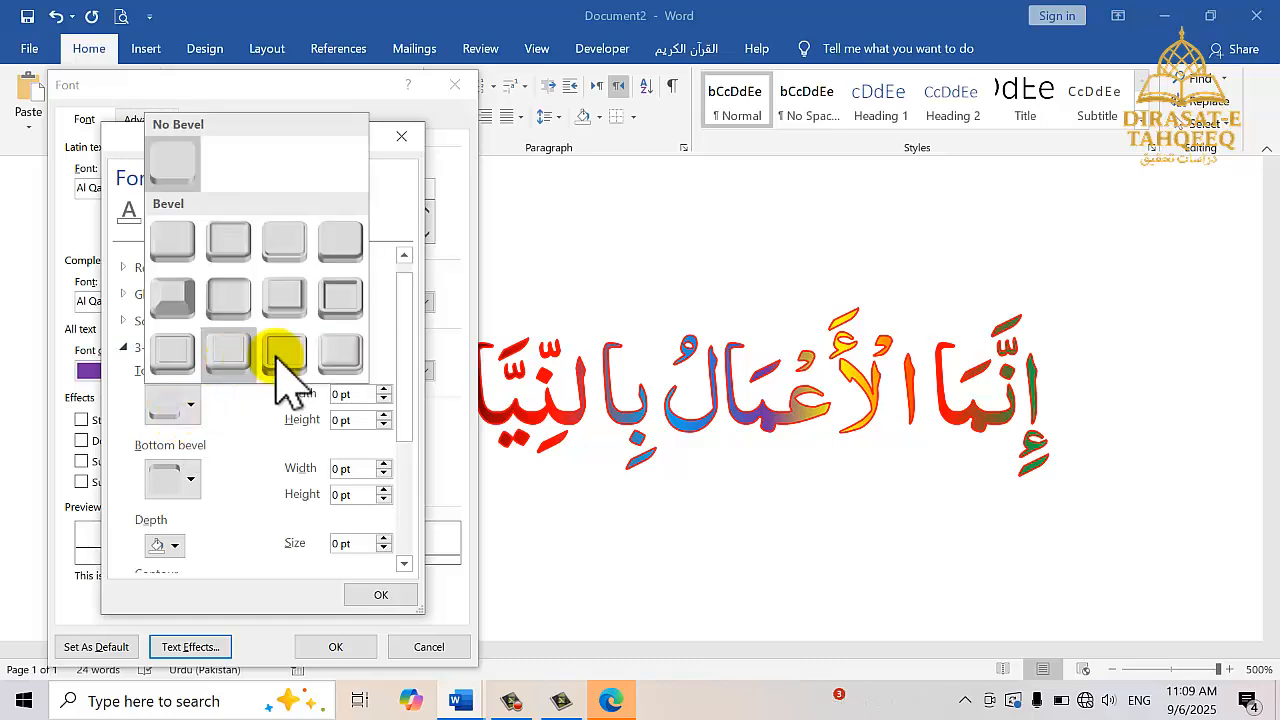
{"action": "left_click", "coordinate": [335, 355]}
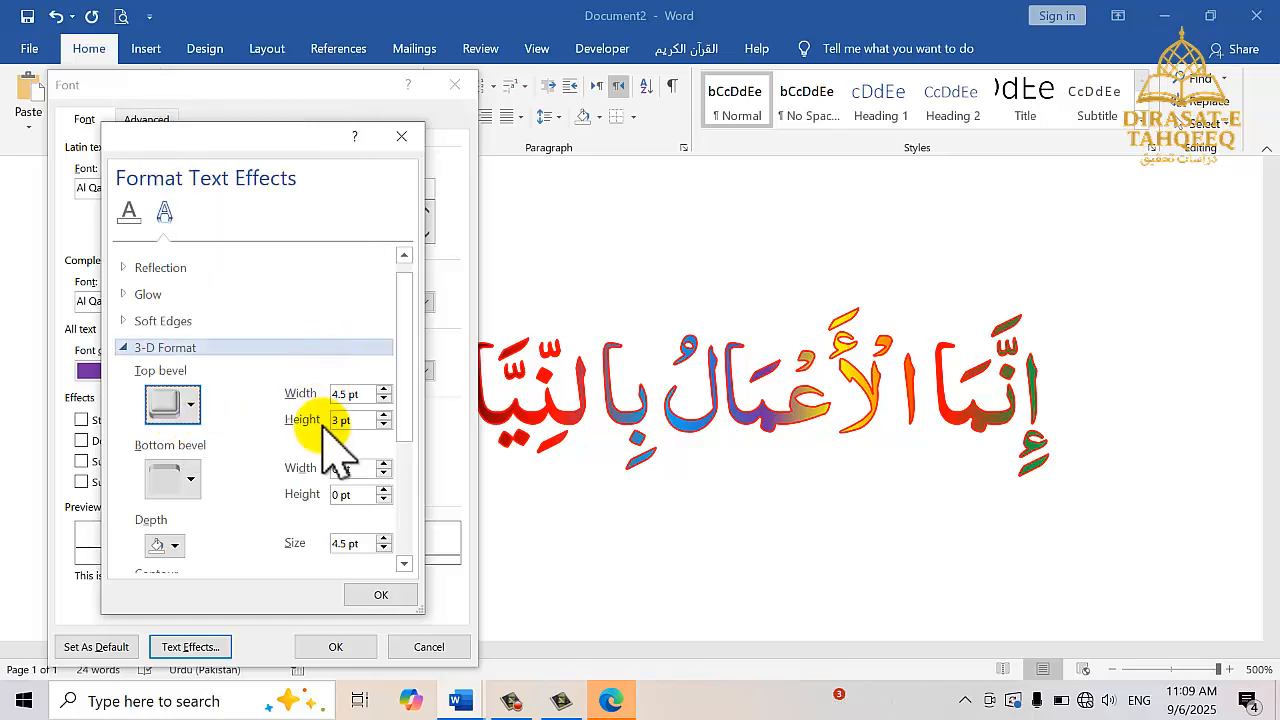
{"action": "left_click", "coordinate": [405, 563]}
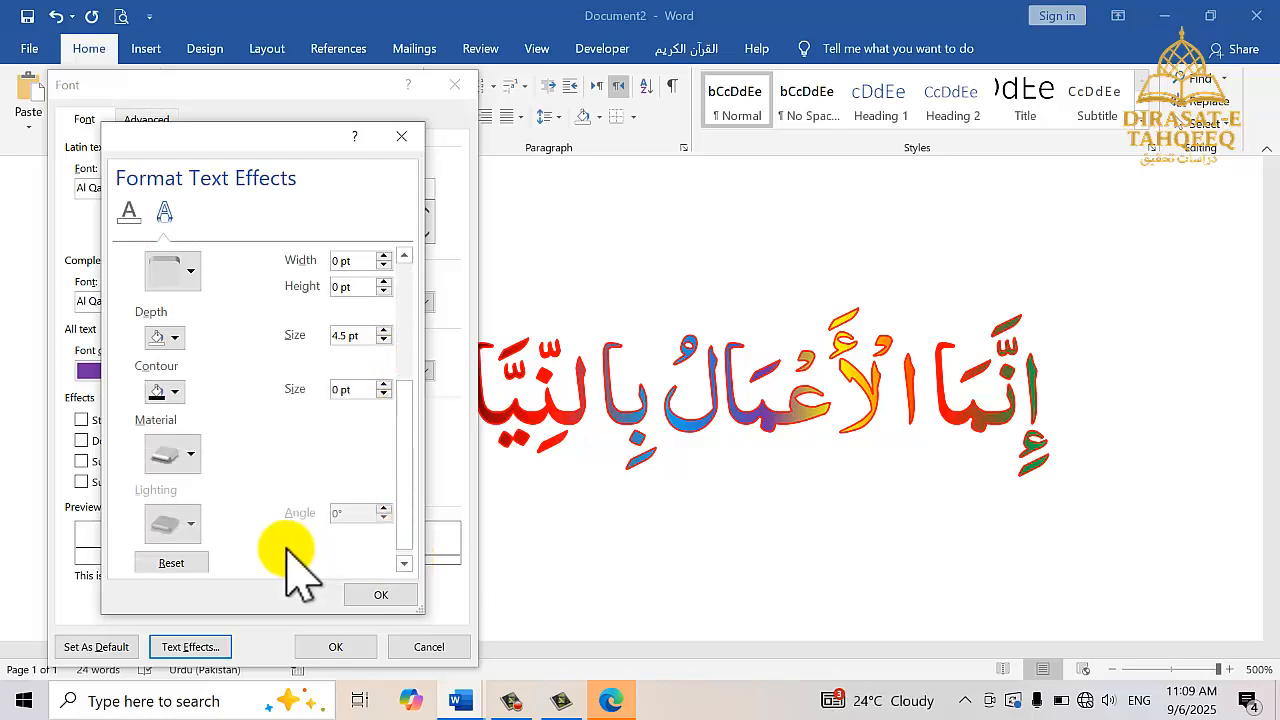
{"action": "left_click", "coordinate": [366, 595]}
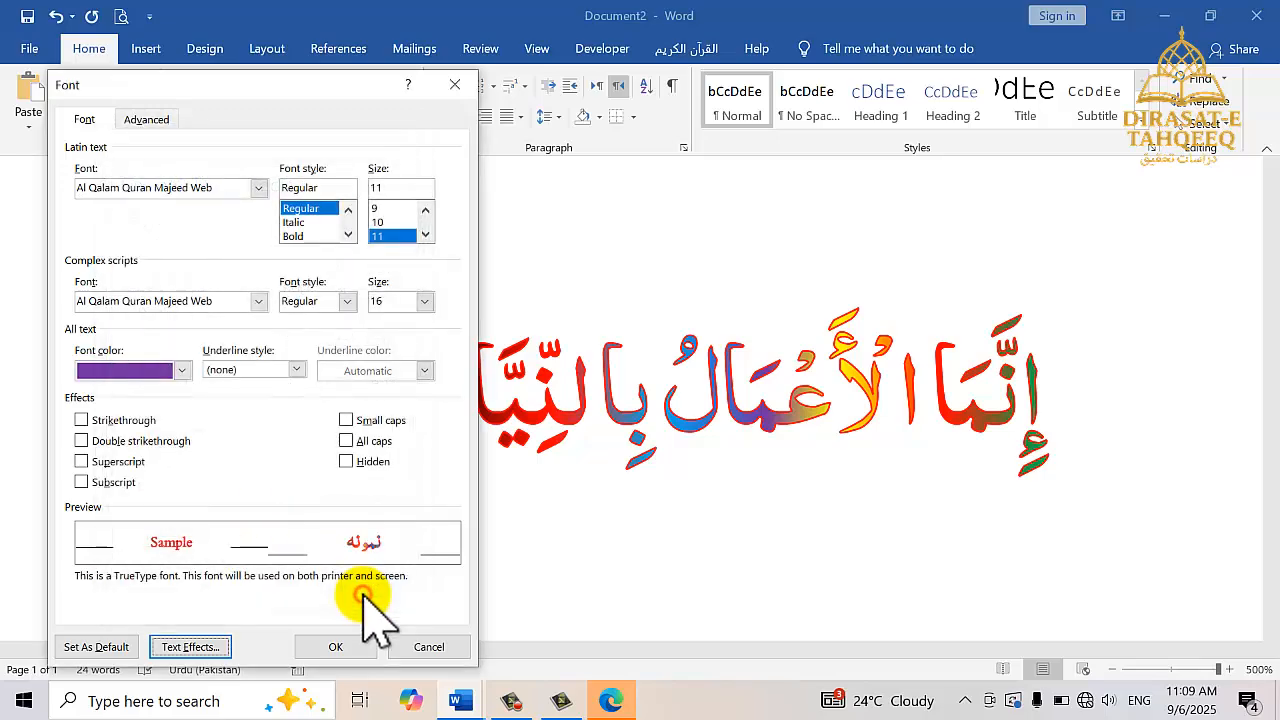
{"action": "left_click", "coordinate": [343, 646]}
{"action": "left_click", "coordinate": [818, 490]}
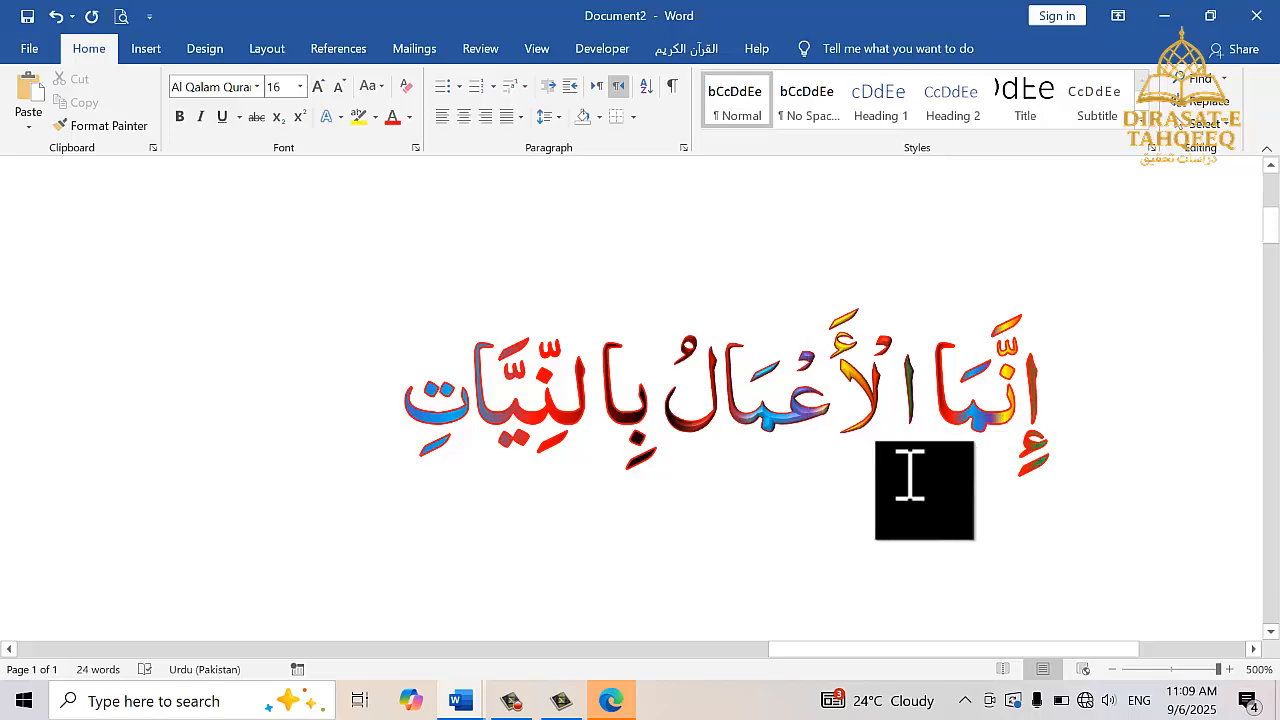
Review the character scale choices in the advanced font settings and cancel without changing anything
{"action": "left_click", "coordinate": [414, 148]}
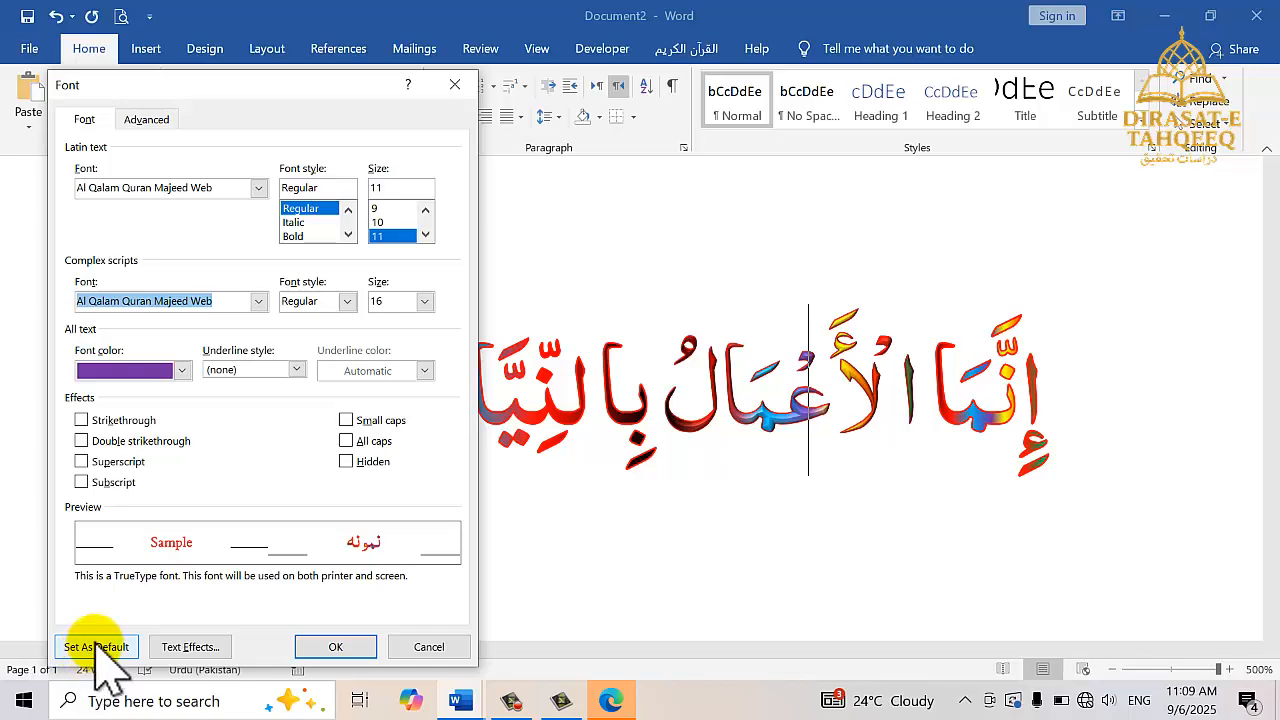
{"action": "left_click", "coordinate": [140, 147]}
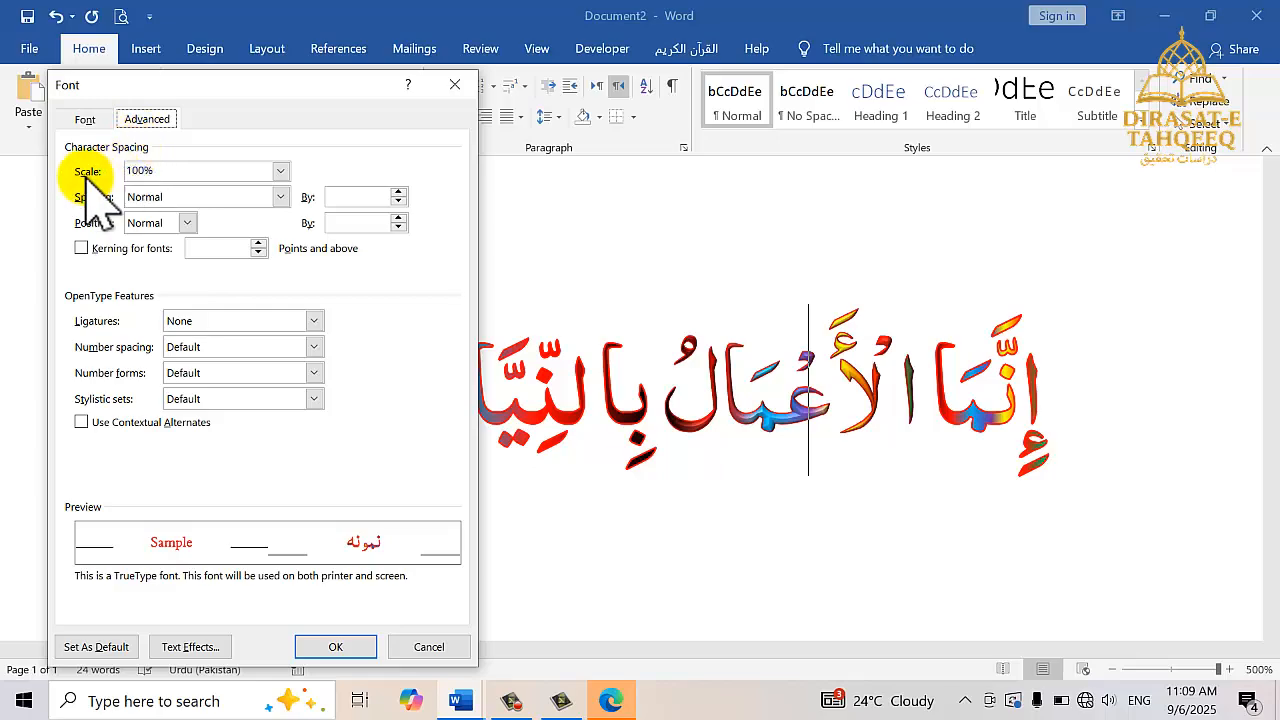
{"action": "left_click", "coordinate": [282, 171]}
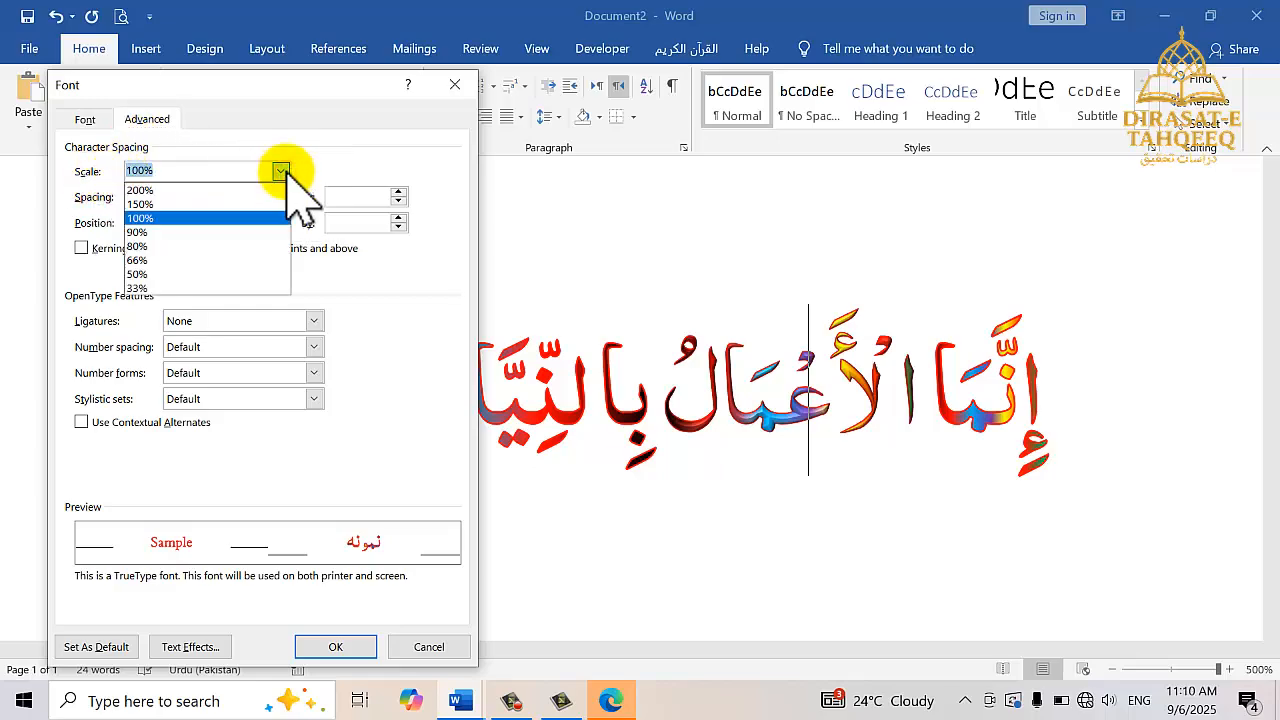
{"action": "left_click", "coordinate": [282, 171]}
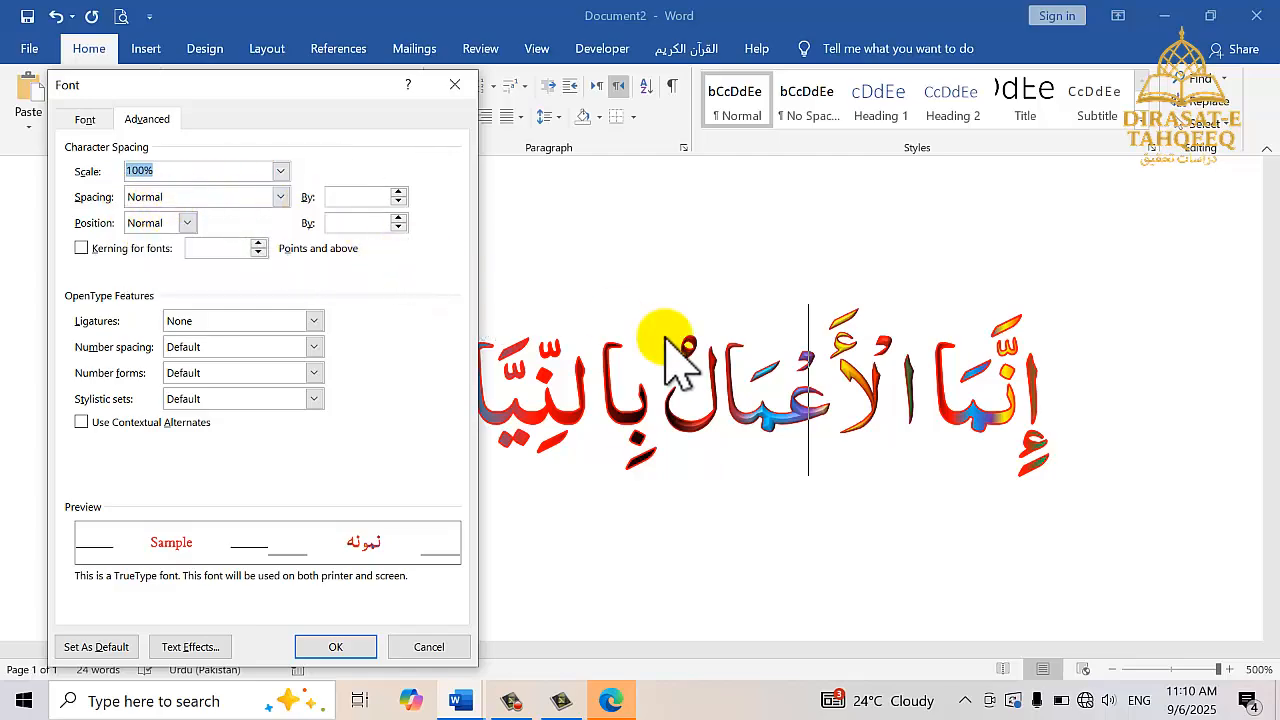
{"action": "left_click", "coordinate": [428, 647]}
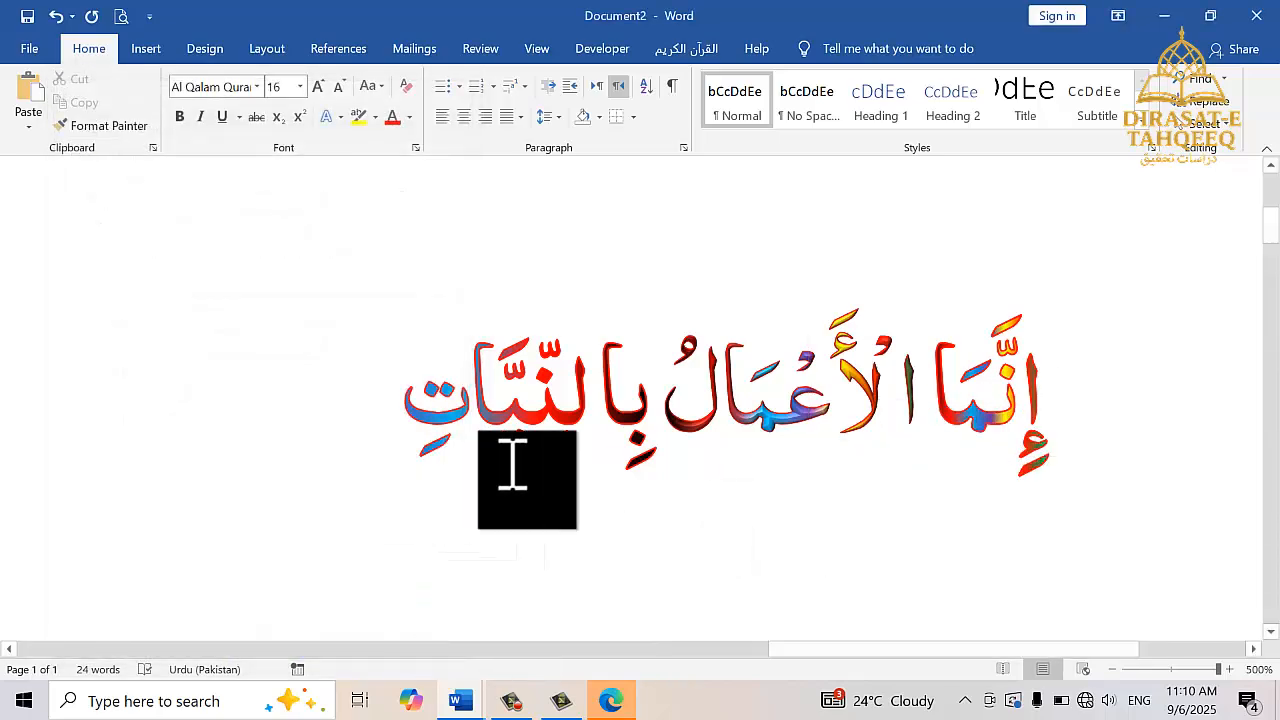
Add a new line below the Arabic phrase containing the sample text "Ajksdajskdjaskdj"
{"action": "left_click", "coordinate": [760, 470]}
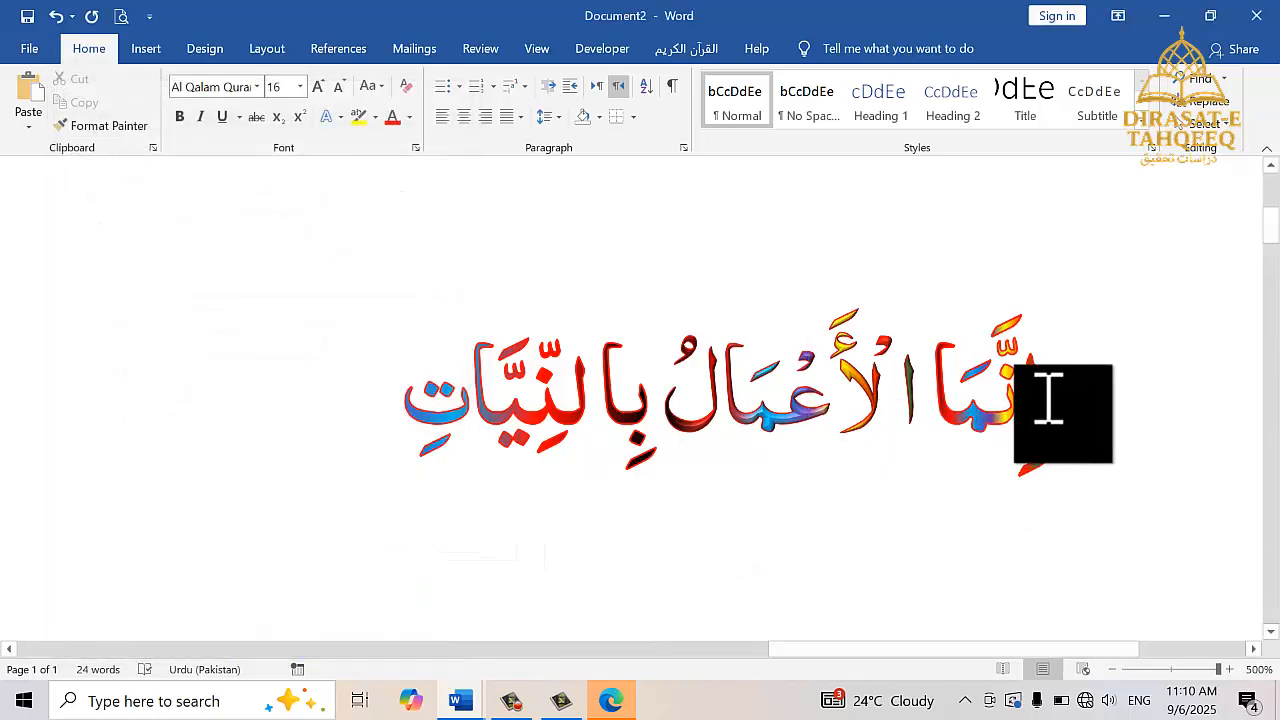
{"action": "left_click_drag", "start_coordinate": [1000, 410], "coordinate": [582, 452]}
{"action": "left_click", "coordinate": [410, 408]}
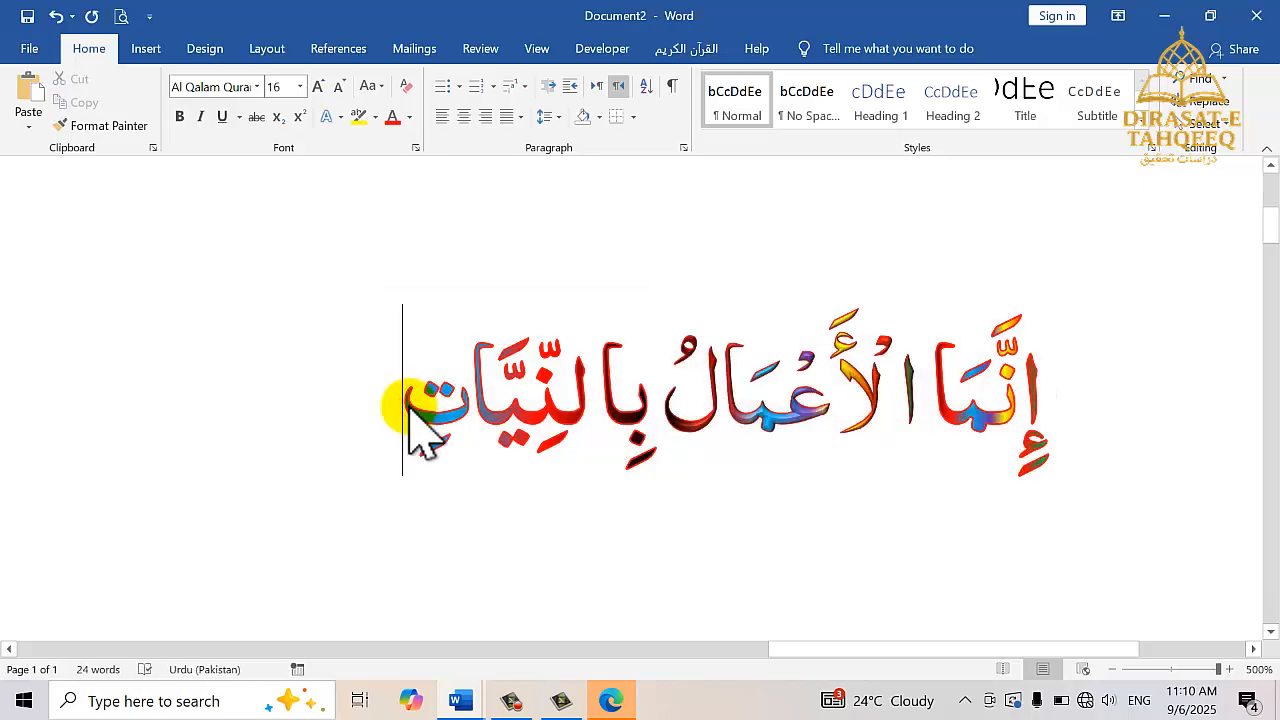
{"action": "key", "text": "Return"}
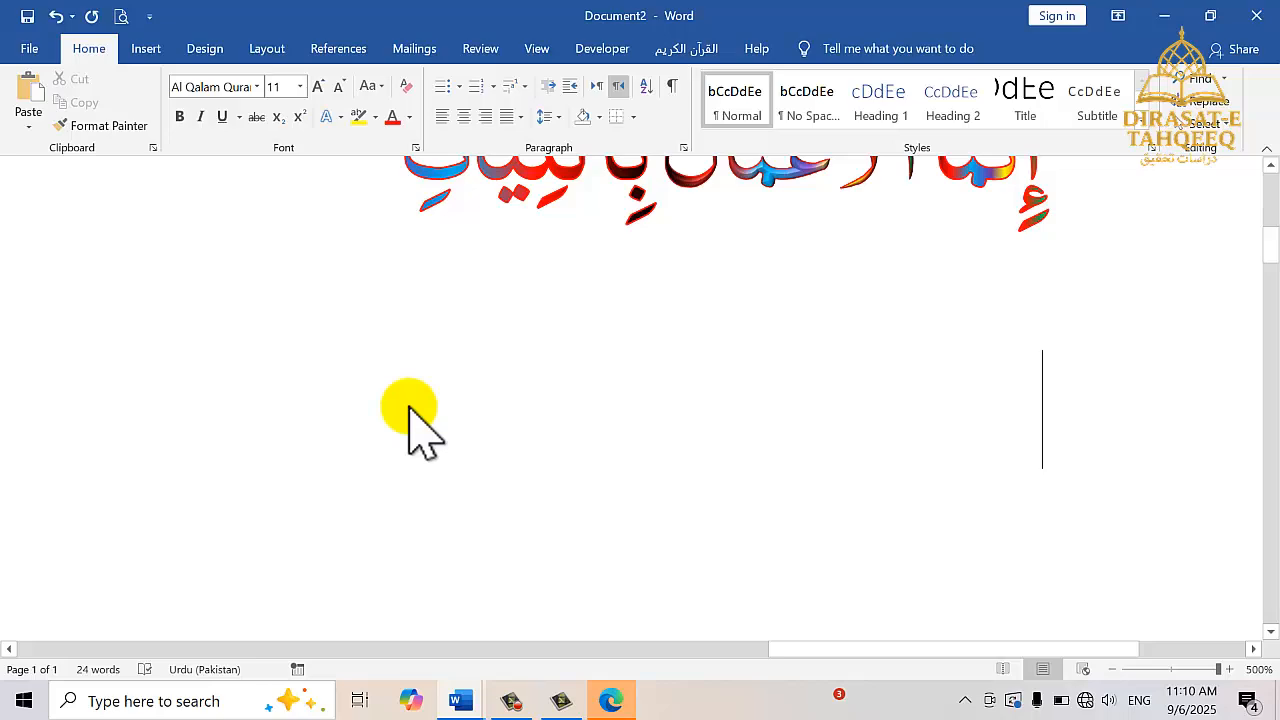
{"action": "type", "text": "Ajksdajskdjaskdj'"}
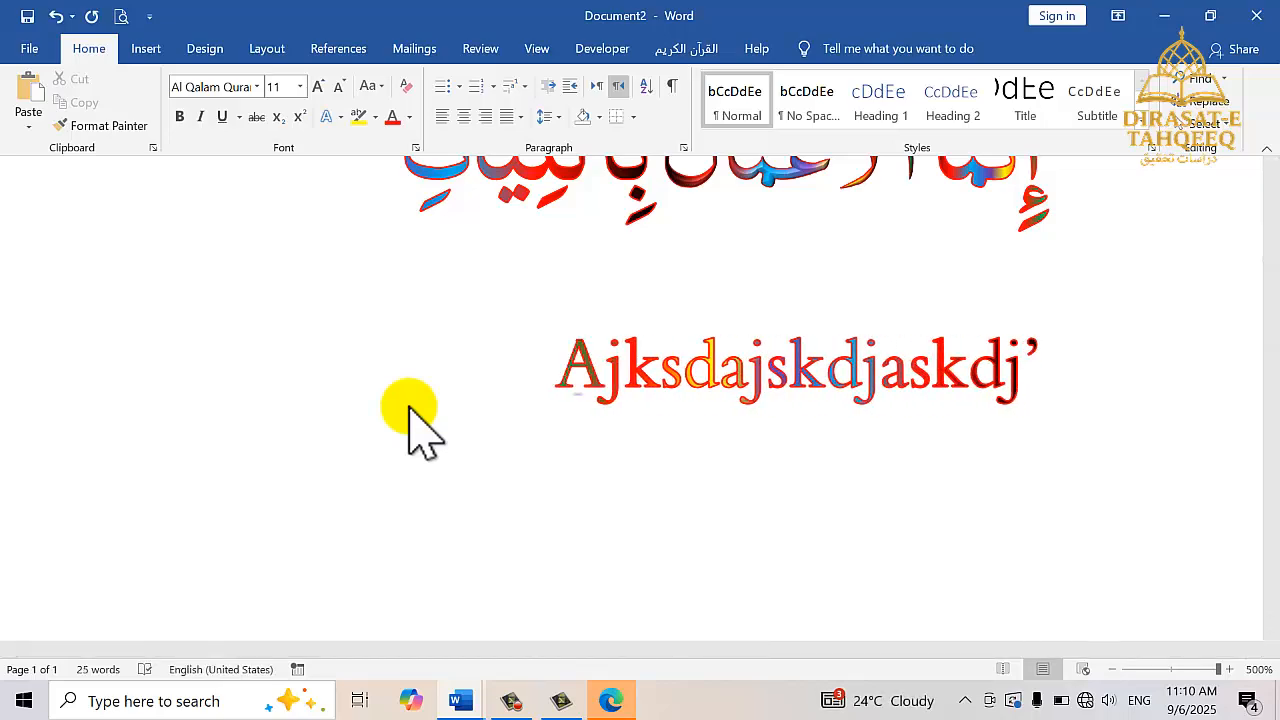
{"action": "key", "text": "BackSpace"}
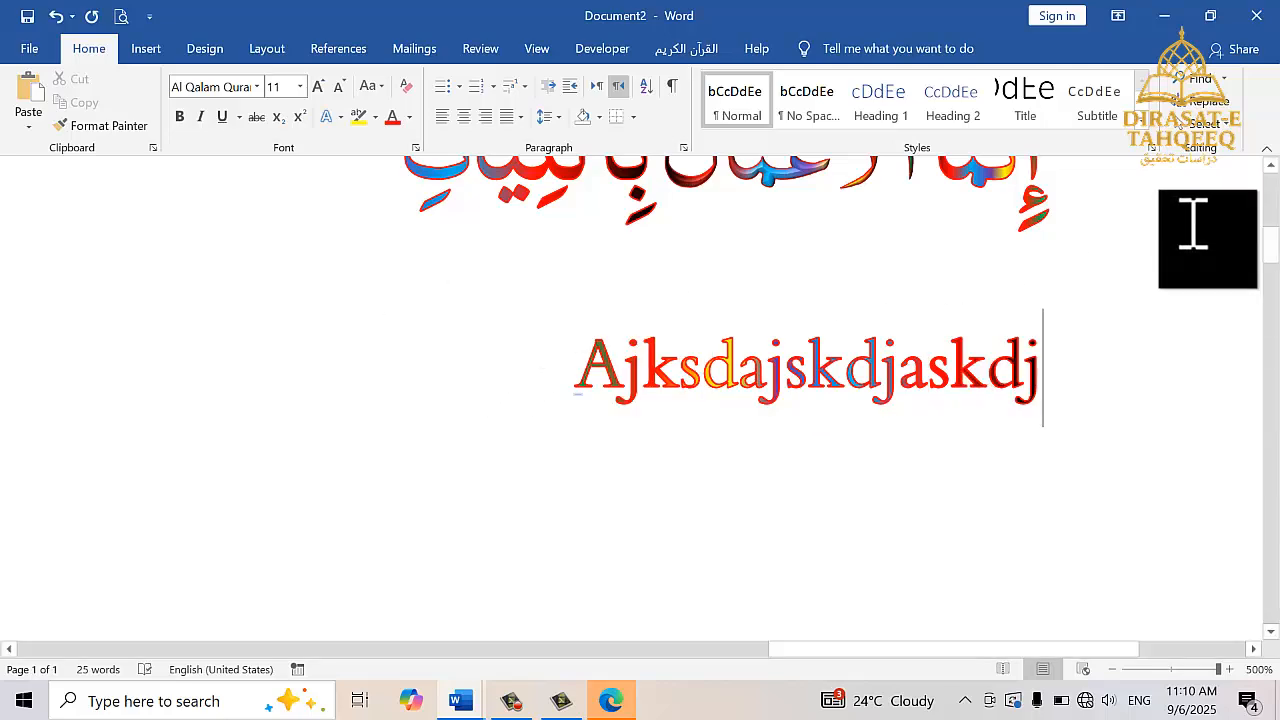
Select the Latin sample line and set its character spacing to Expanded by 1 pt
{"action": "left_click", "coordinate": [1269, 168]}
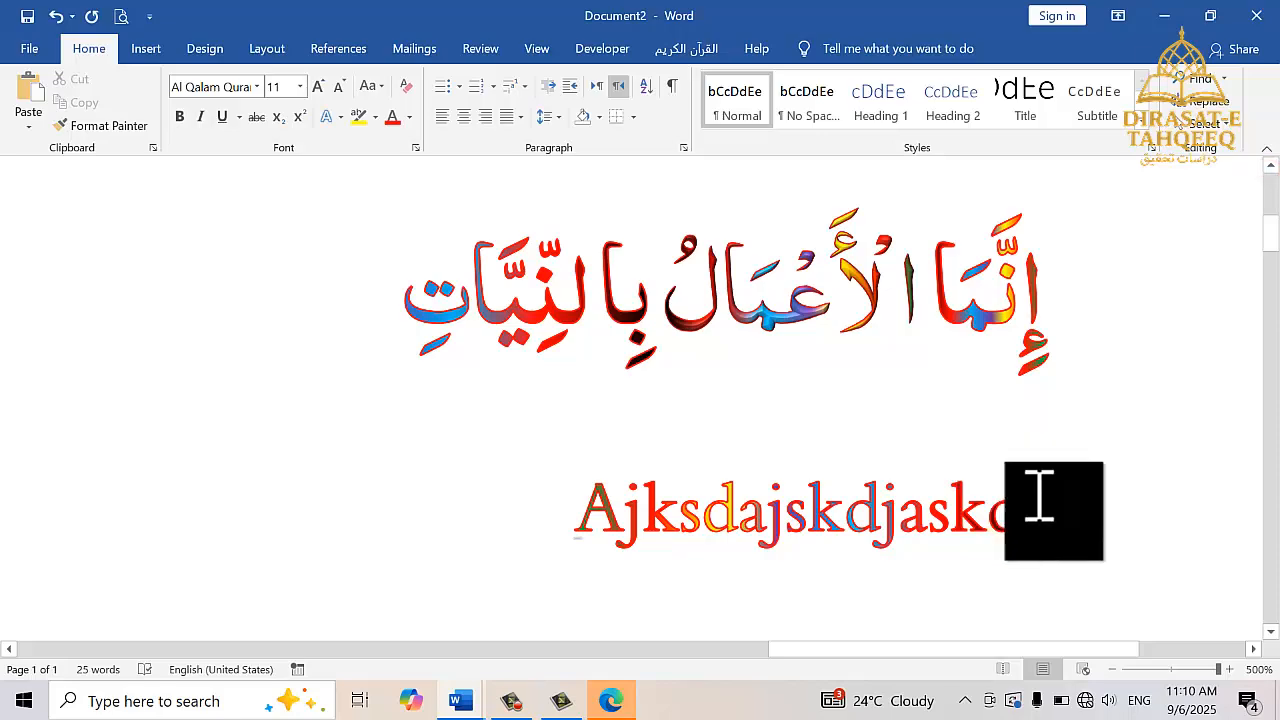
{"action": "left_click_drag", "start_coordinate": [1051, 518], "coordinate": [592, 527]}
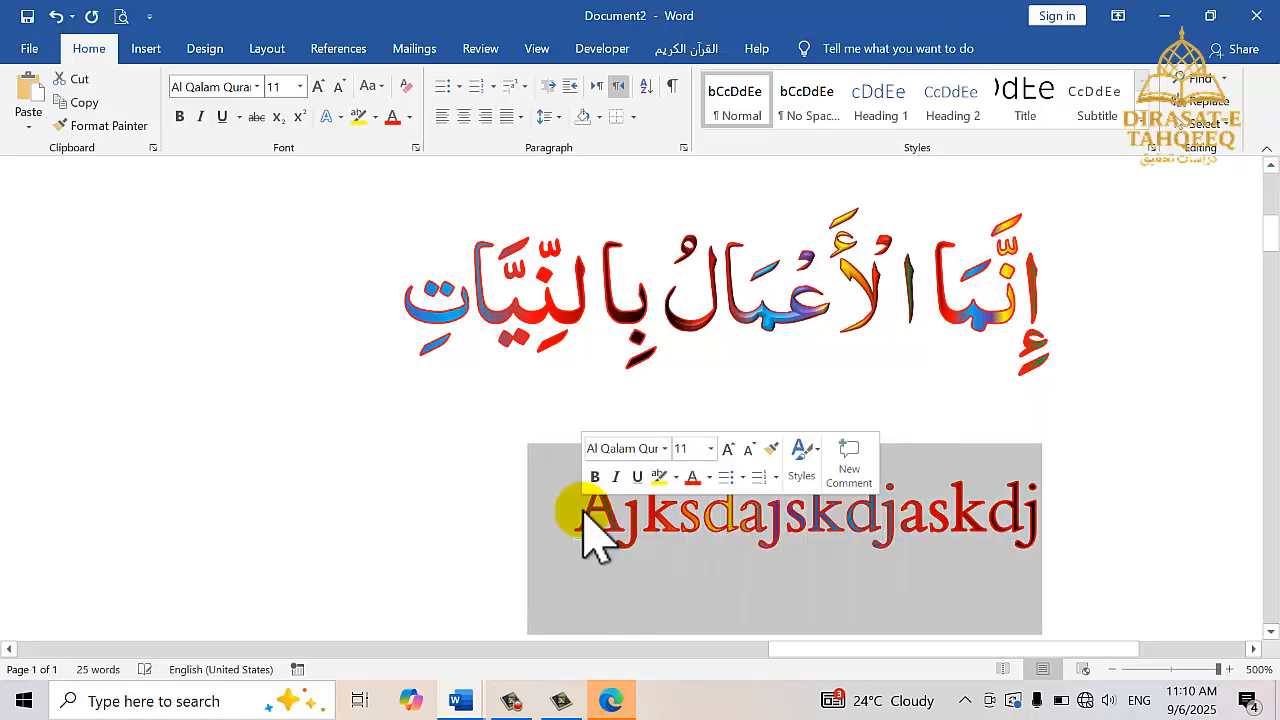
{"action": "left_click", "coordinate": [415, 147]}
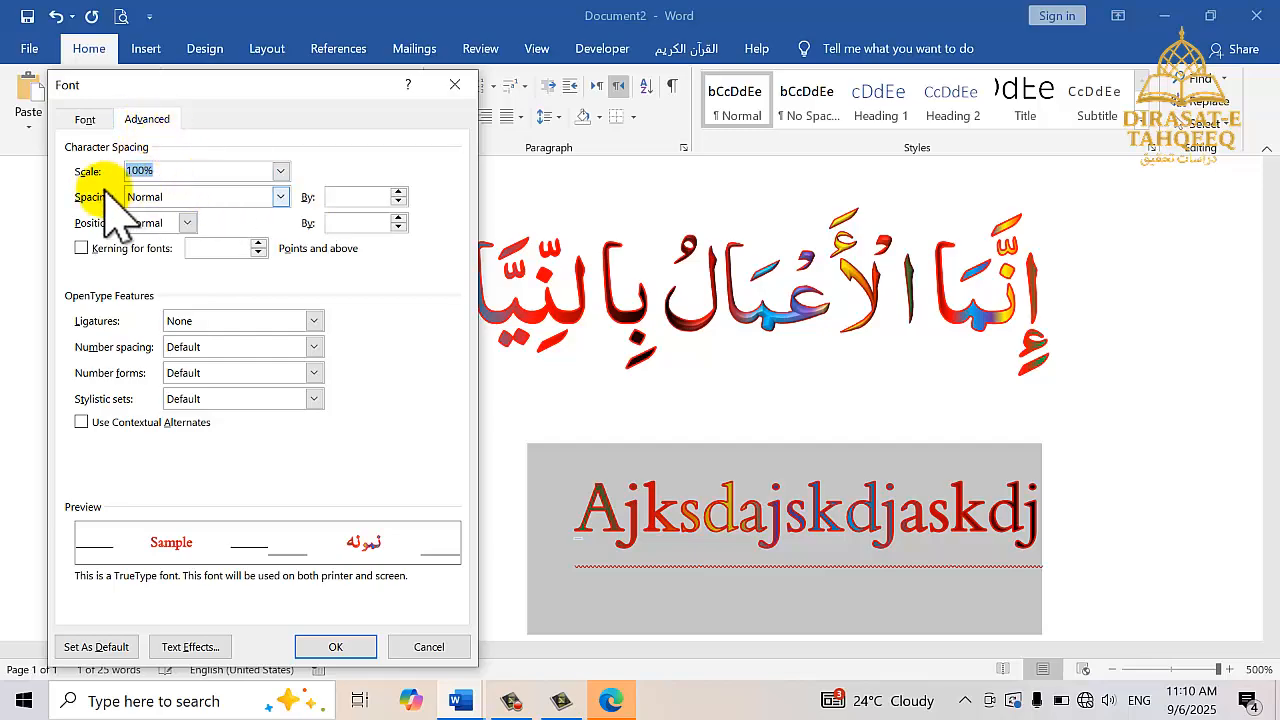
{"action": "left_click", "coordinate": [281, 197]}
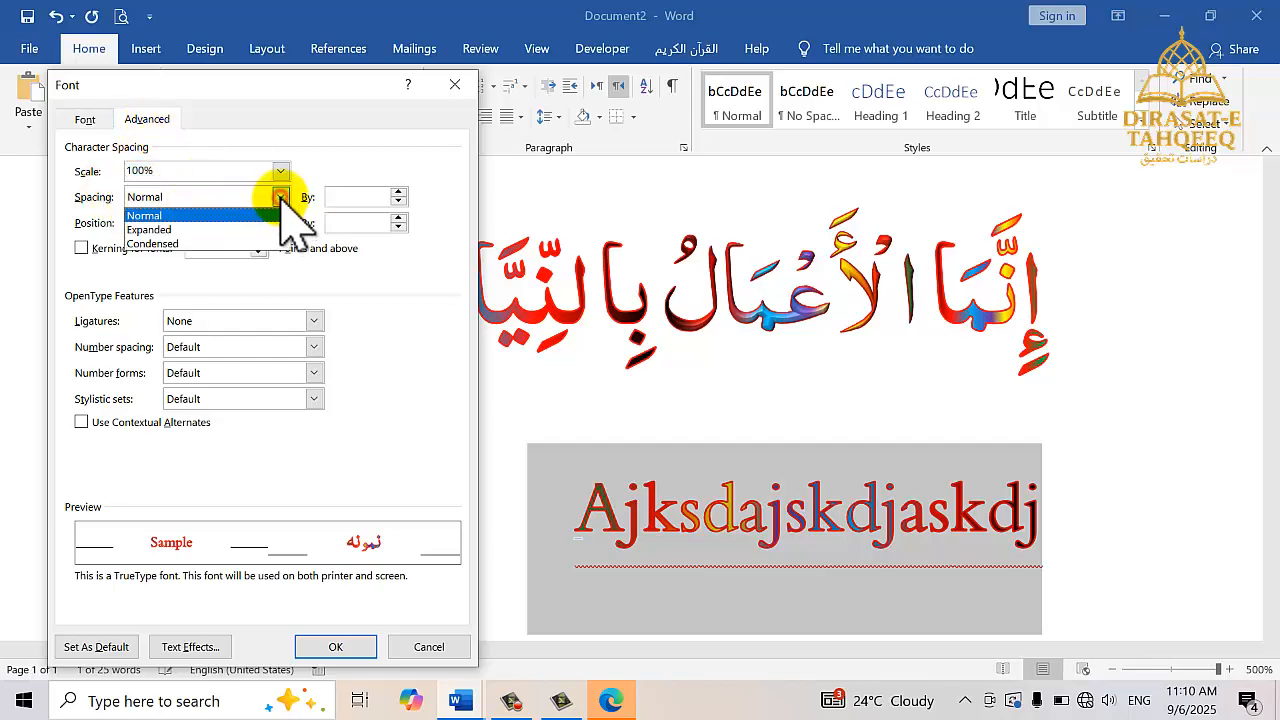
{"action": "left_click", "coordinate": [205, 229]}
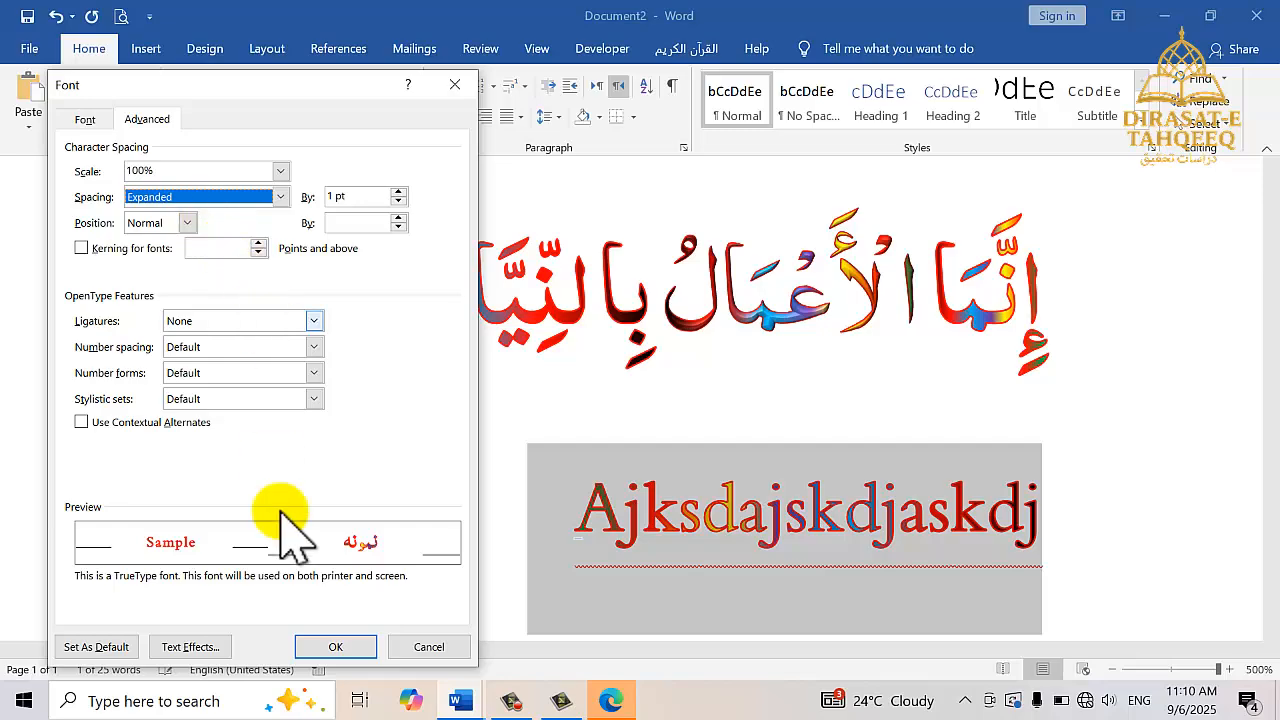
{"action": "left_click", "coordinate": [335, 646]}
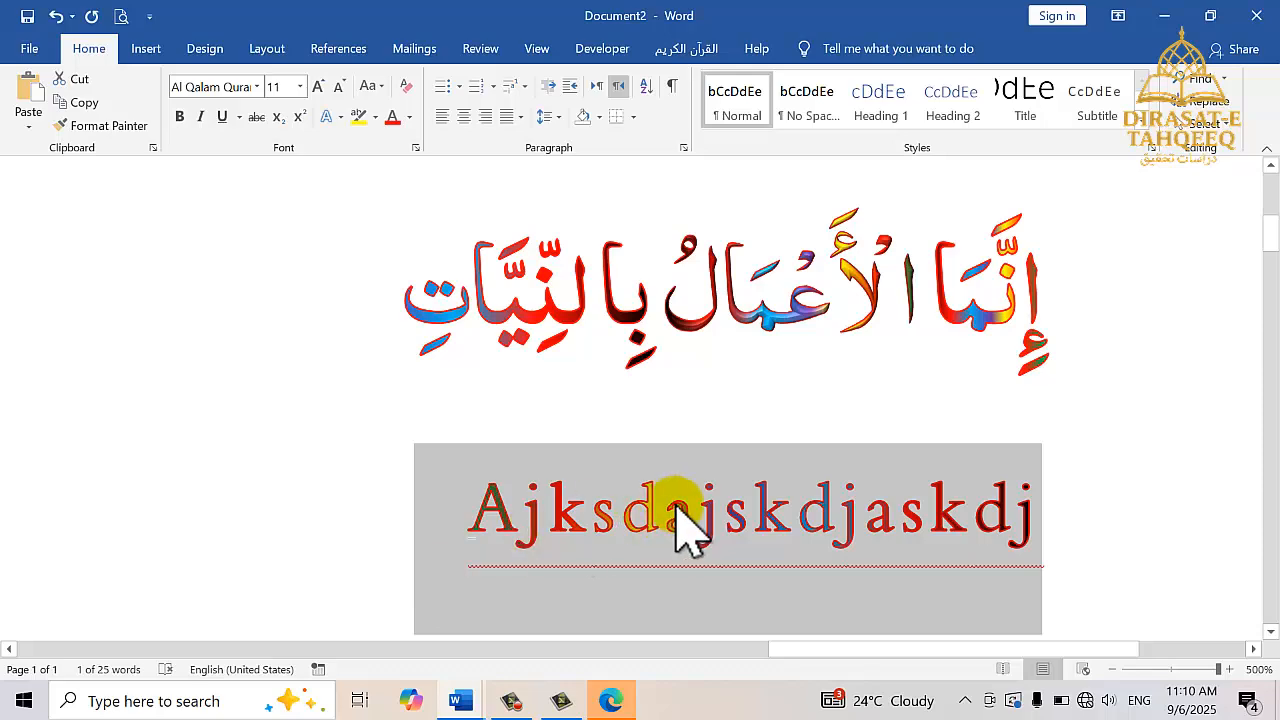
Undo and redo the expanded spacing on the sample line to compare the two versions
{"action": "left_click", "coordinate": [709, 503]}
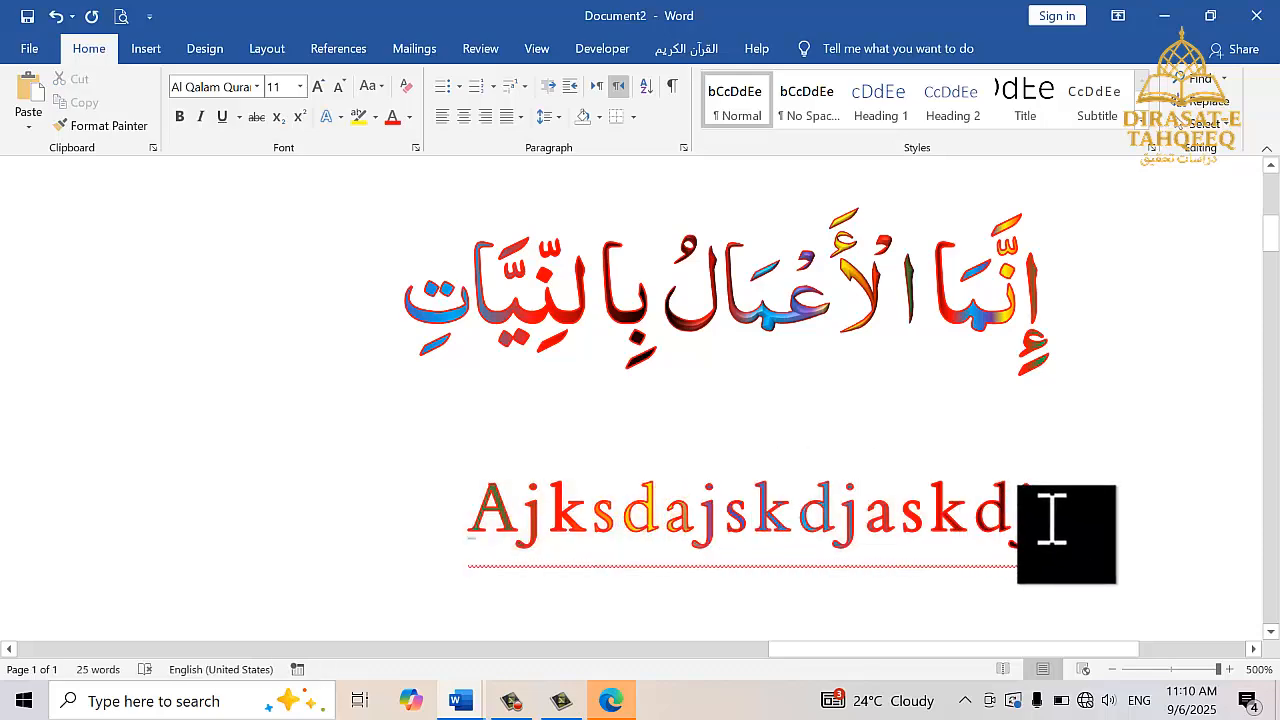
{"action": "key", "text": "ctrl+z"}
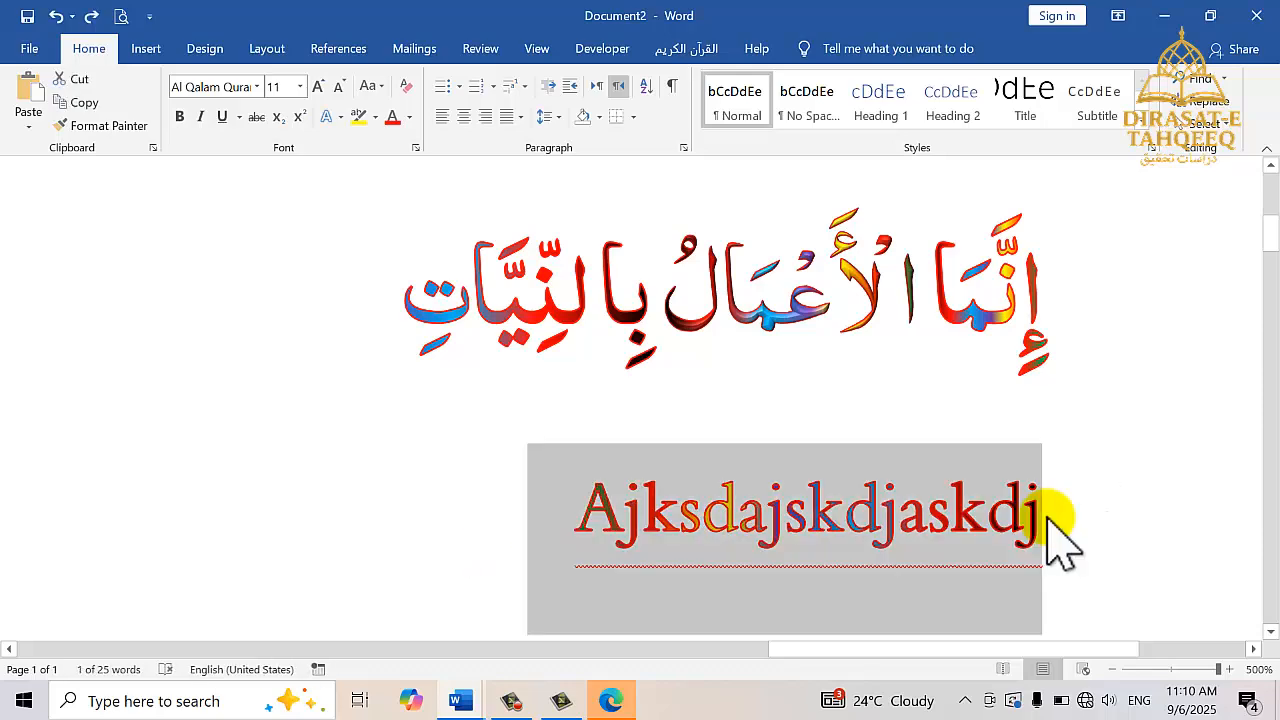
{"action": "key", "text": "ctrl+y"}
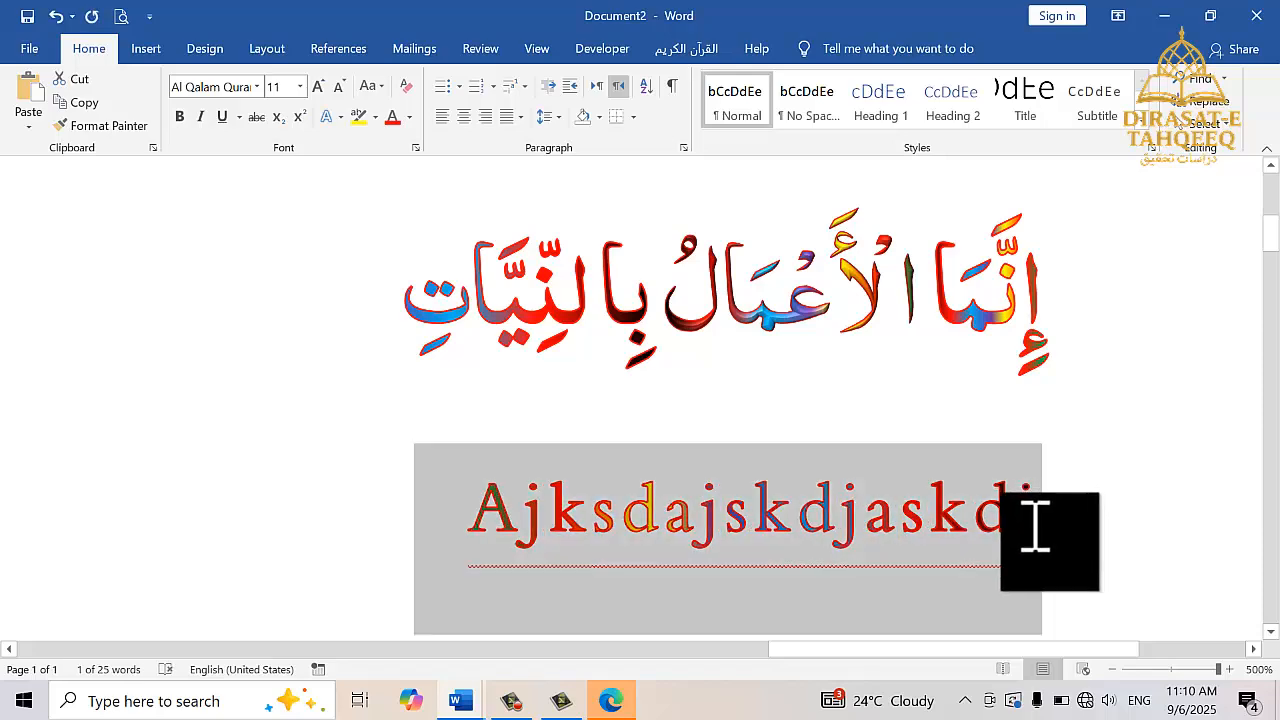
Reselect the whole Latin sample line and increase its expanded character spacing to 2 pt
{"action": "left_click", "coordinate": [1037, 525]}
{"action": "left_click_drag", "start_coordinate": [1037, 525], "coordinate": [468, 522]}
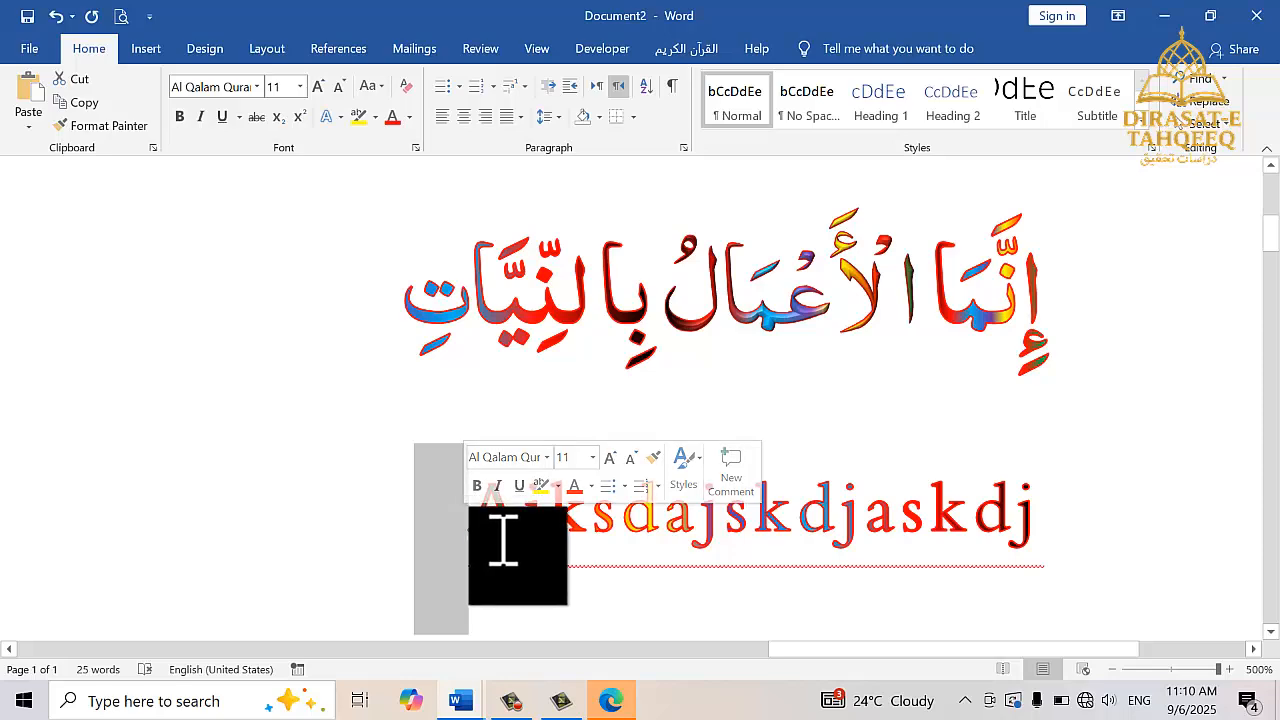
{"action": "left_click_drag", "start_coordinate": [574, 522], "coordinate": [1051, 523]}
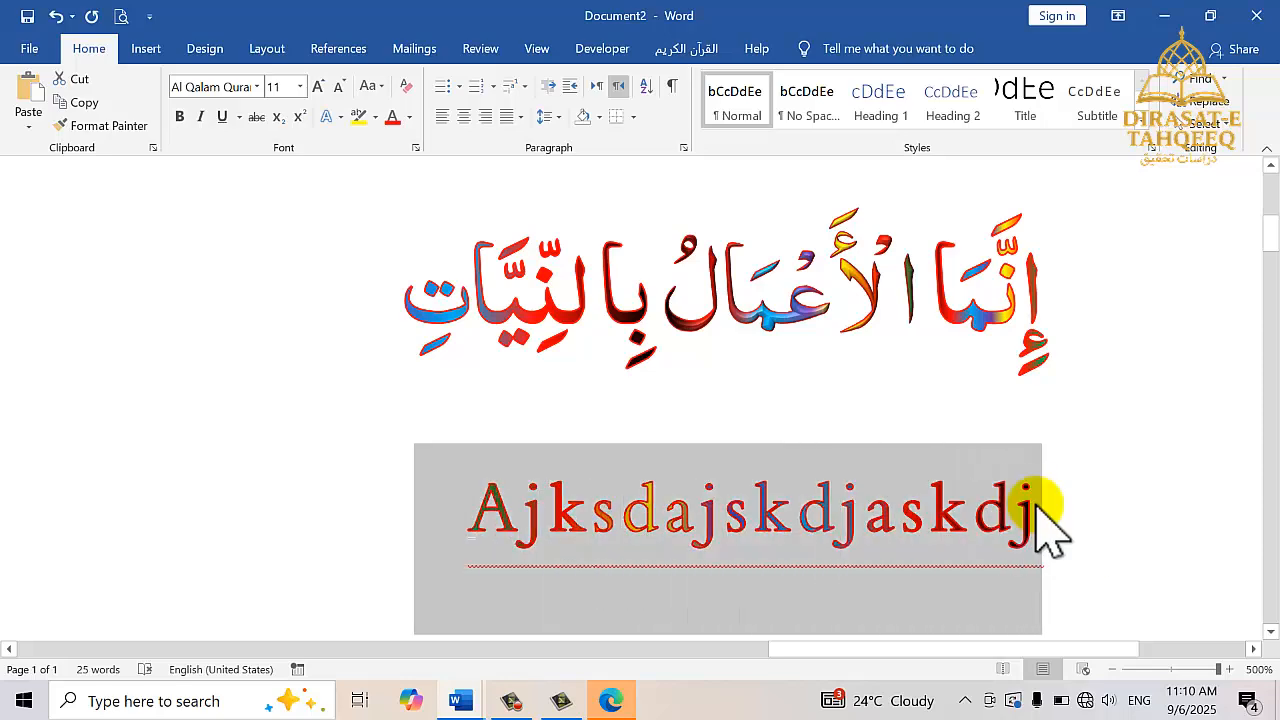
{"action": "left_click", "coordinate": [416, 148]}
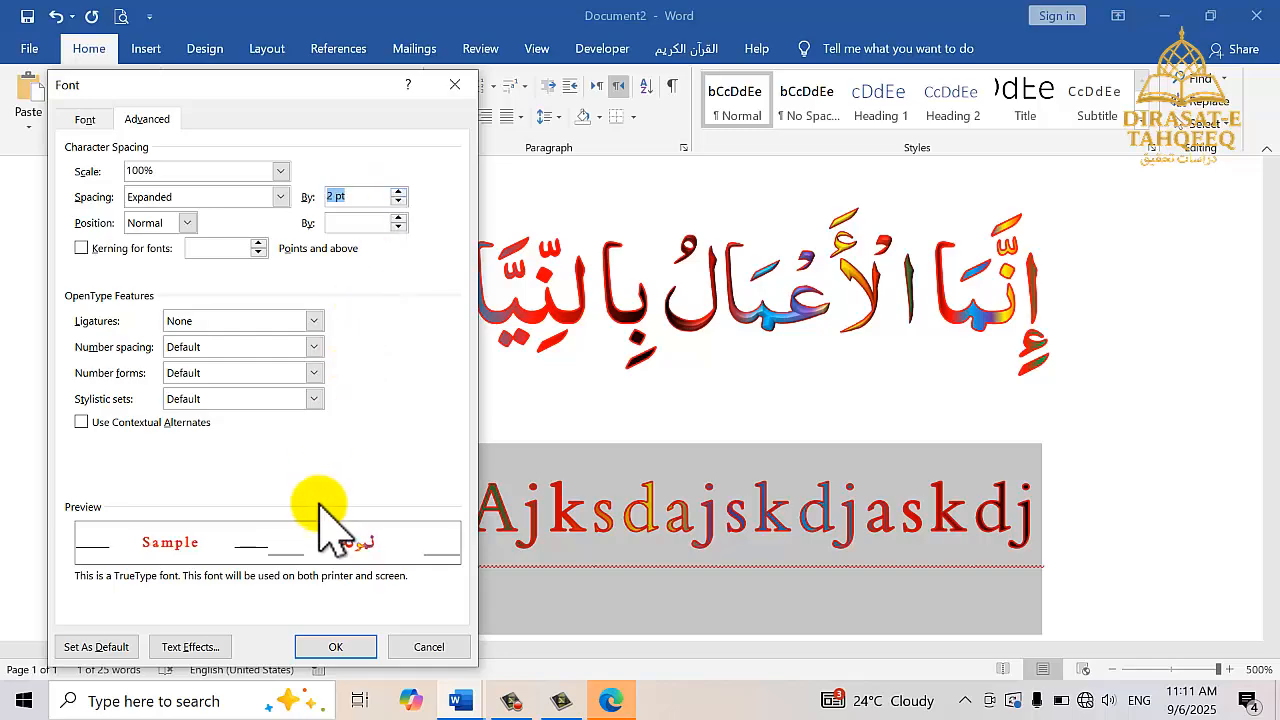
{"action": "left_click", "coordinate": [330, 647]}
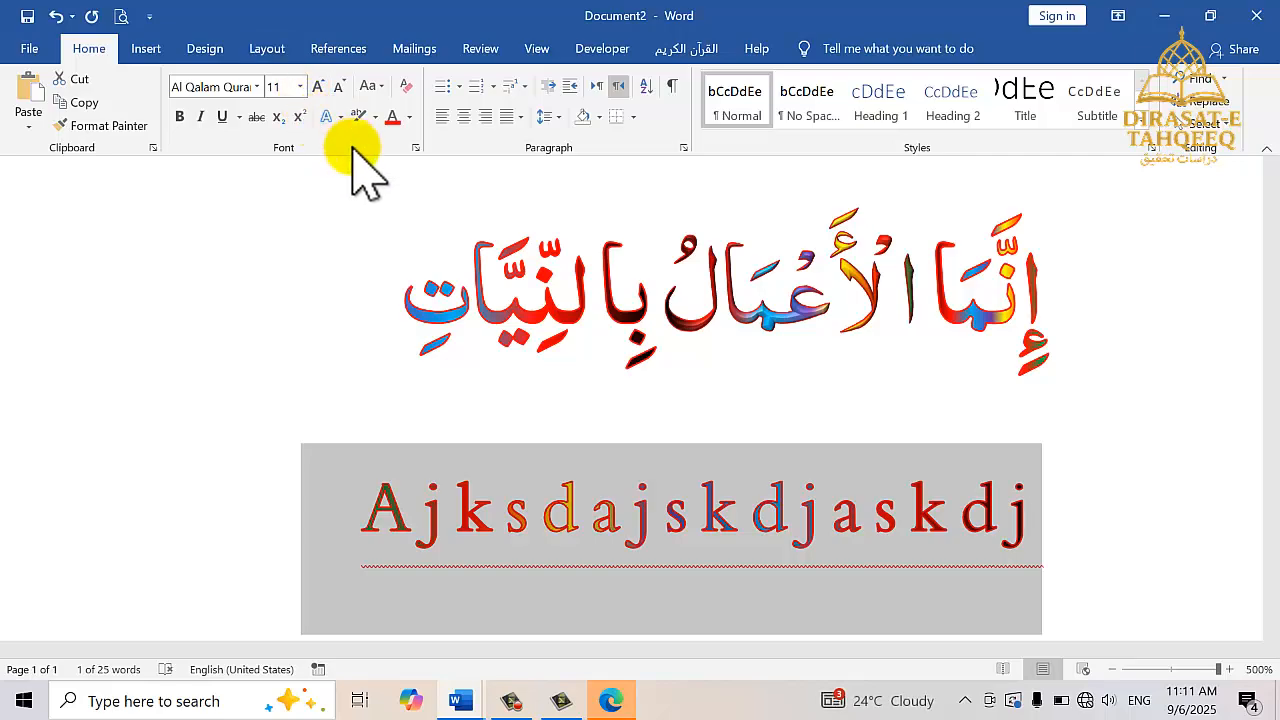
Change the selected Latin sample line's character spacing to Condensed by 2 pt
{"action": "left_click", "coordinate": [414, 147]}
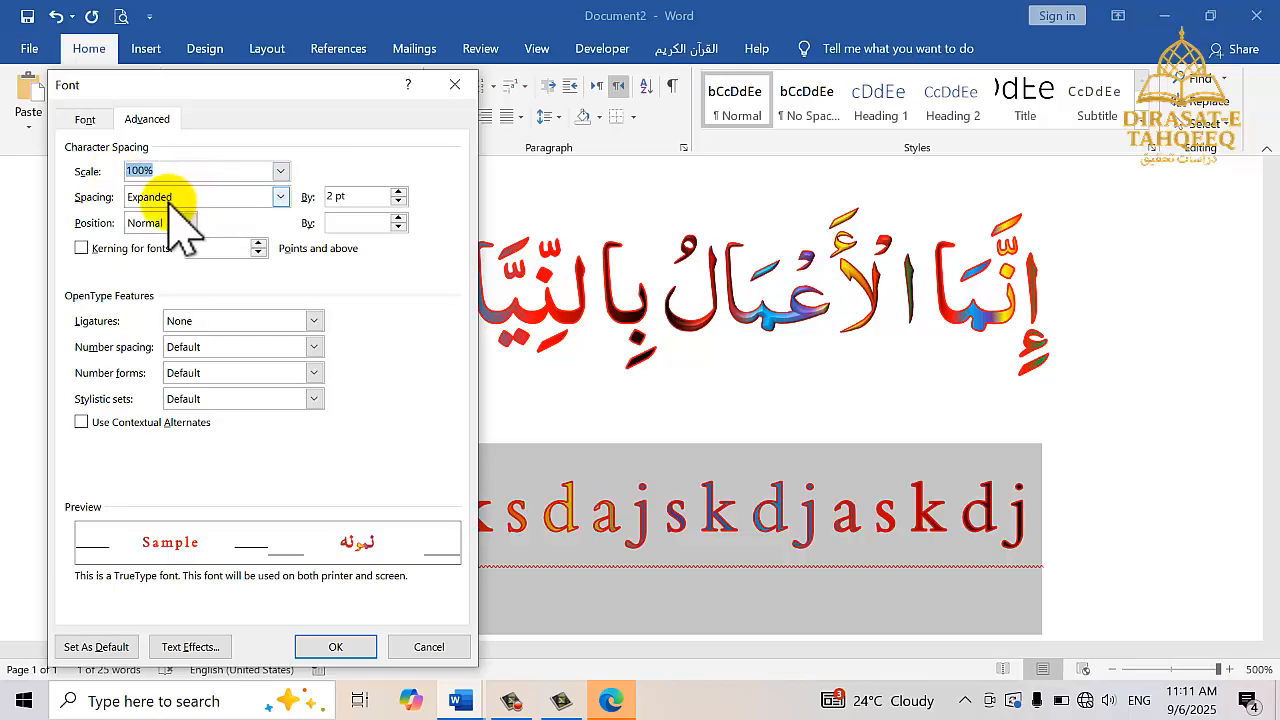
{"action": "left_click", "coordinate": [280, 197]}
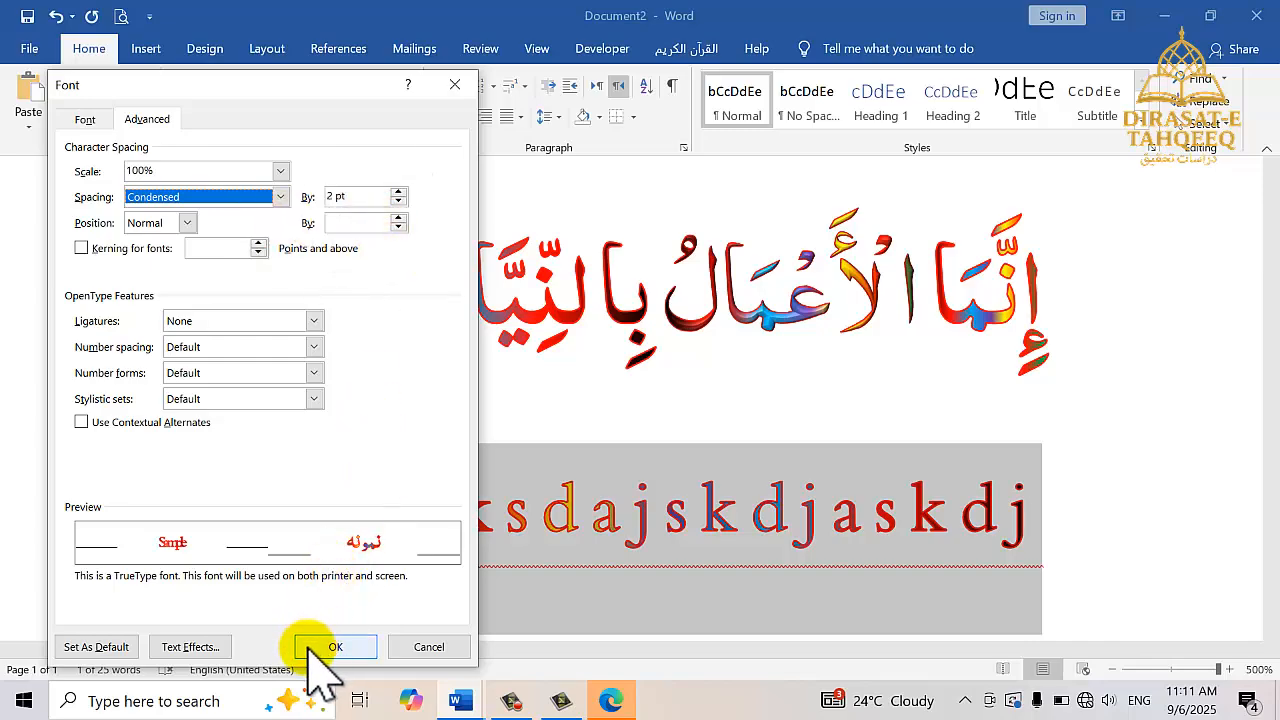
{"action": "left_click", "coordinate": [334, 647]}
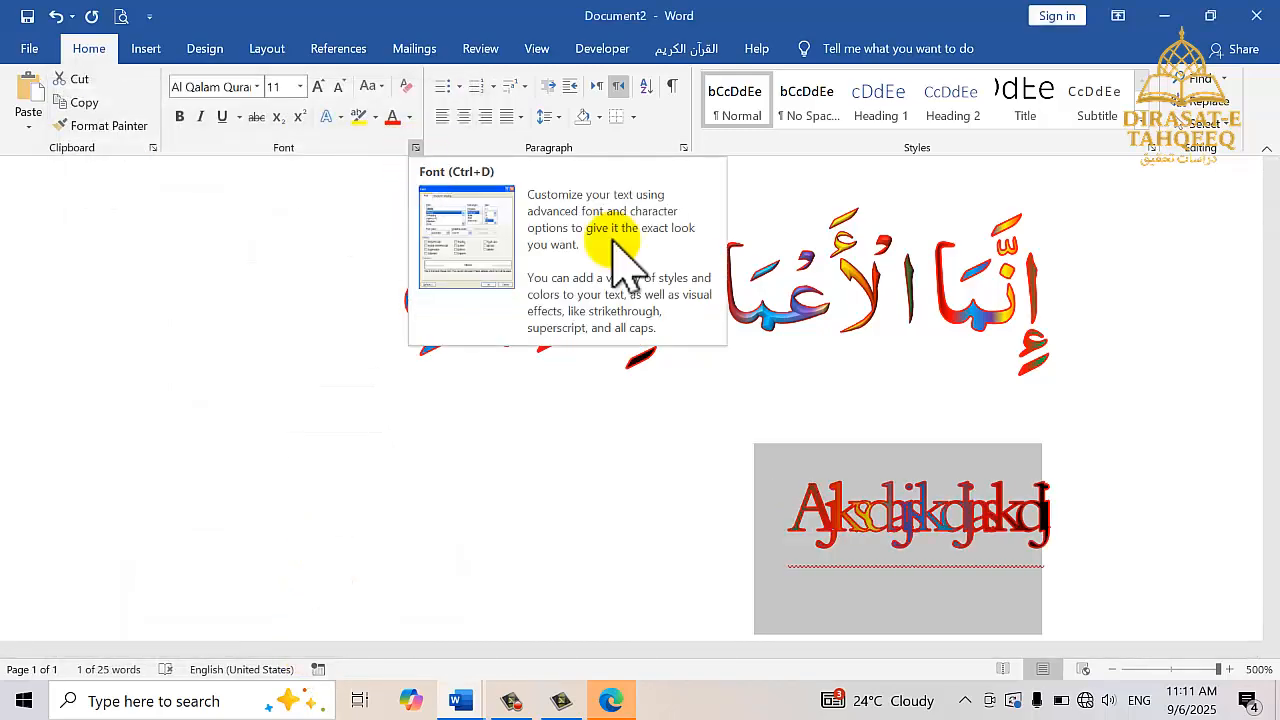
Select the whole Arabic phrase and set its character spacing to Condensed by 1 pt, followed by a reduction to 0.5 pt
{"action": "left_click", "coordinate": [922, 313]}
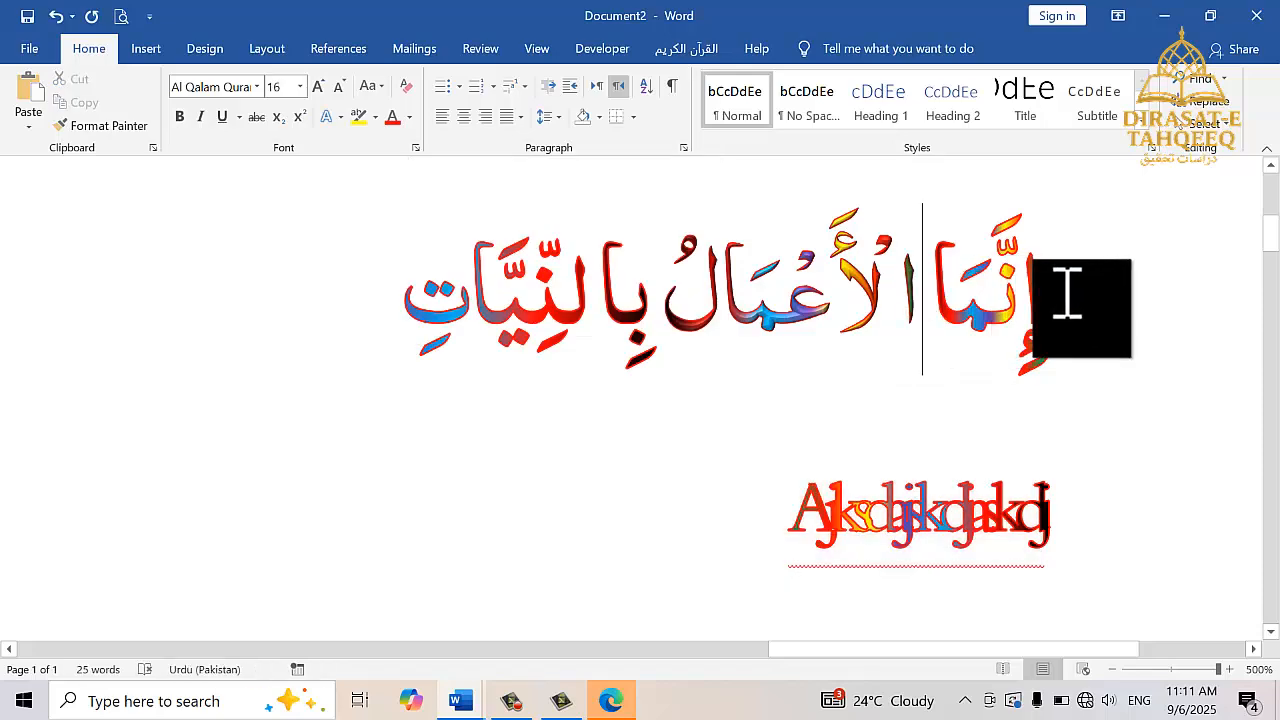
{"action": "left_click_drag", "start_coordinate": [870, 300], "coordinate": [503, 337]}
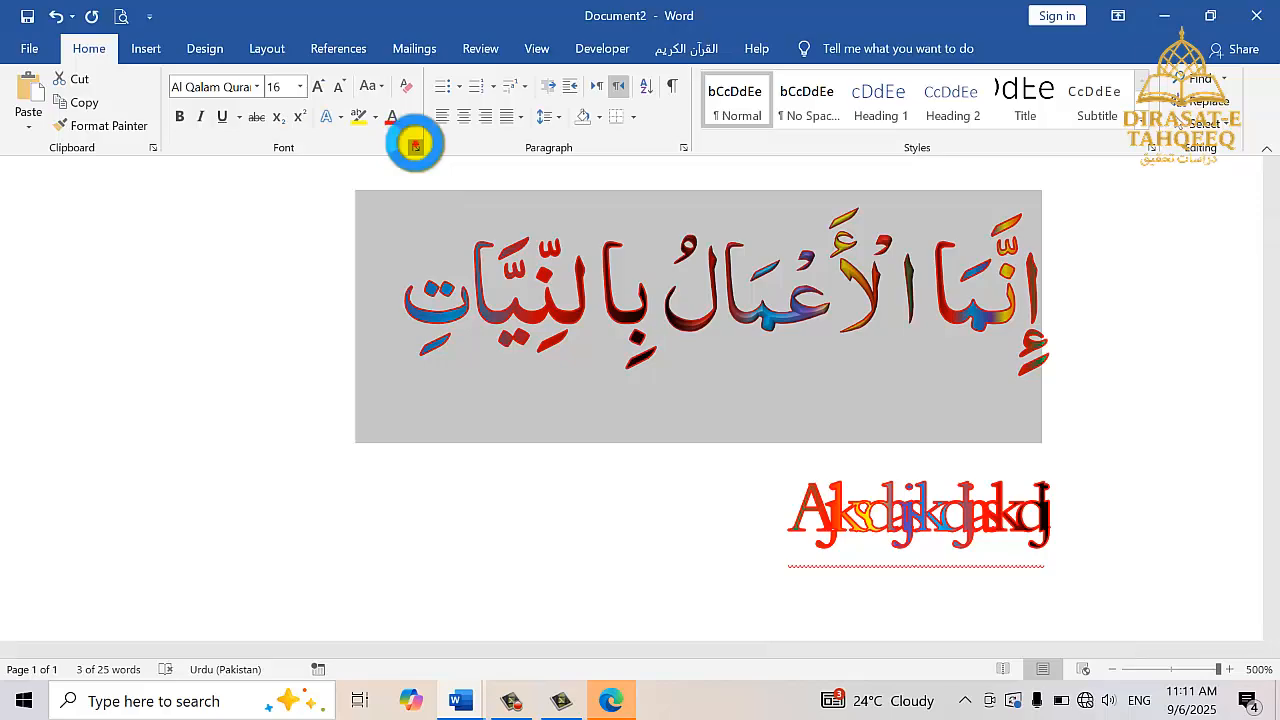
{"action": "left_click", "coordinate": [415, 144]}
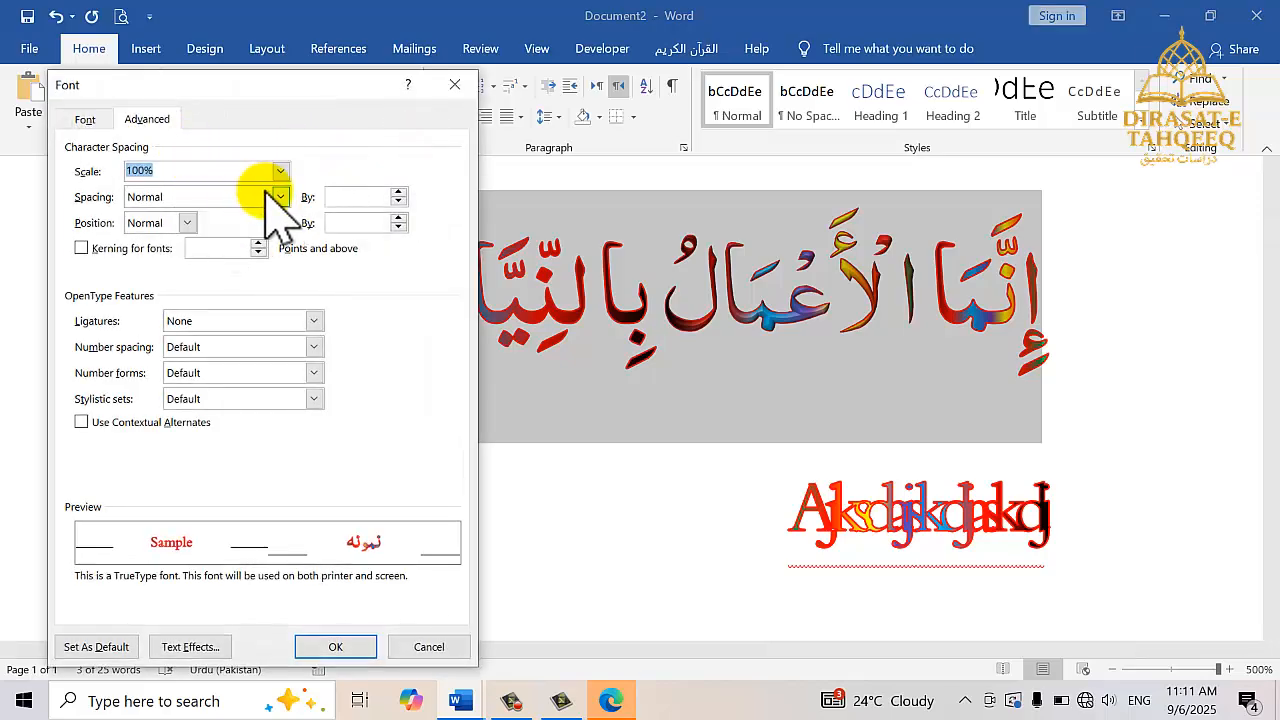
{"action": "left_click", "coordinate": [279, 197]}
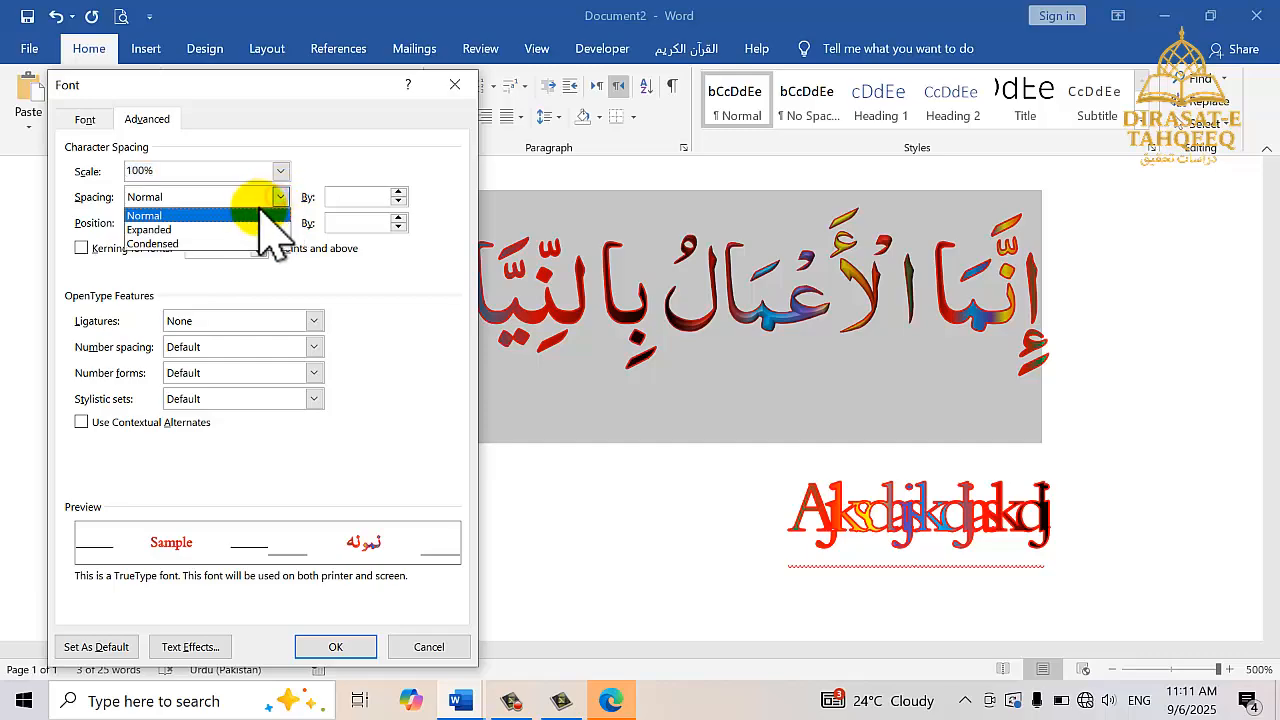
{"action": "left_click", "coordinate": [195, 248]}
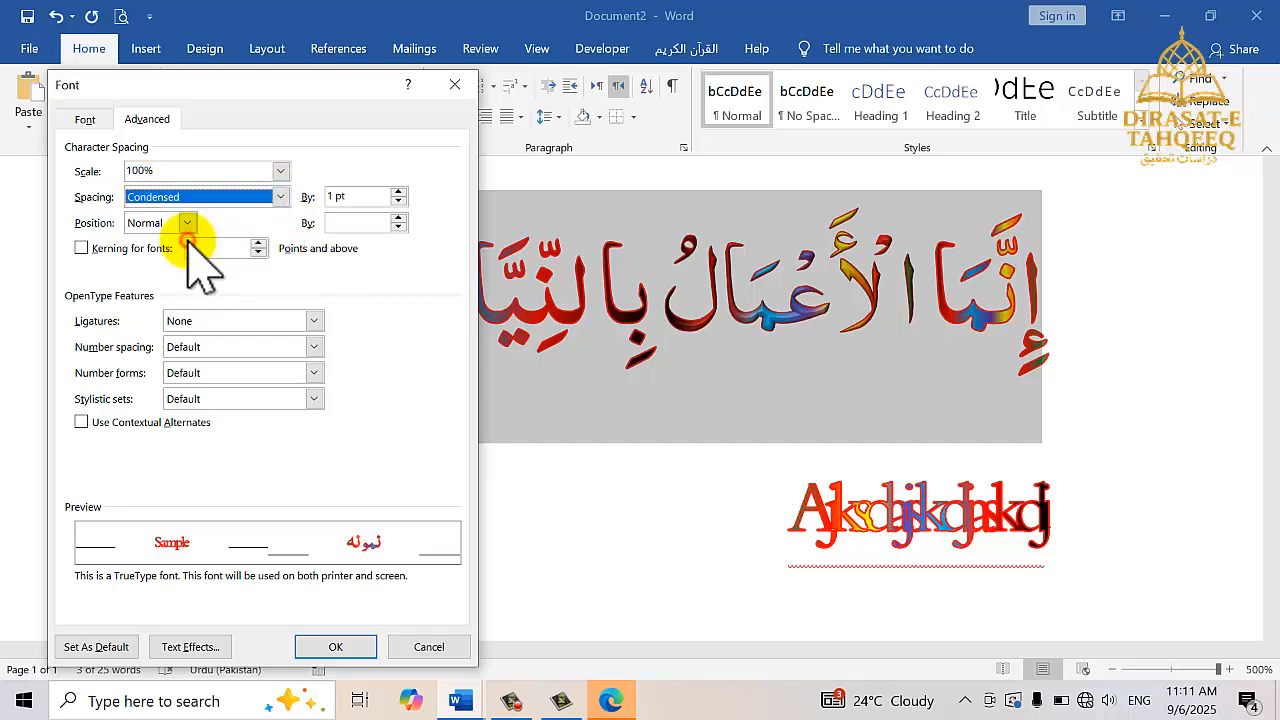
{"action": "left_click", "coordinate": [336, 647]}
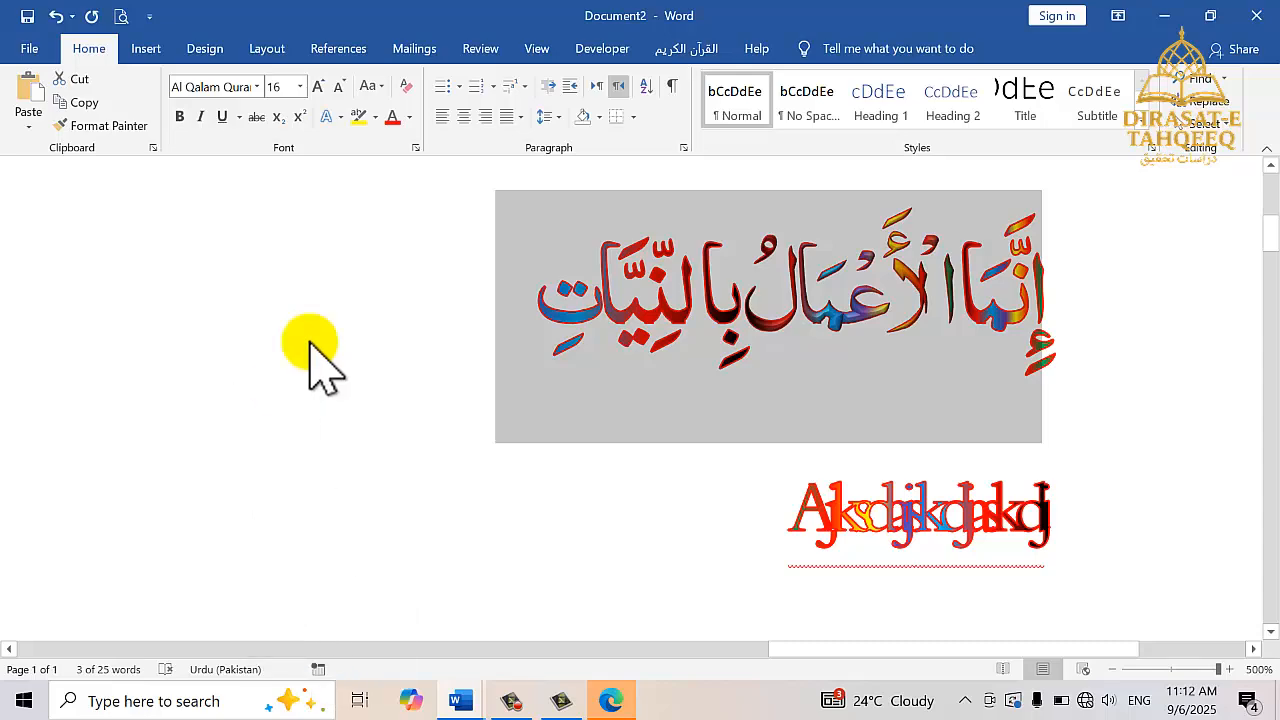
{"action": "left_click", "coordinate": [415, 149]}
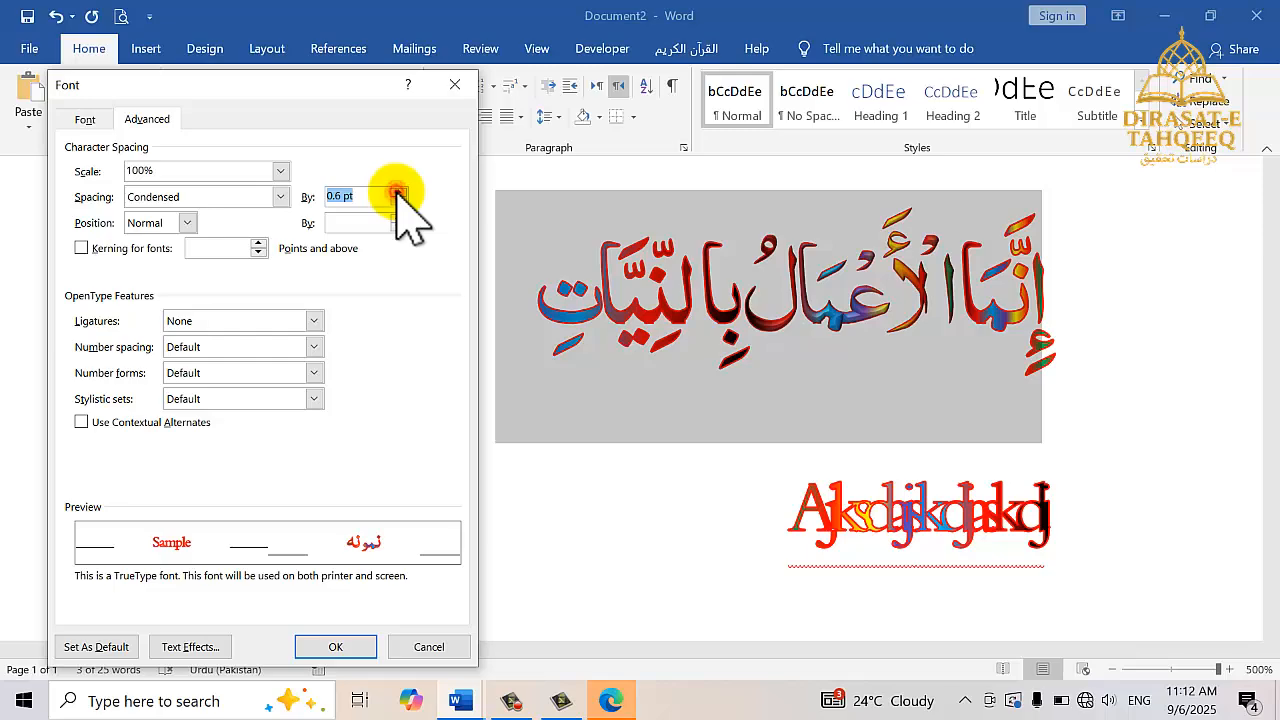
{"action": "left_click", "coordinate": [322, 648]}
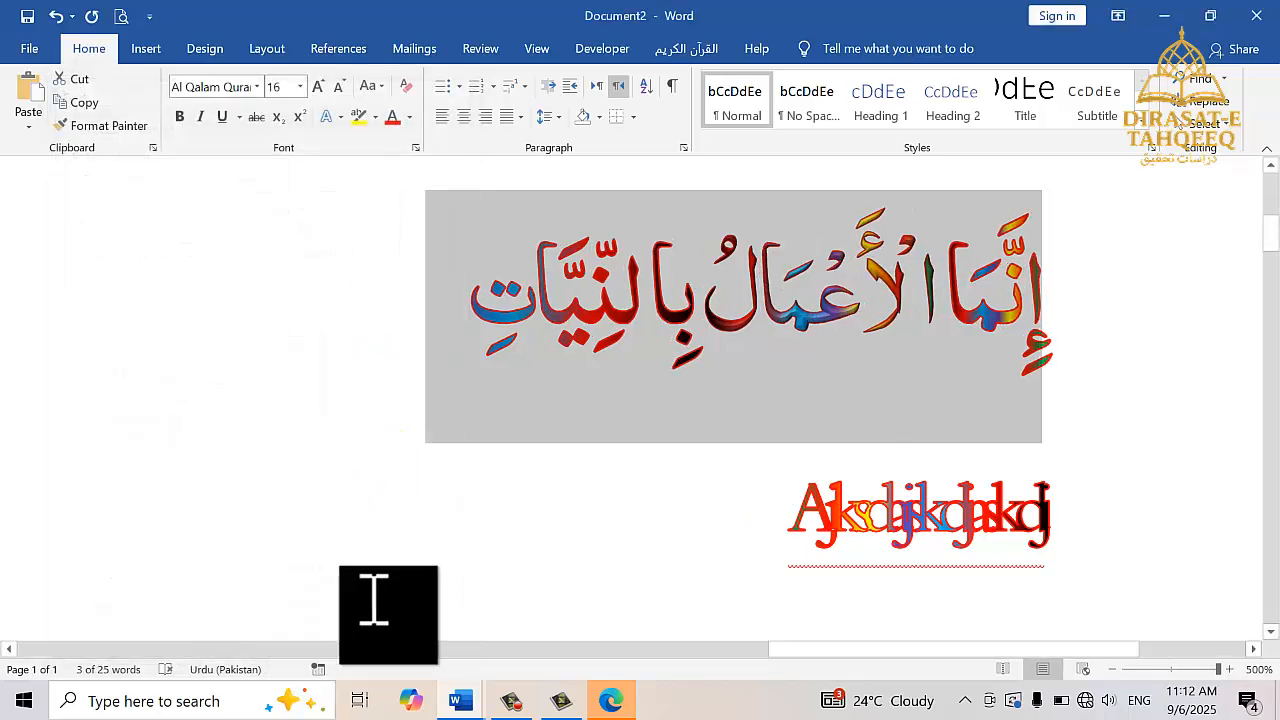
Reset the Arabic phrase's character spacing to Normal, keeping the scale at 100%
{"action": "left_click", "coordinate": [415, 148]}
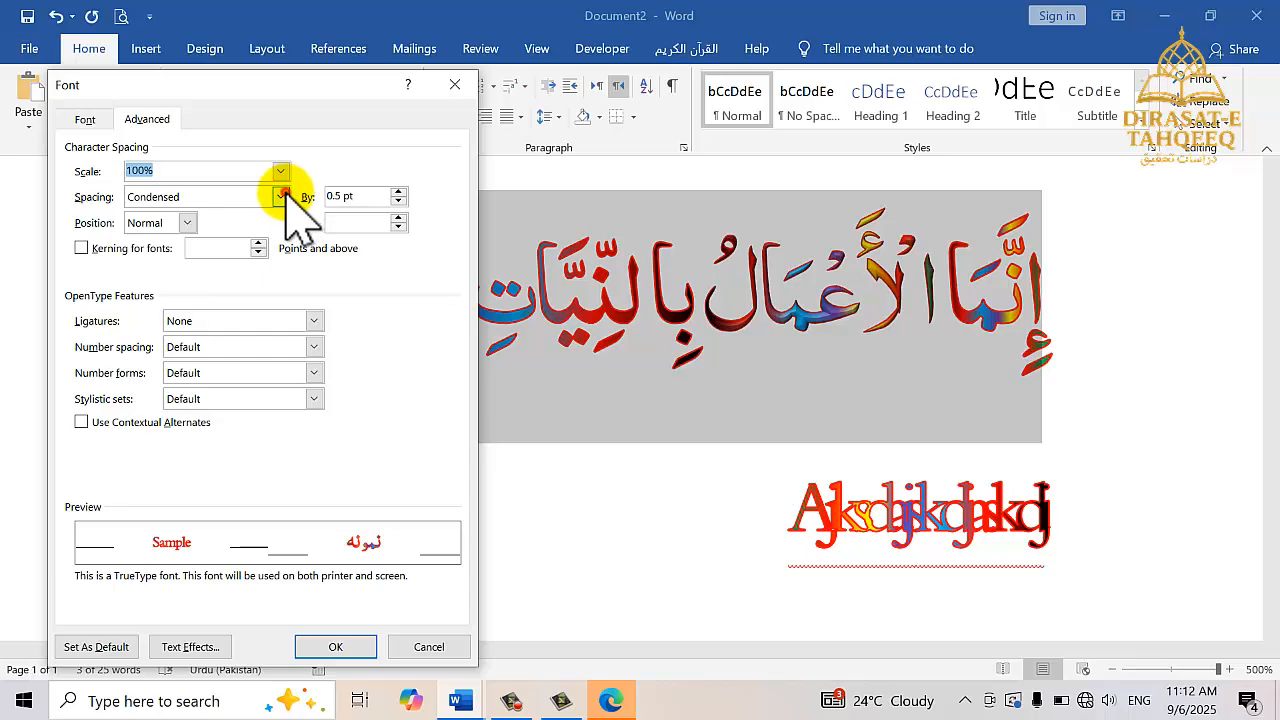
{"action": "left_click", "coordinate": [283, 195]}
{"action": "left_click", "coordinate": [222, 216]}
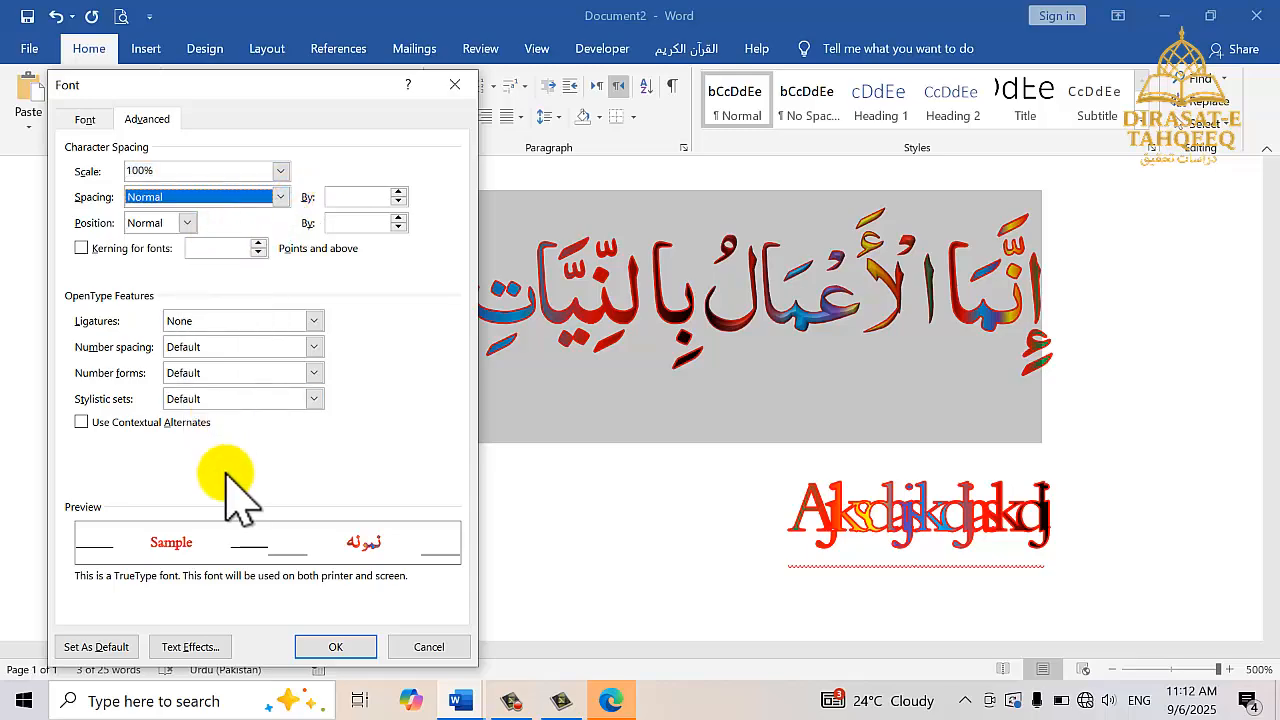
{"action": "left_click", "coordinate": [322, 646]}
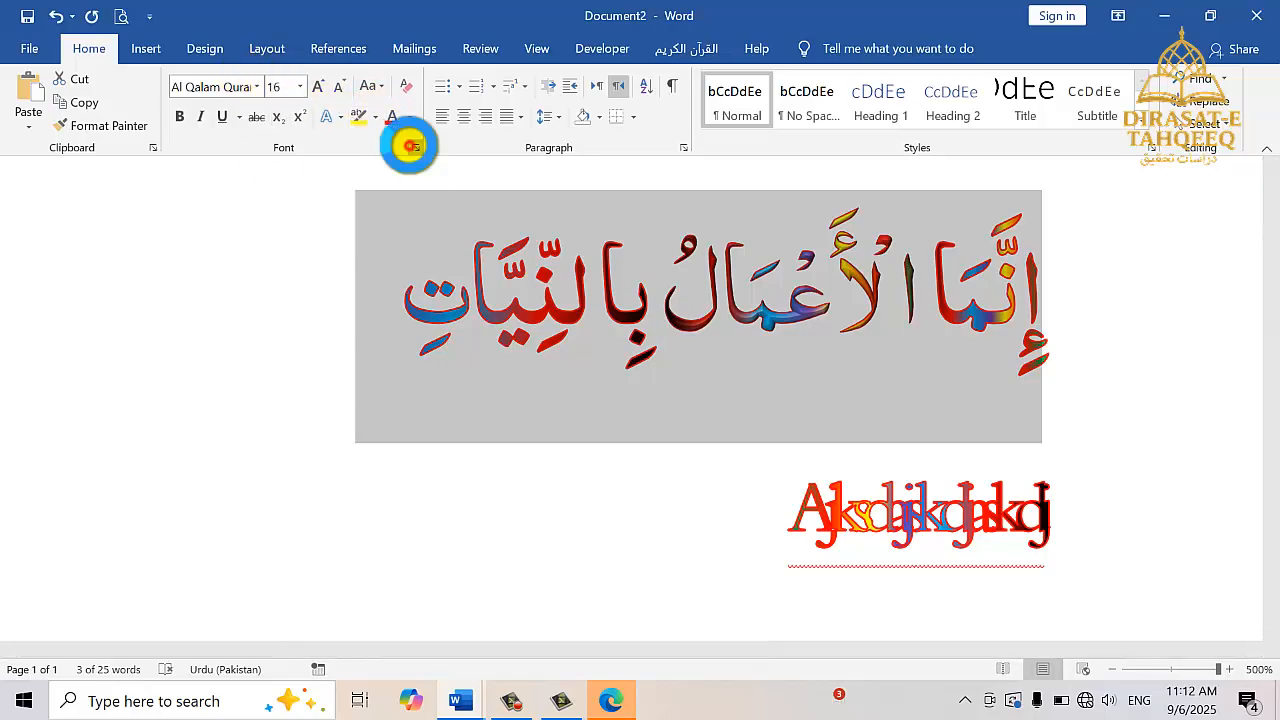
{"action": "left_click", "coordinate": [409, 146]}
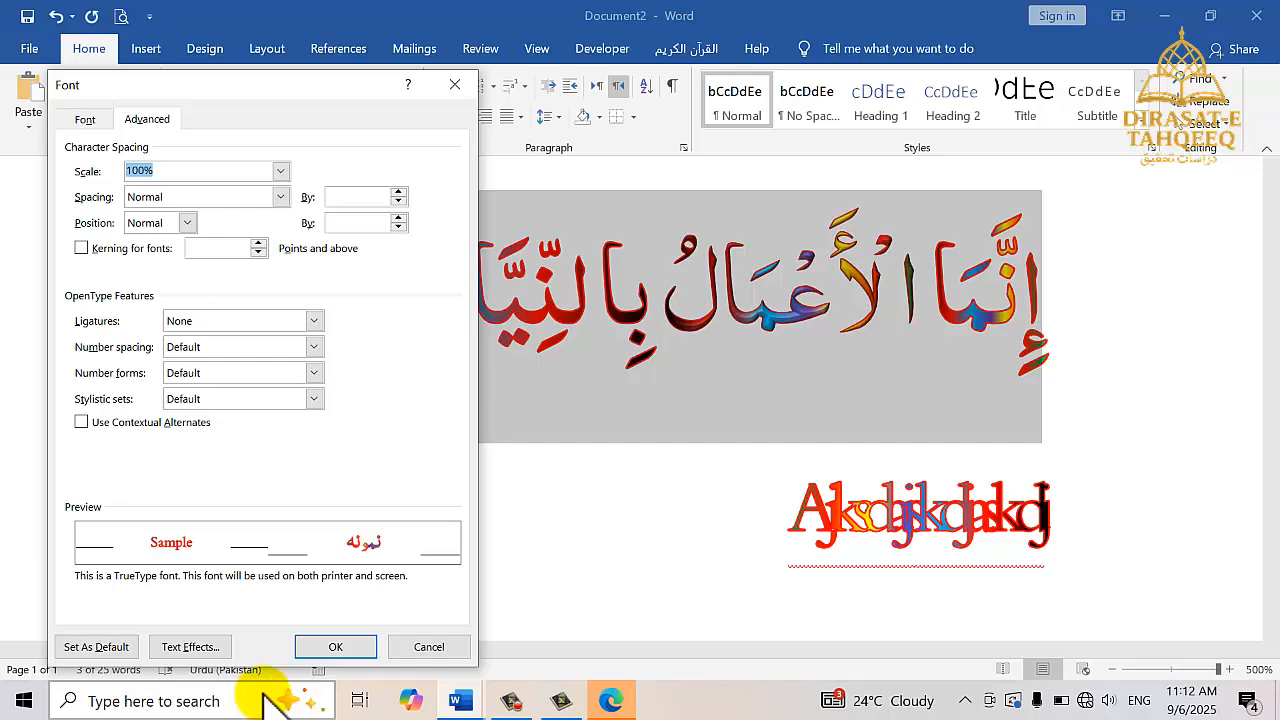
{"action": "left_click", "coordinate": [336, 647]}
Delete the Latin sample line between the two Arabic lines
{"action": "left_click", "coordinate": [1092, 512]}
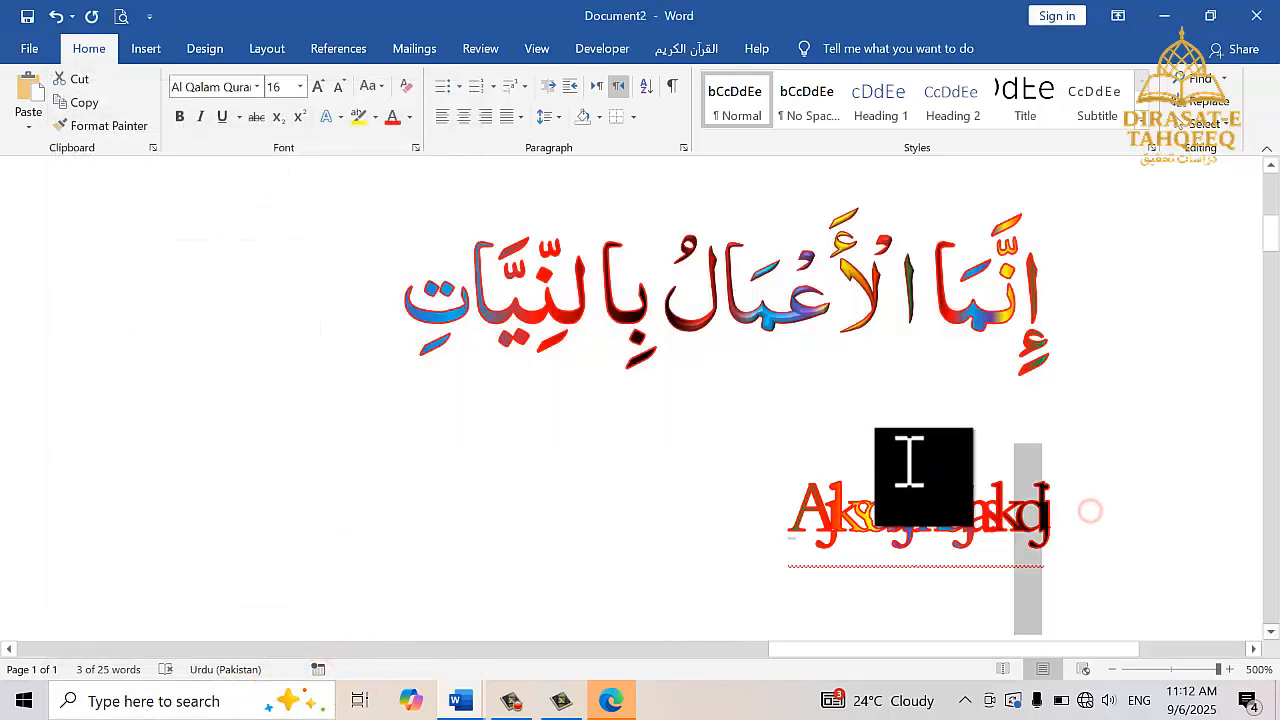
{"action": "left_click_drag", "start_coordinate": [909, 461], "coordinate": [1108, 514]}
{"action": "key", "text": "BackSpace"}
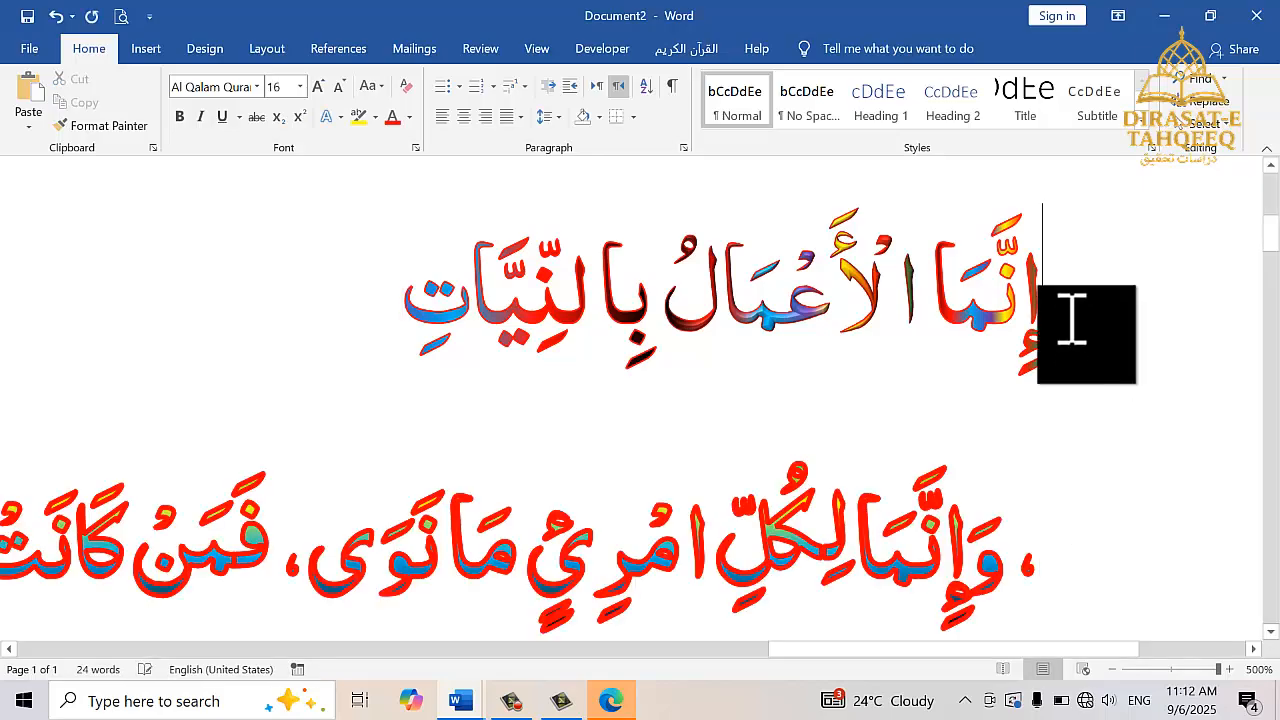
{"action": "left_click", "coordinate": [1071, 320]}
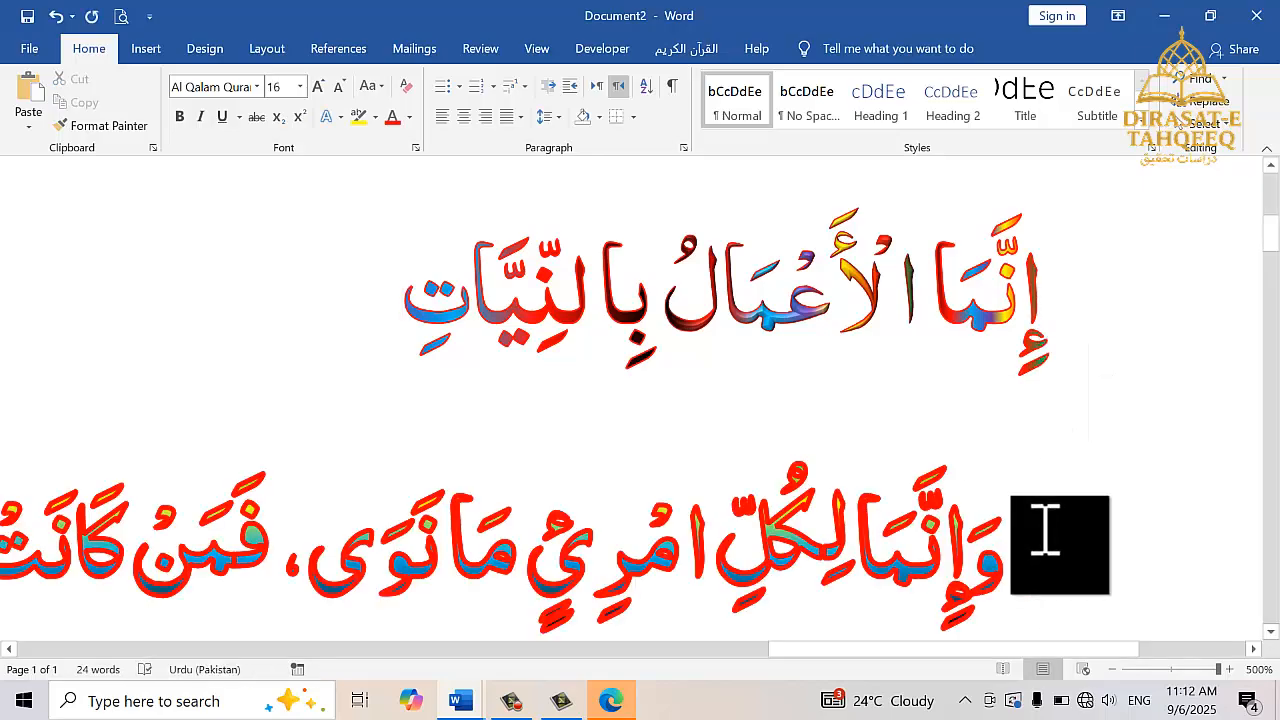
{"action": "left_click", "coordinate": [1045, 530]}
{"action": "scroll", "coordinate": [1045, 530], "scroll_direction": "down", "scroll_amount": 2}
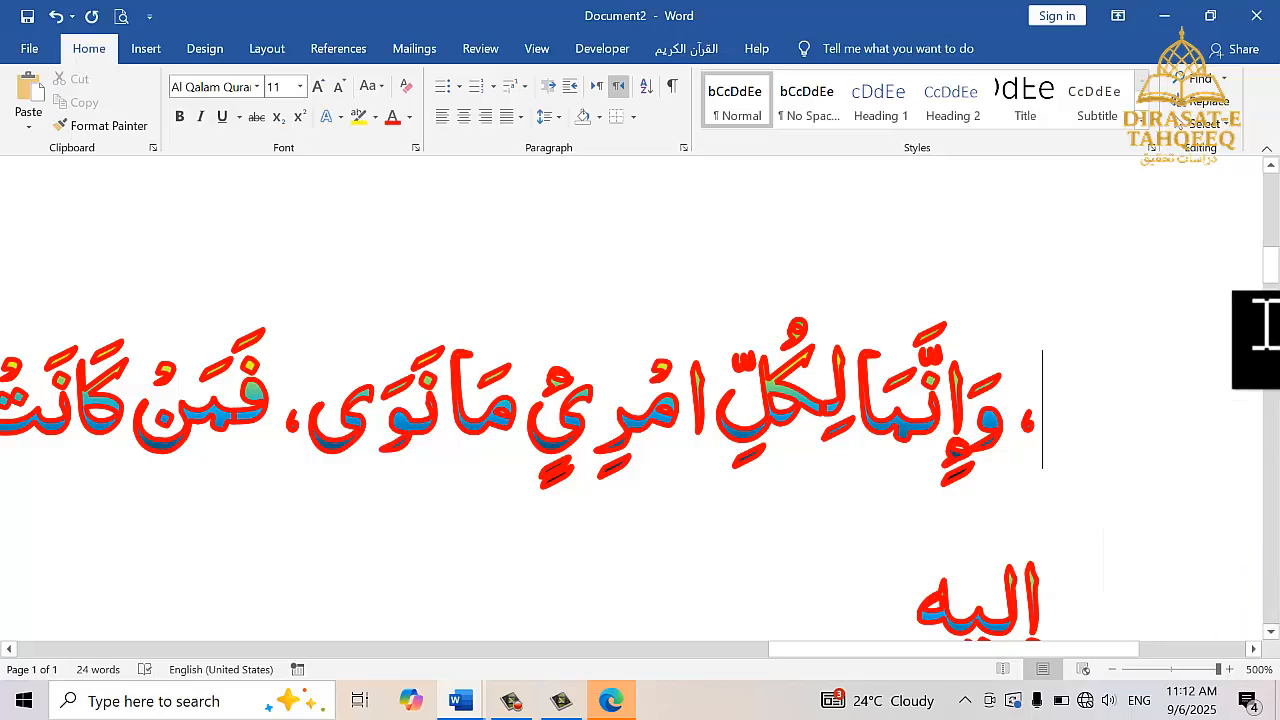
{"action": "mouse_move", "coordinate": [1273, 234]}
{"action": "left_mouse_down"}
{"action": "mouse_move", "coordinate": [1269, 189]}
{"action": "mouse_move", "coordinate": [1260, 243]}
{"action": "mouse_move", "coordinate": [1258, 214]}
{"action": "left_mouse_up"}
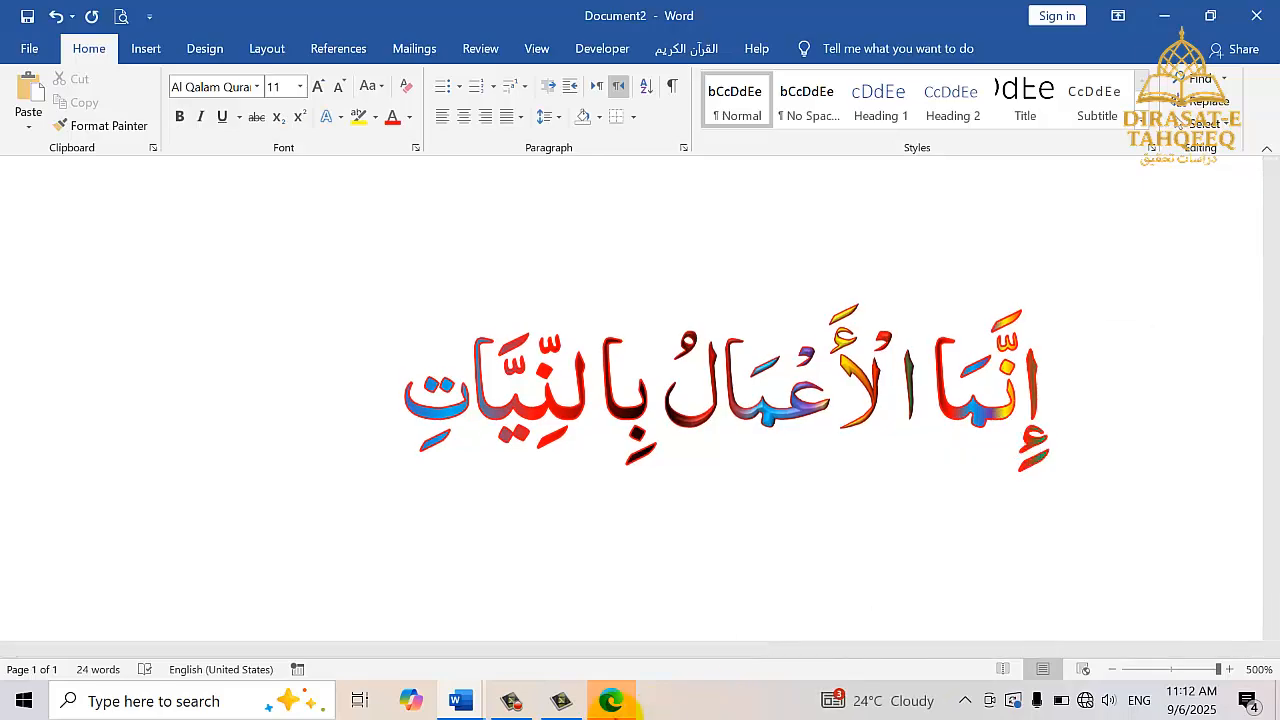
Switch to Camtasia Studio, dismiss the production results and bring up the recorder window
{"action": "left_click", "coordinate": [561, 690]}
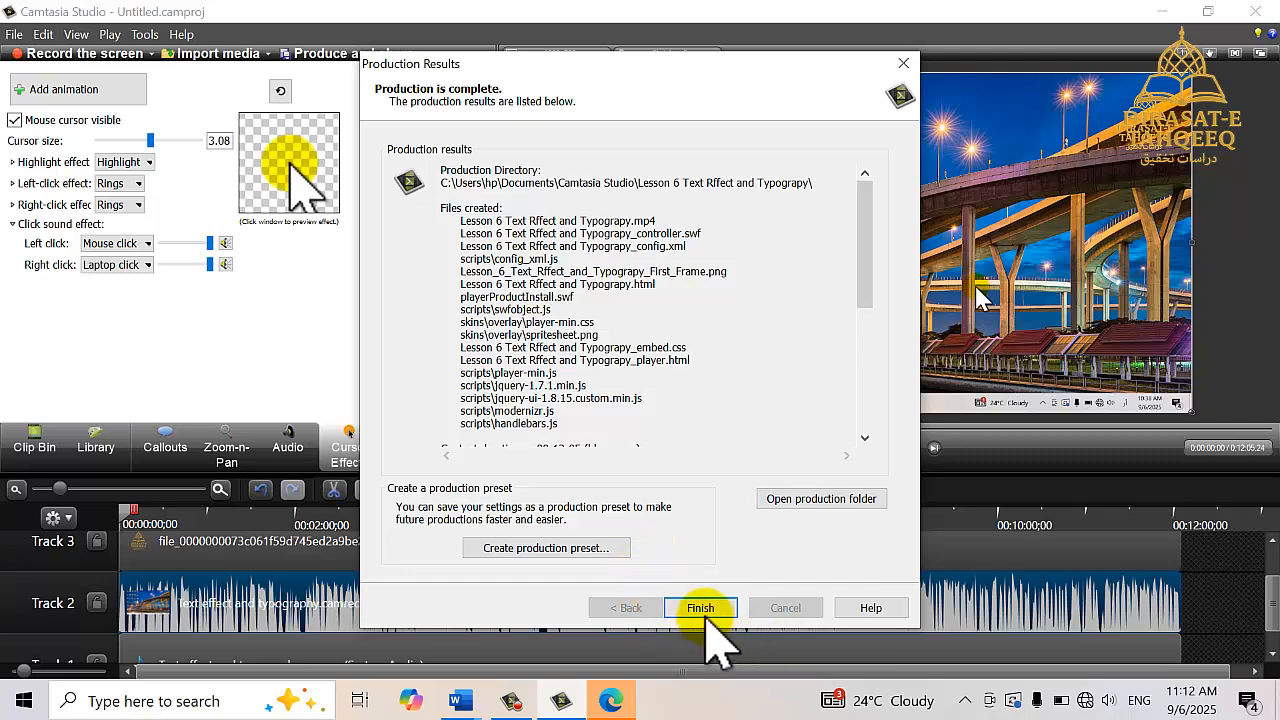
{"action": "left_click", "coordinate": [701, 608]}
{"action": "left_click", "coordinate": [509, 700]}
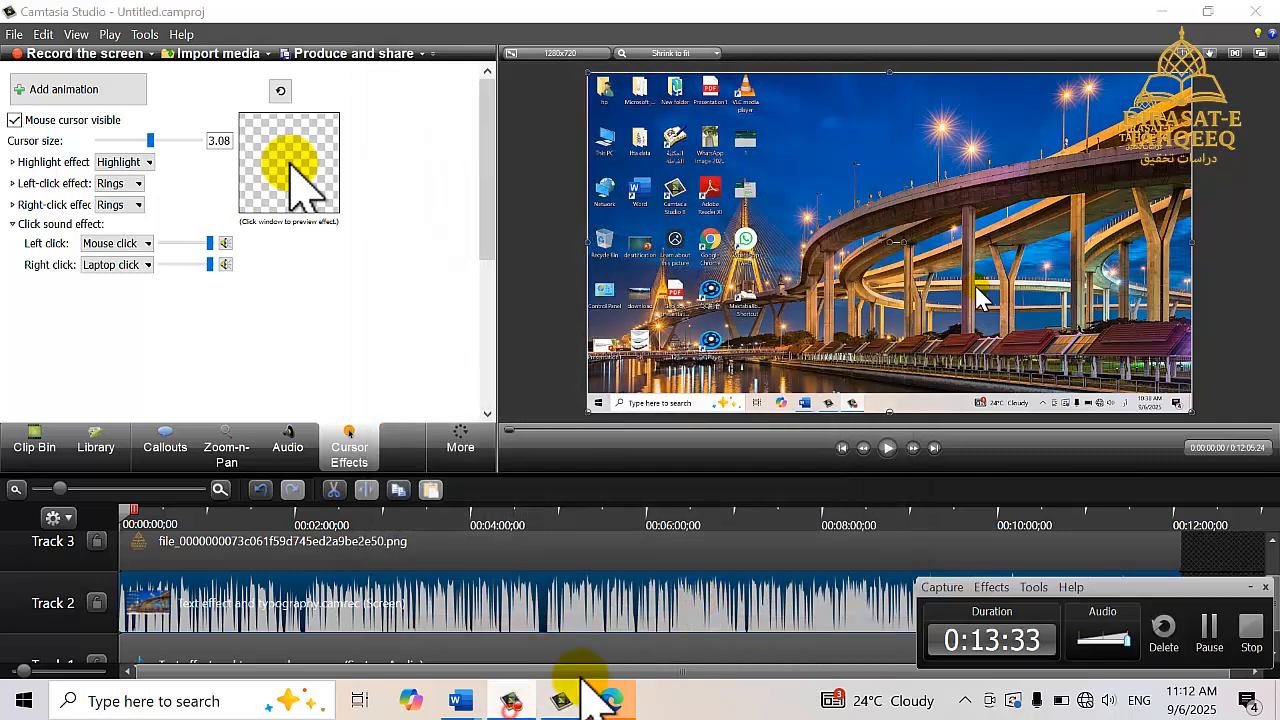